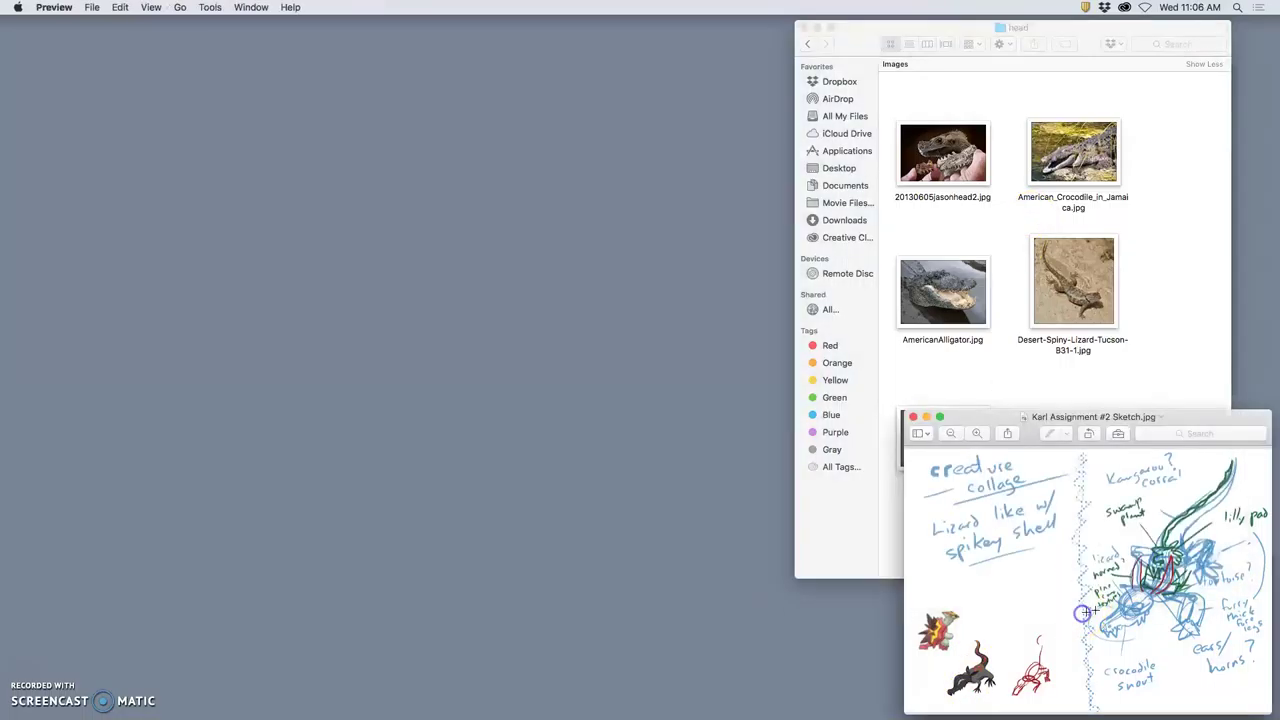
# Open the torso reference folder and enlarge its thumbnails to 220×220
pyautogui.click(1113, 608)
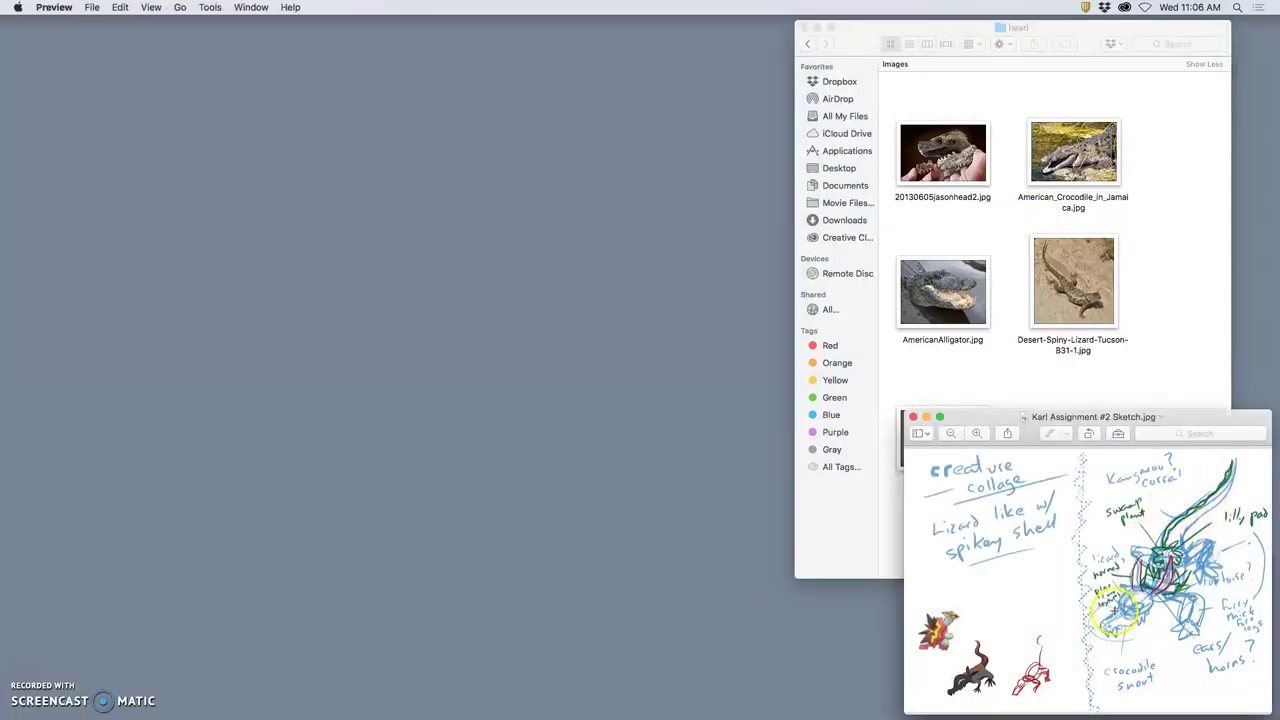
pyautogui.click(1086, 382)
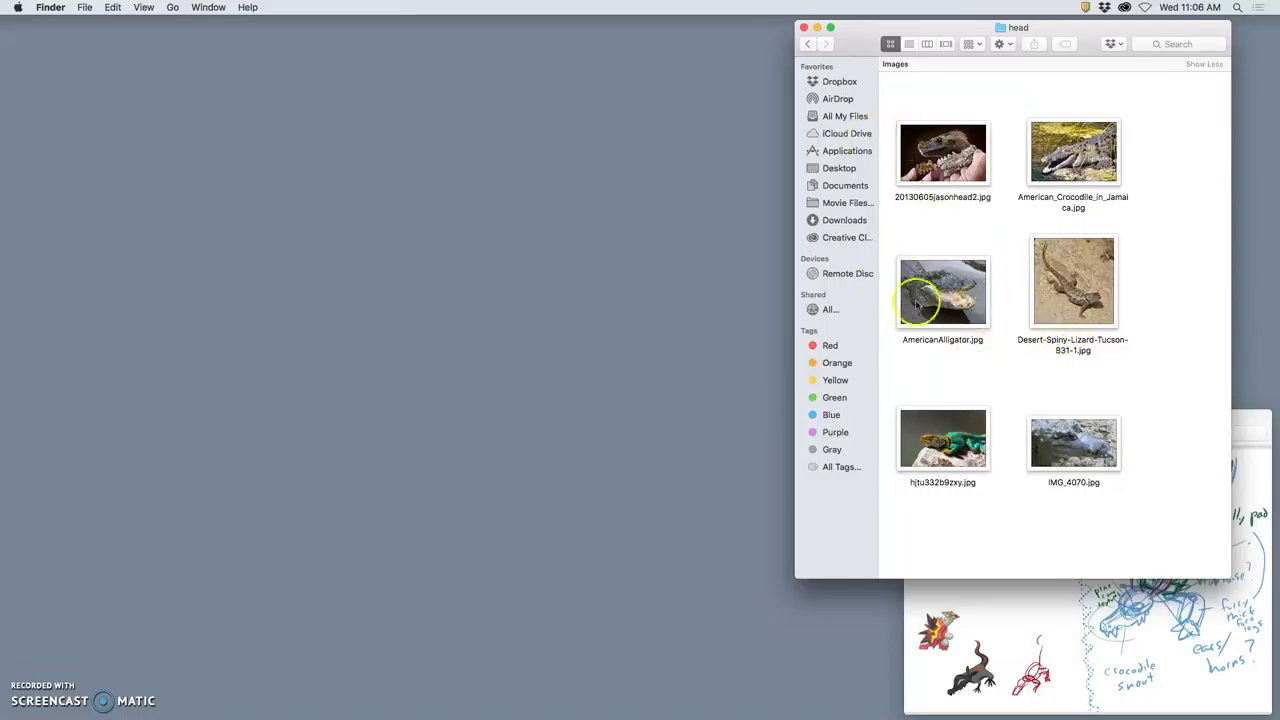
pyautogui.click(805, 46)
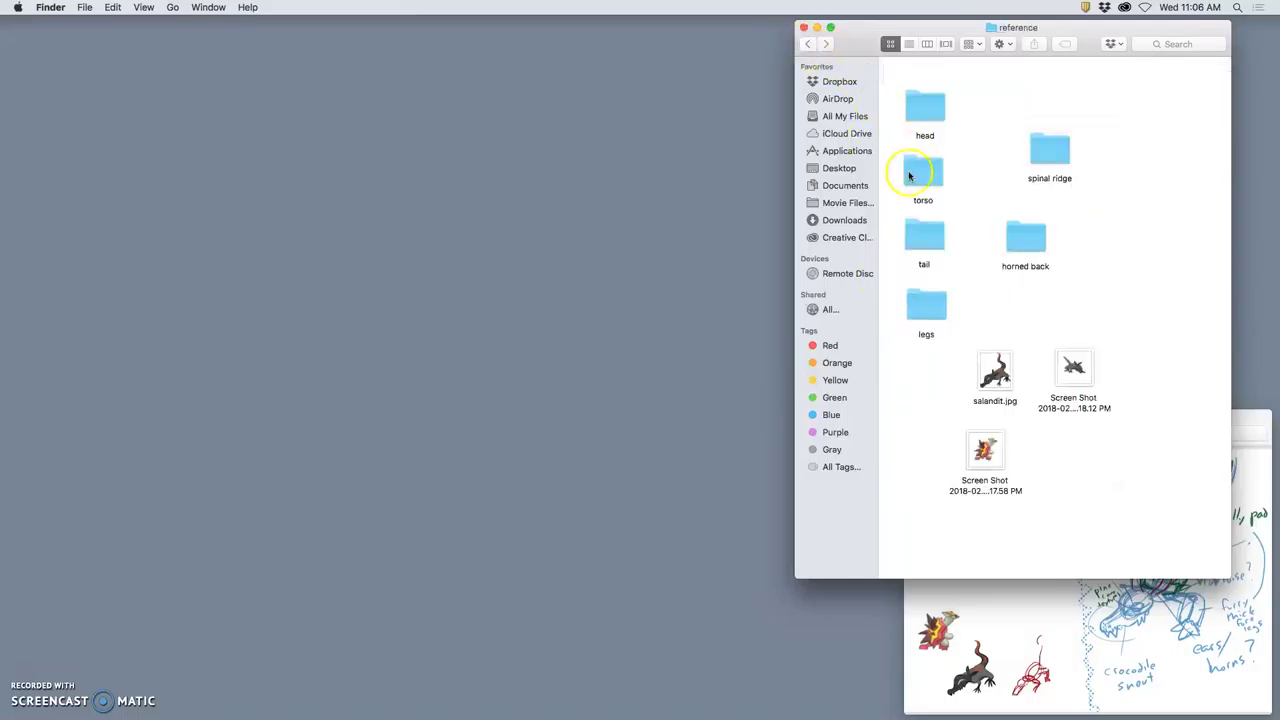
pyautogui.doubleClick(914, 171)
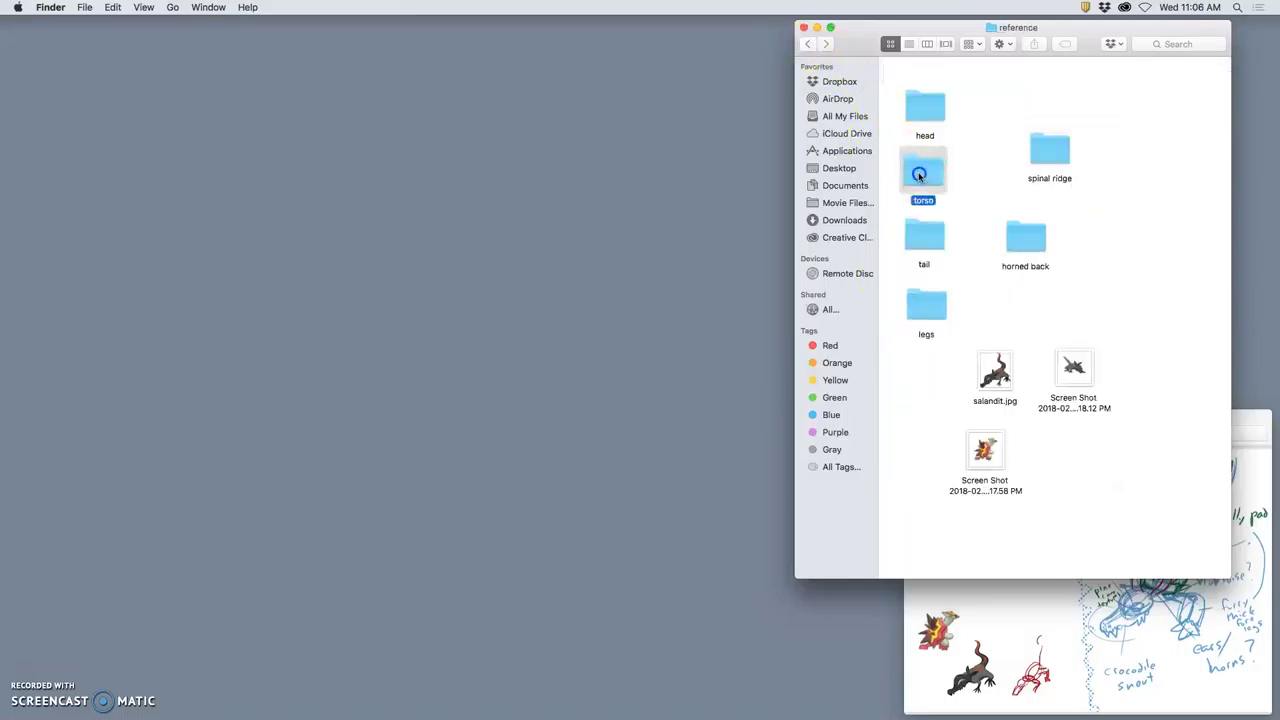
pyautogui.click(1000, 44)
pyautogui.click(1033, 181)
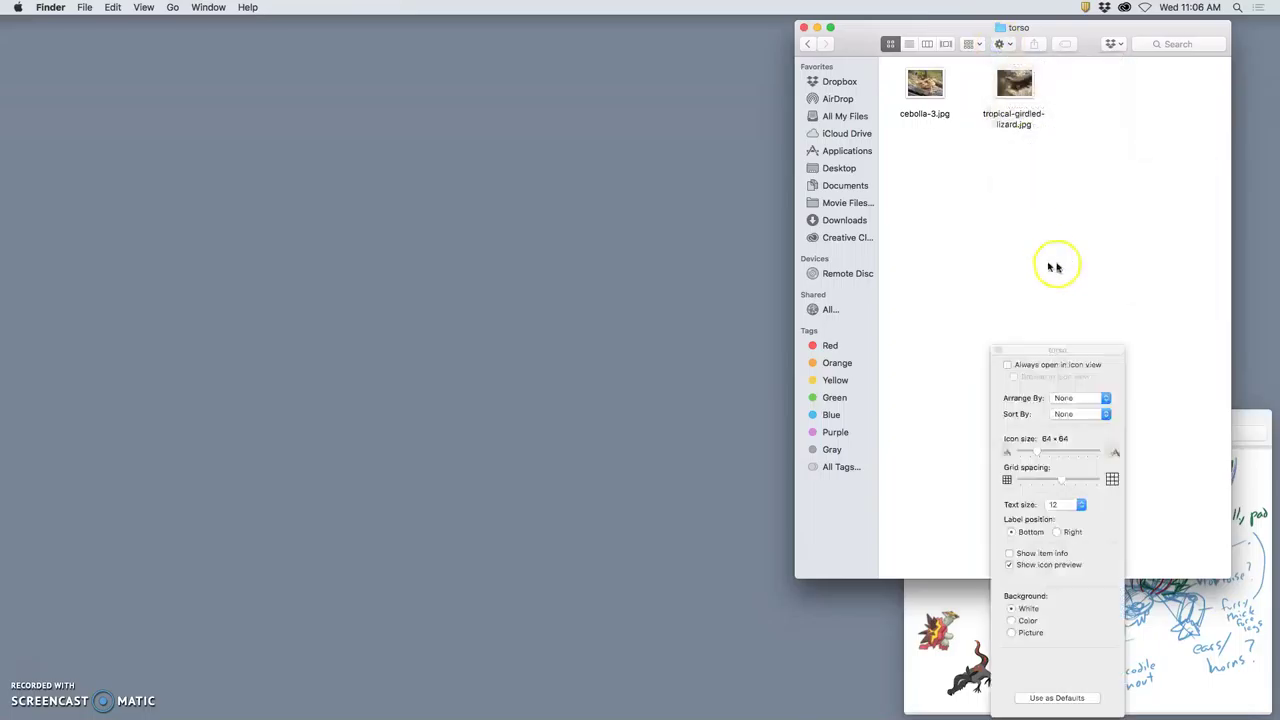
pyautogui.moveTo(1037, 453); pyautogui.dragTo(1071, 451)
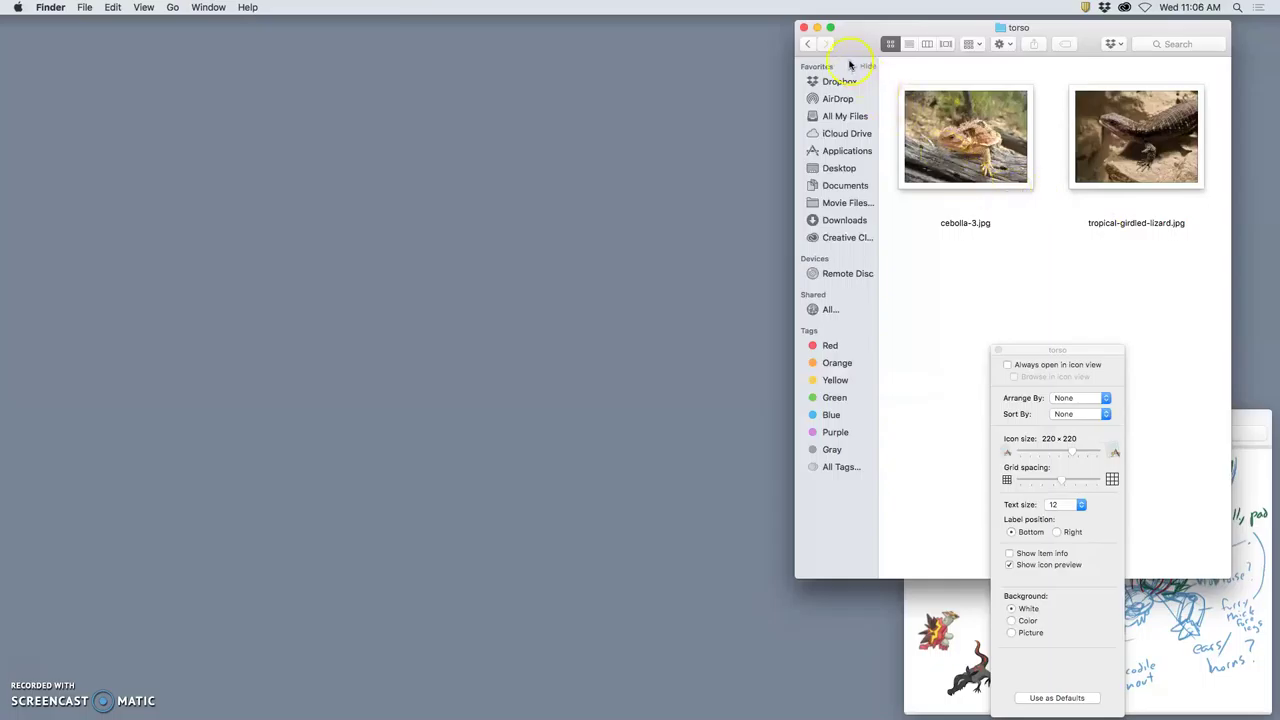
# Browse the tail, horned back and spinal ridge reference folders
pyautogui.click(808, 44)
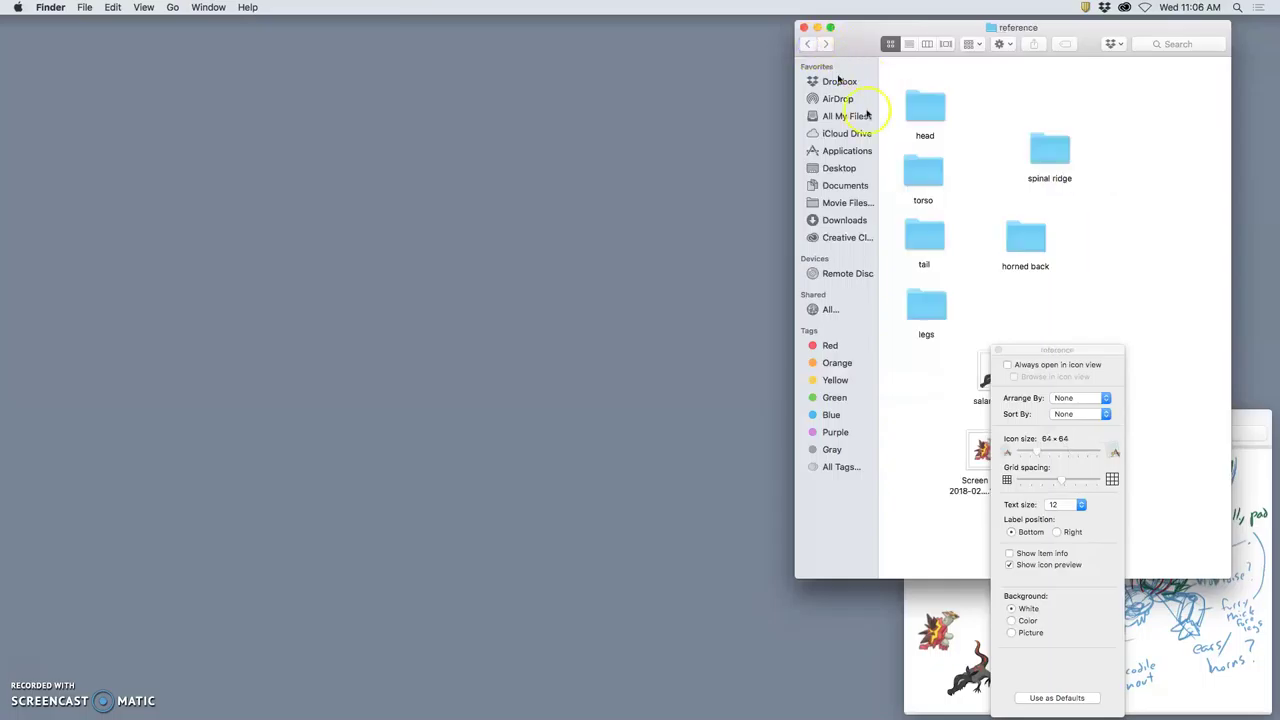
pyautogui.doubleClick(926, 241)
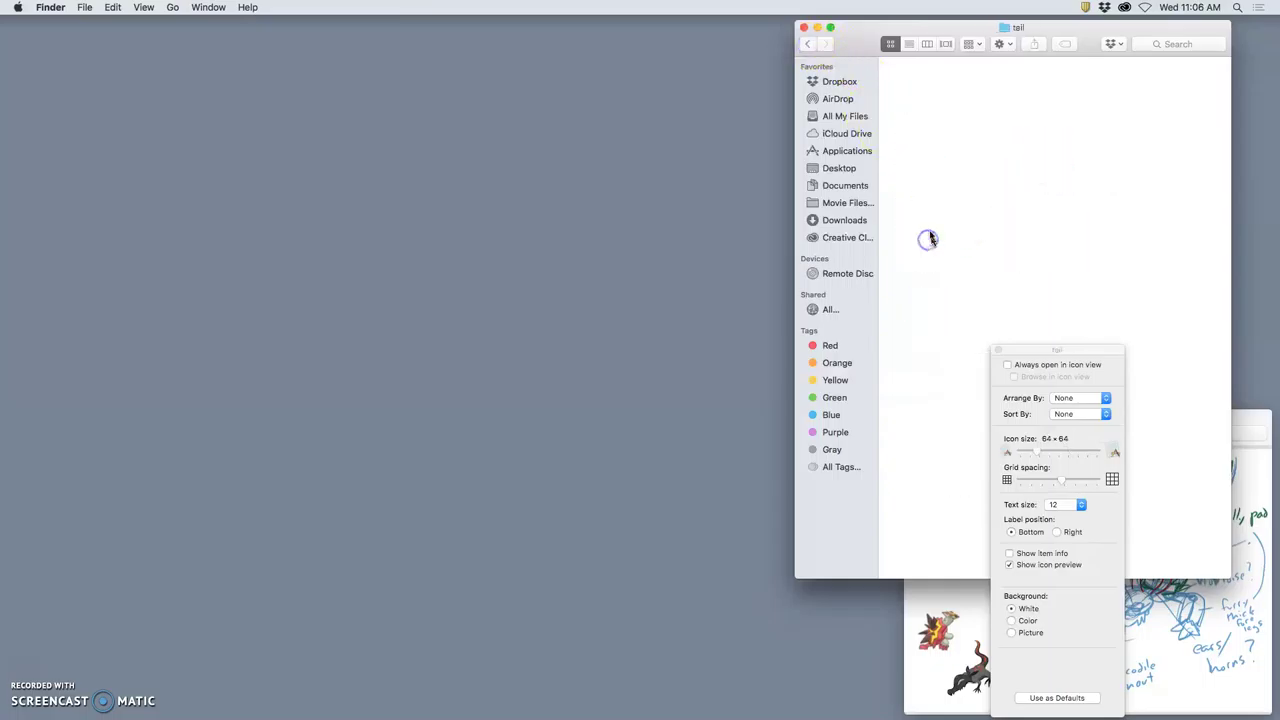
pyautogui.click(809, 45)
pyautogui.doubleClick(1022, 232)
pyautogui.click(806, 44)
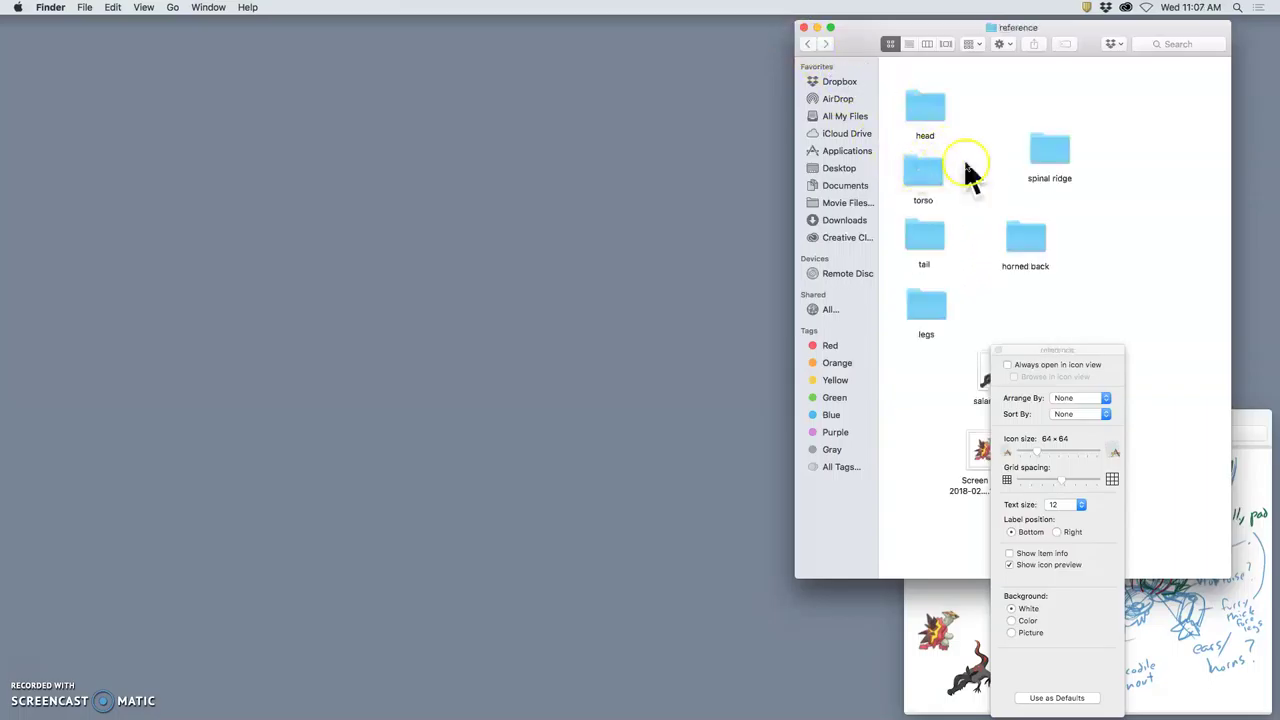
pyautogui.doubleClick(1048, 168)
pyautogui.click(853, 83)
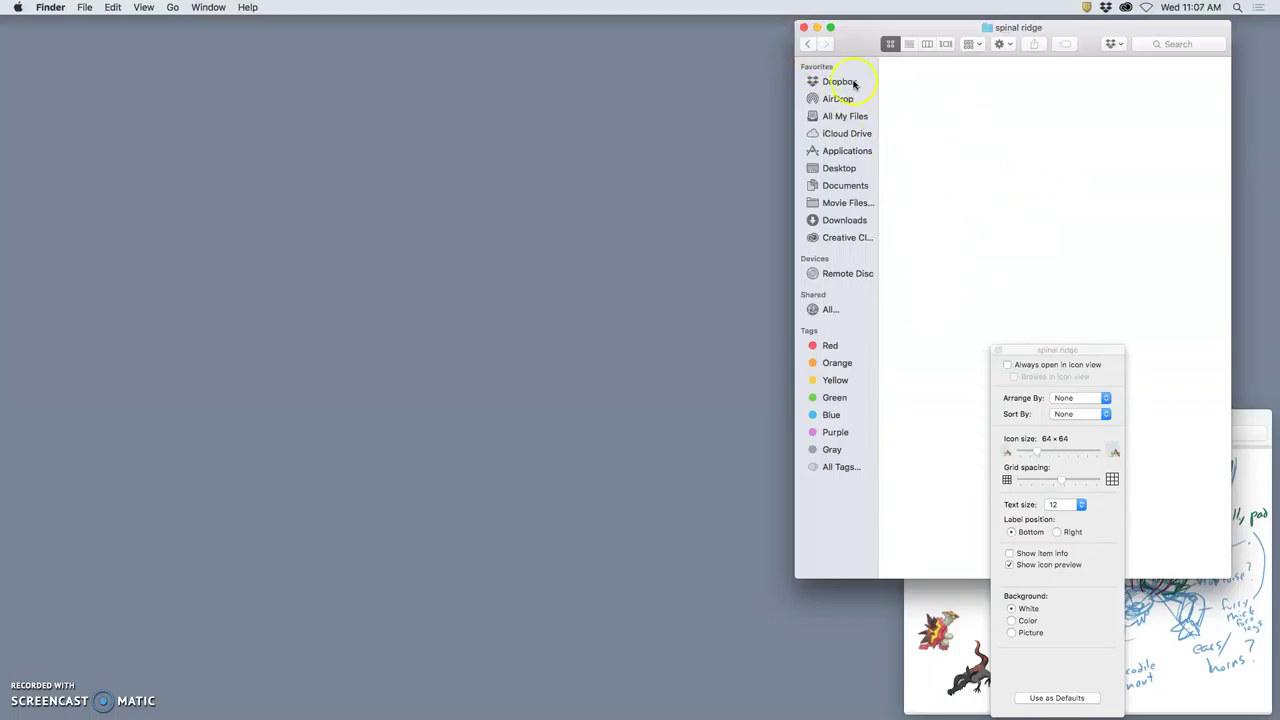
# Look over the creature sketch, then go up to the Assignment #2 folder
pyautogui.click(809, 45)
pyautogui.click(1192, 668)
pyautogui.click(1140, 505)
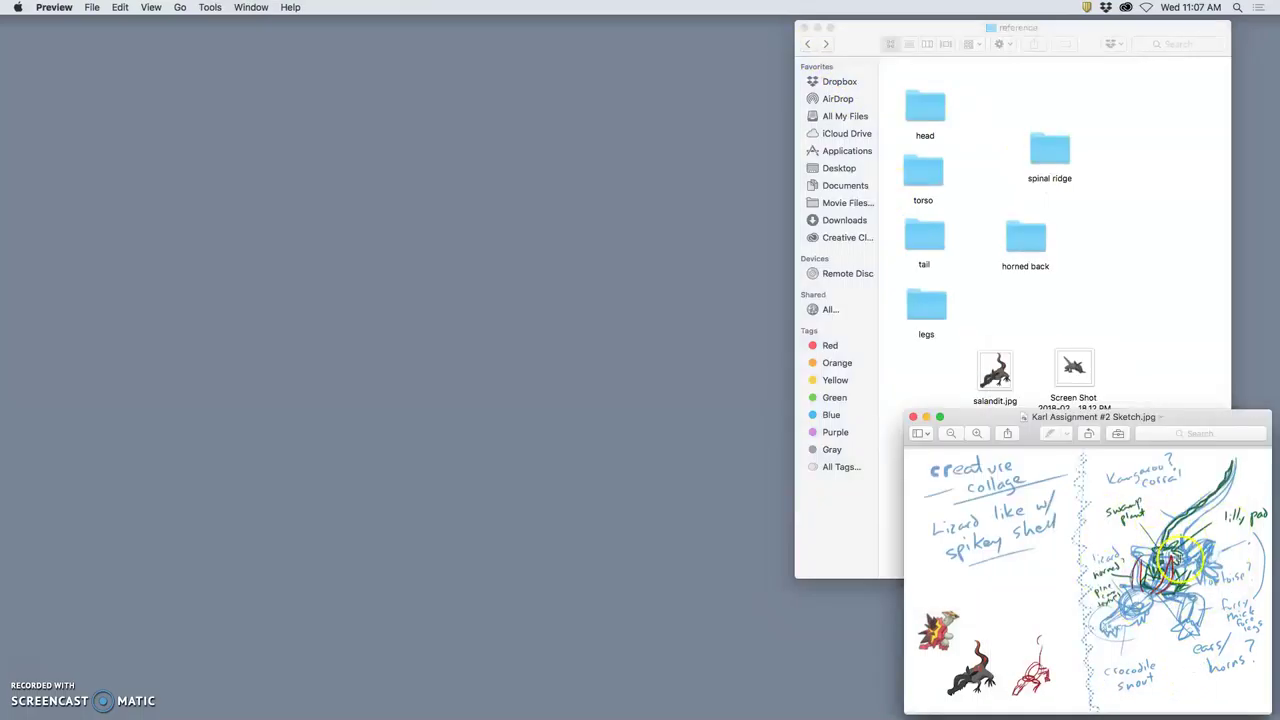
pyautogui.click(984, 286)
pyautogui.press('super+j')
pyautogui.click(811, 45)
# Use the sketch JPG's Open With menu to launch it in Photoshop CC 2018
pyautogui.rightClick(1168, 87)
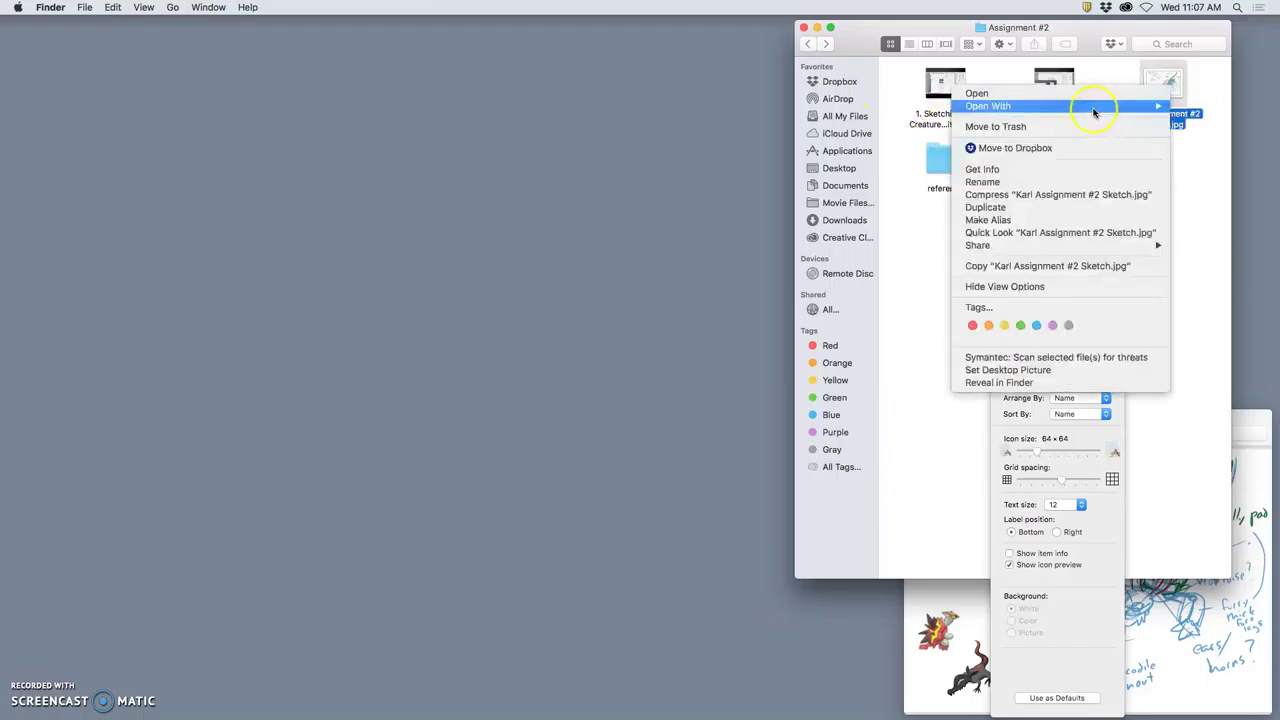
pyautogui.moveTo(975, 106)
pyautogui.click(921, 172)
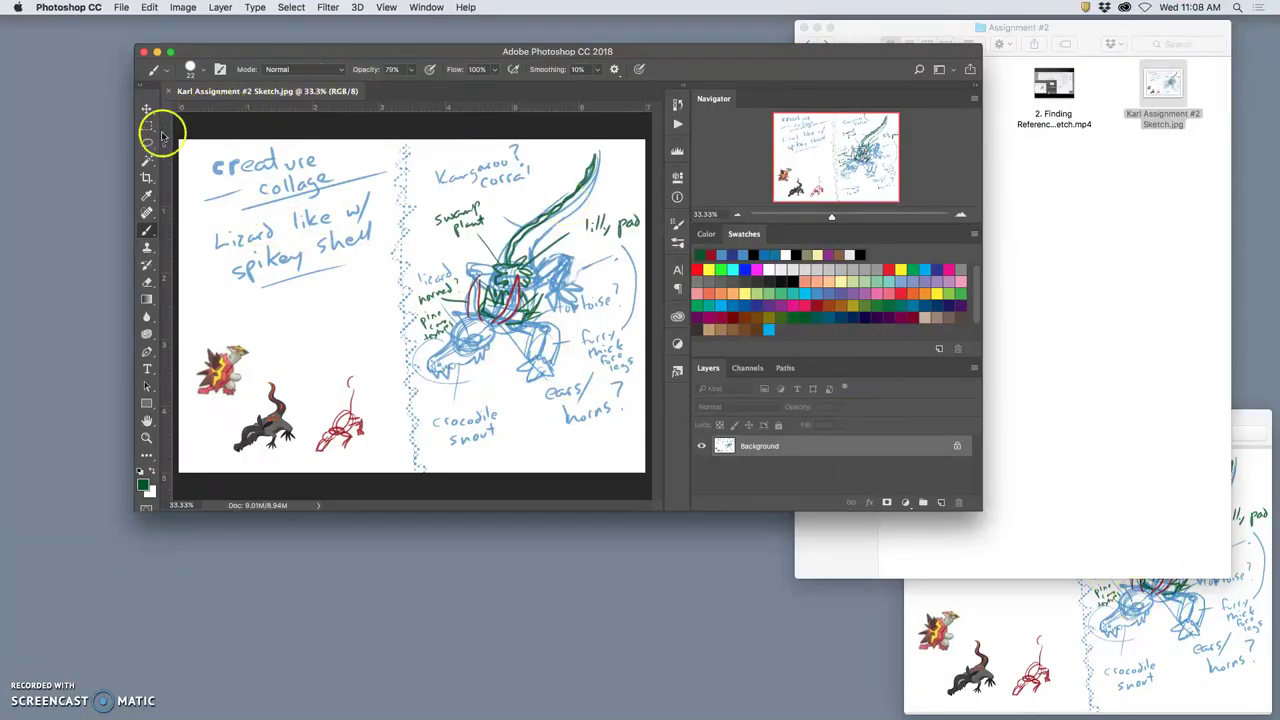
# Crop to the right-hand creature drawing, then zoom to 50% and enlarge the window
pyautogui.click(145, 179)
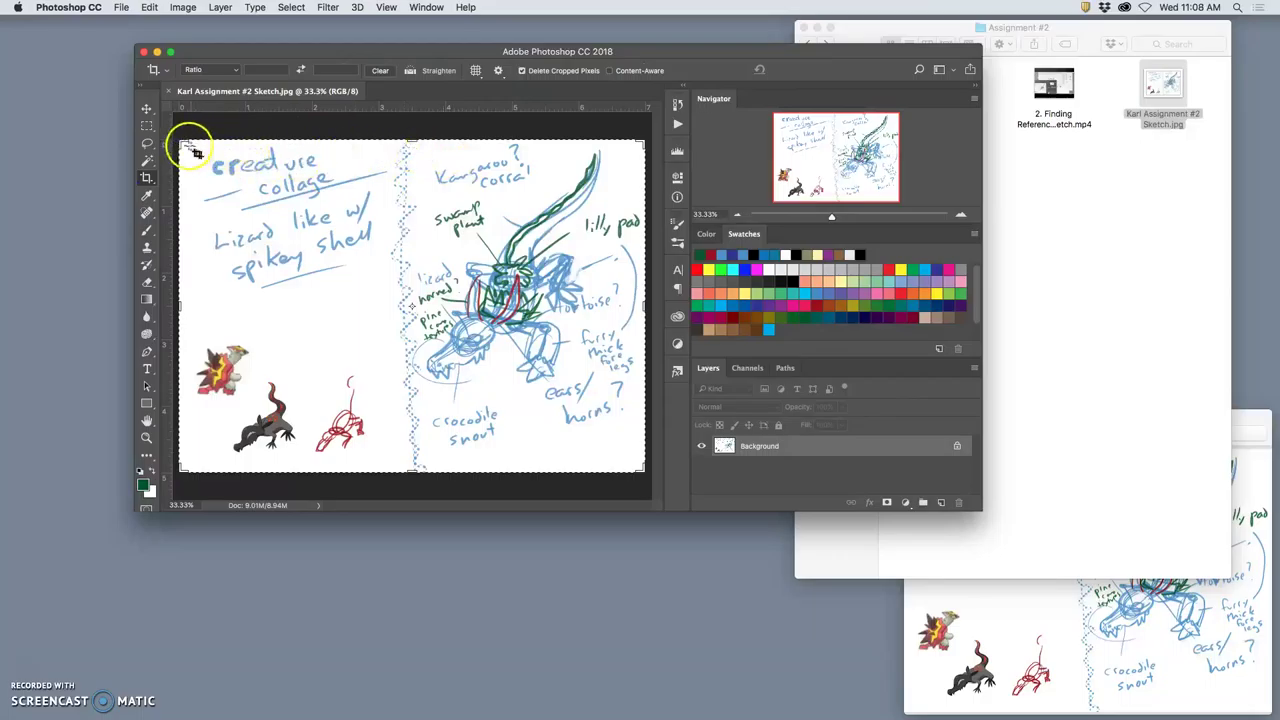
pyautogui.moveTo(181, 143); pyautogui.dragTo(292, 143)
pyautogui.moveTo(414, 471); pyautogui.dragTo(415, 440)
pyautogui.moveTo(537, 302); pyautogui.dragTo(521, 303)
pyautogui.press('Return')
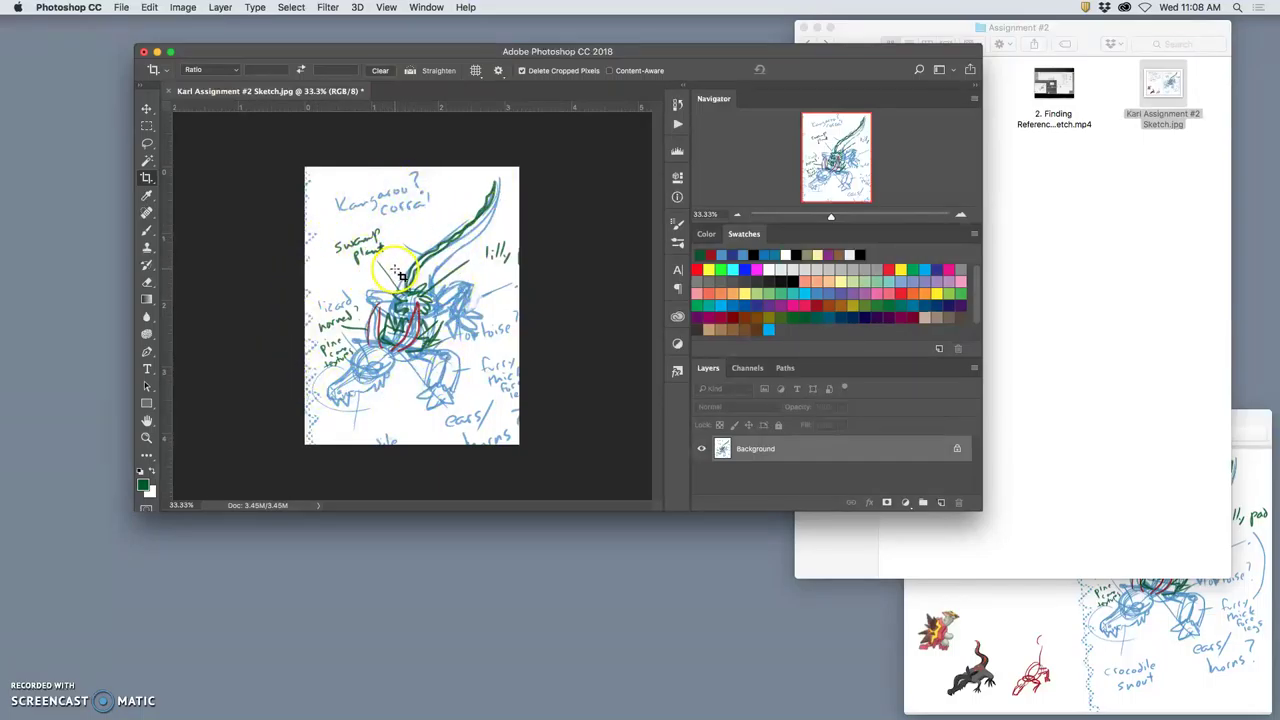
pyautogui.press('super+plus')
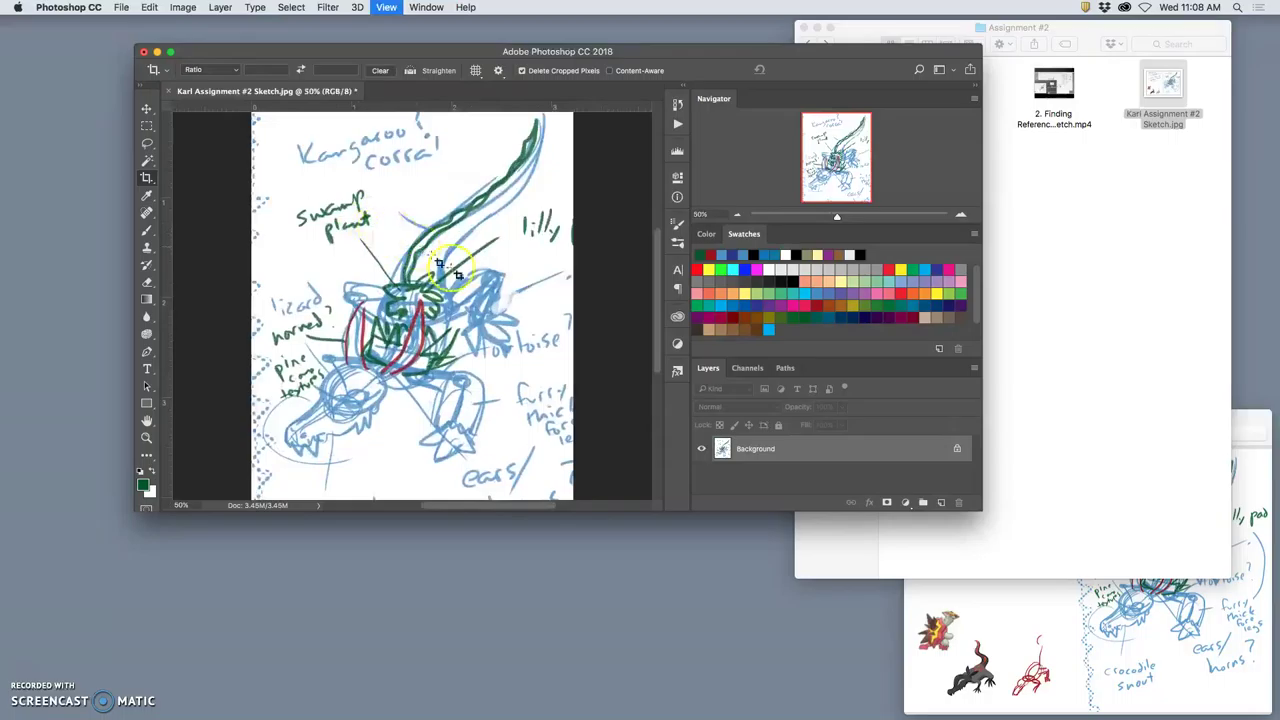
pyautogui.moveTo(984, 515); pyautogui.dragTo(1080, 644)
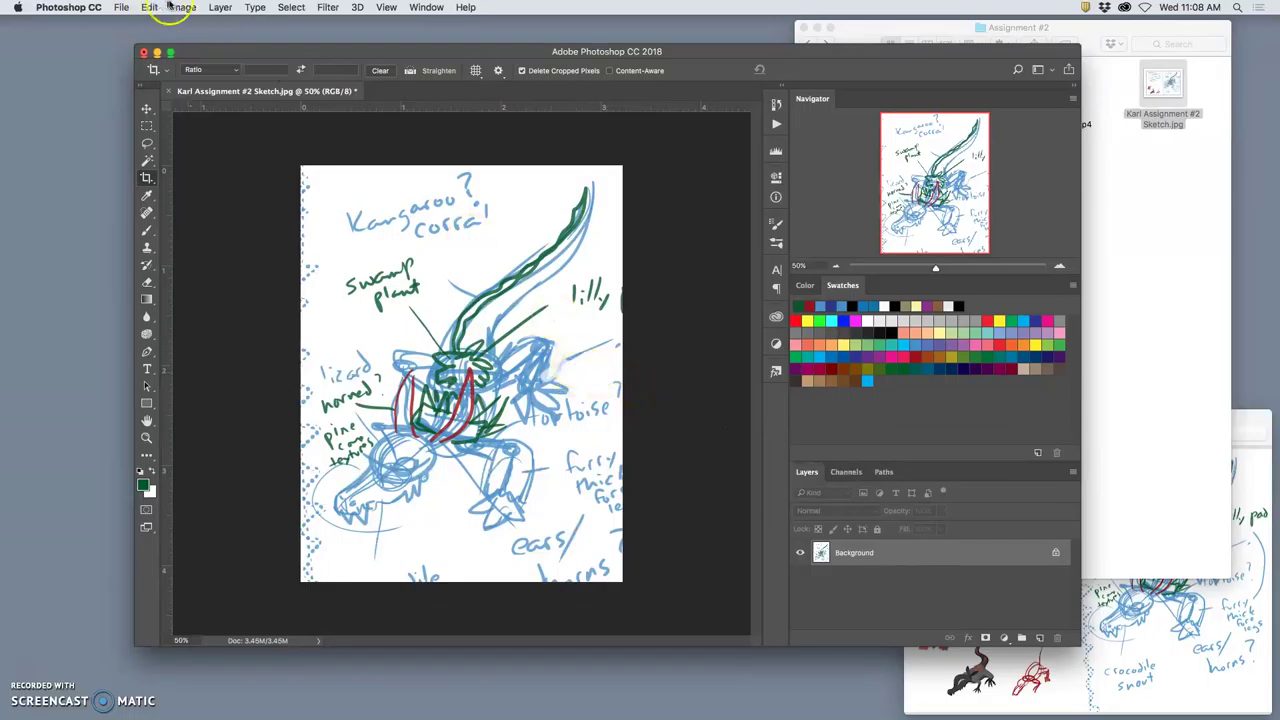
# Resample the sketch to 9 inches wide at 350 pixels per inch
pyautogui.click(172, 8)
pyautogui.click(195, 116)
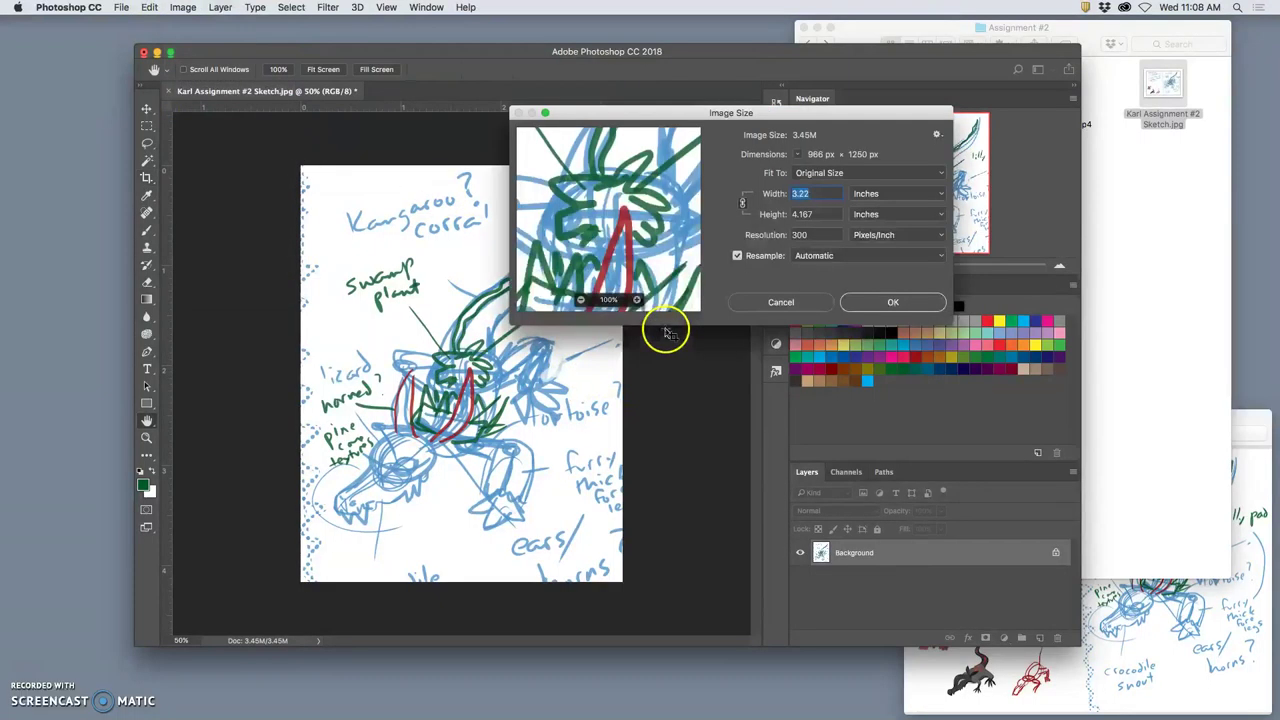
pyautogui.click(737, 256)
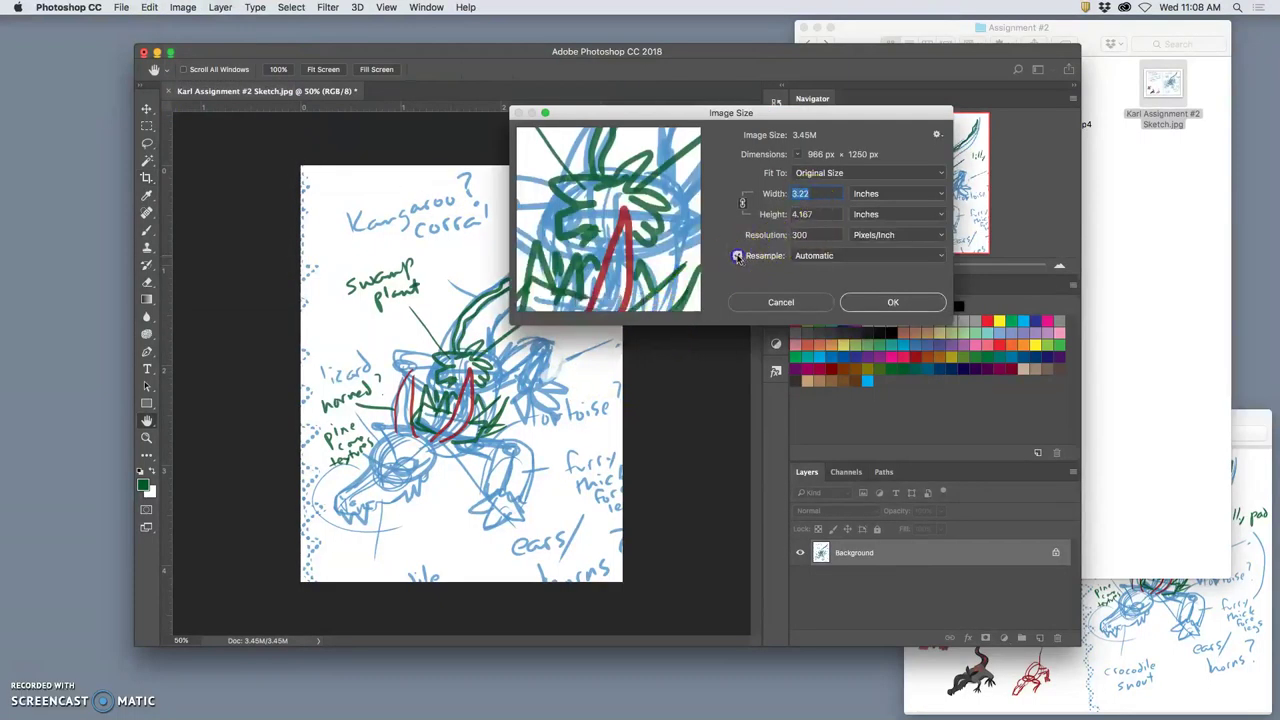
pyautogui.click(737, 256)
pyautogui.write('9')
pyautogui.click(806, 212)
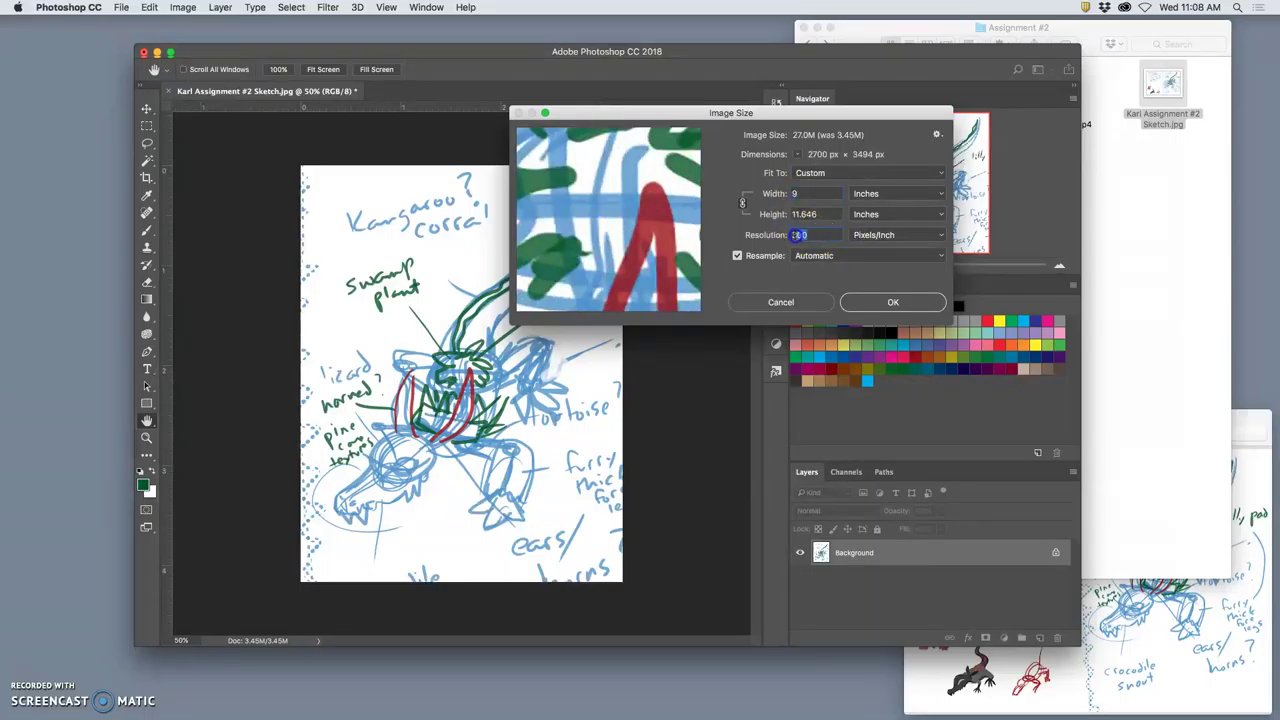
pyautogui.write('350')
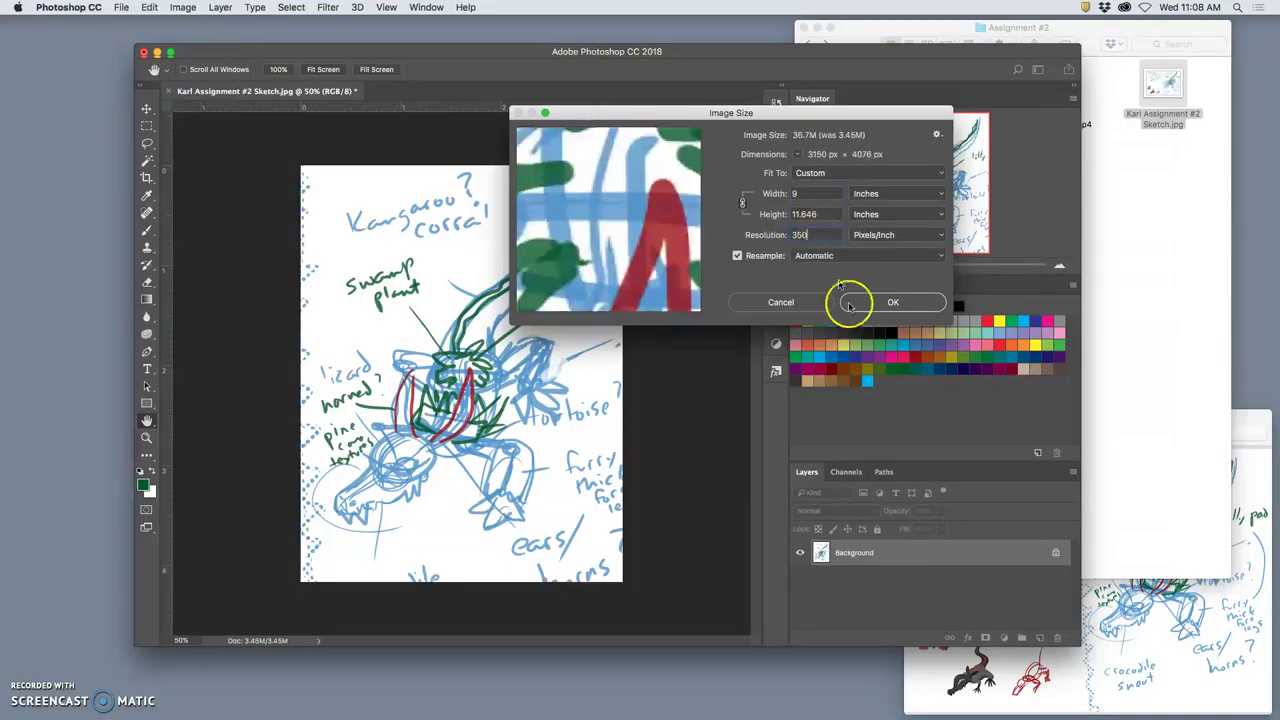
pyautogui.click(890, 302)
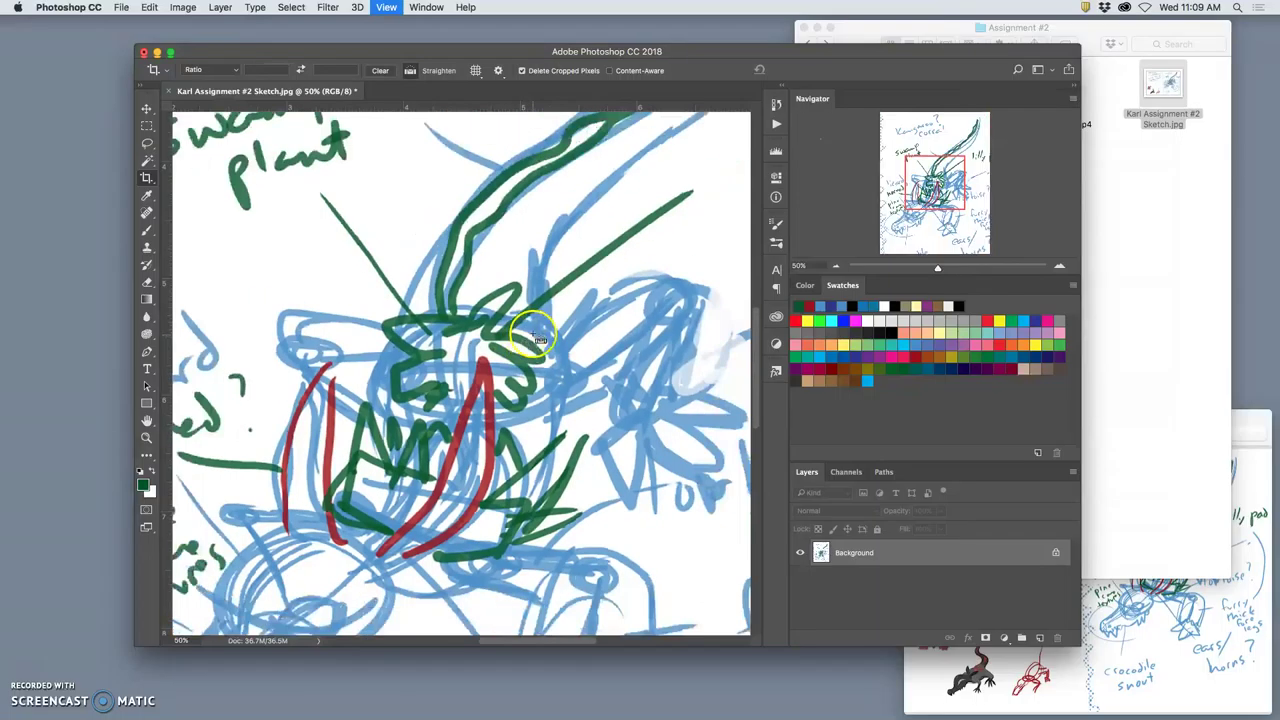
pyautogui.press('super+minus')
pyautogui.press('super+minus')
pyautogui.press('super+minus')
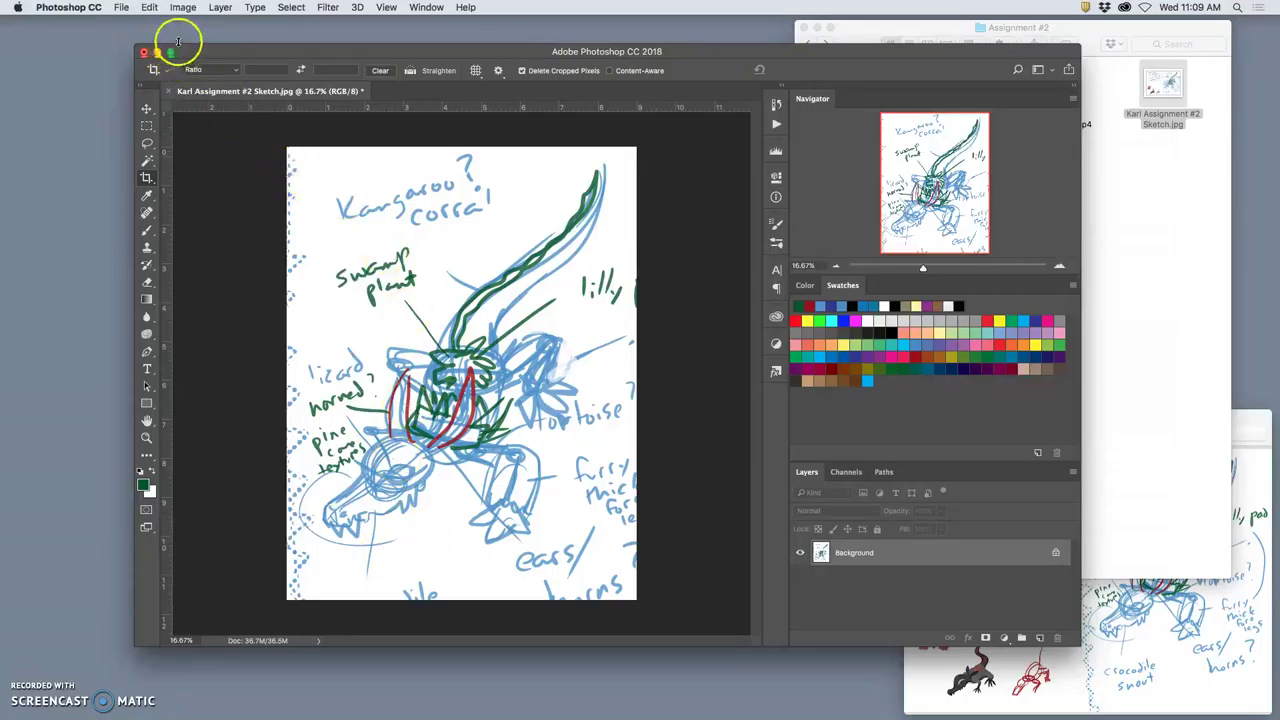
# Reopen Image Size, untick Resample to check the linked size, and cancel
pyautogui.click(183, 7)
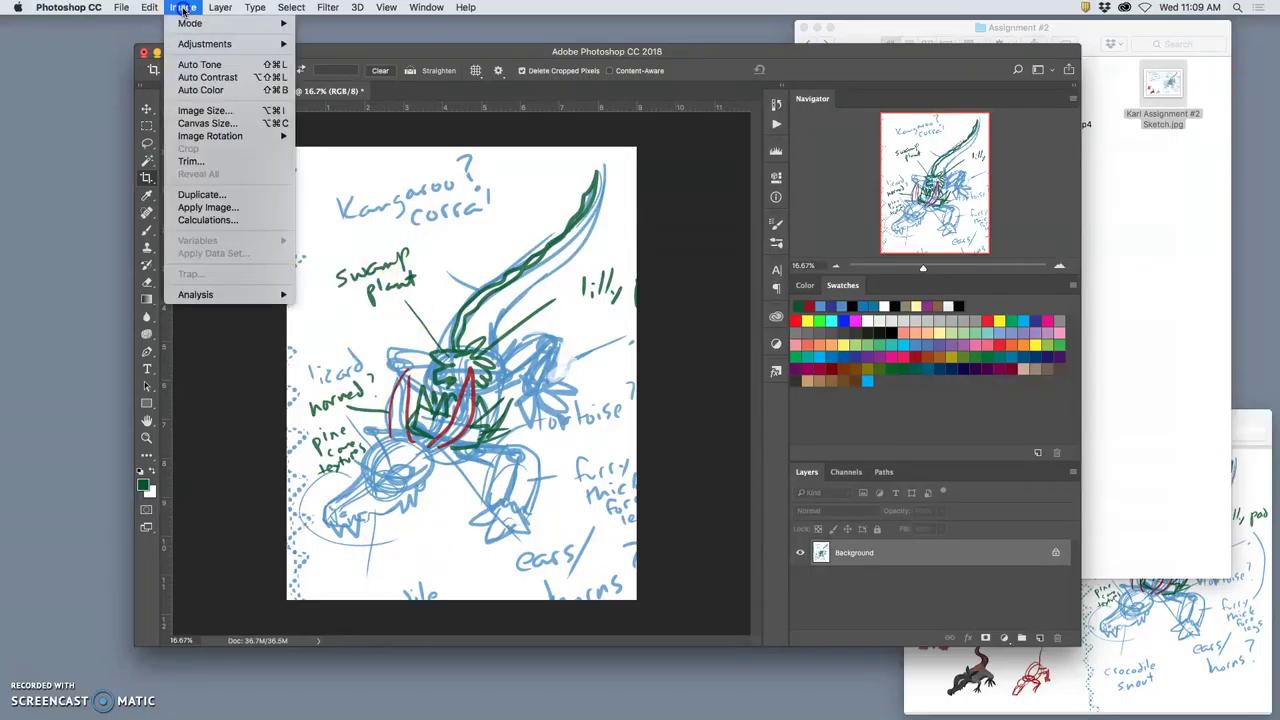
pyautogui.click(202, 110)
pyautogui.click(737, 255)
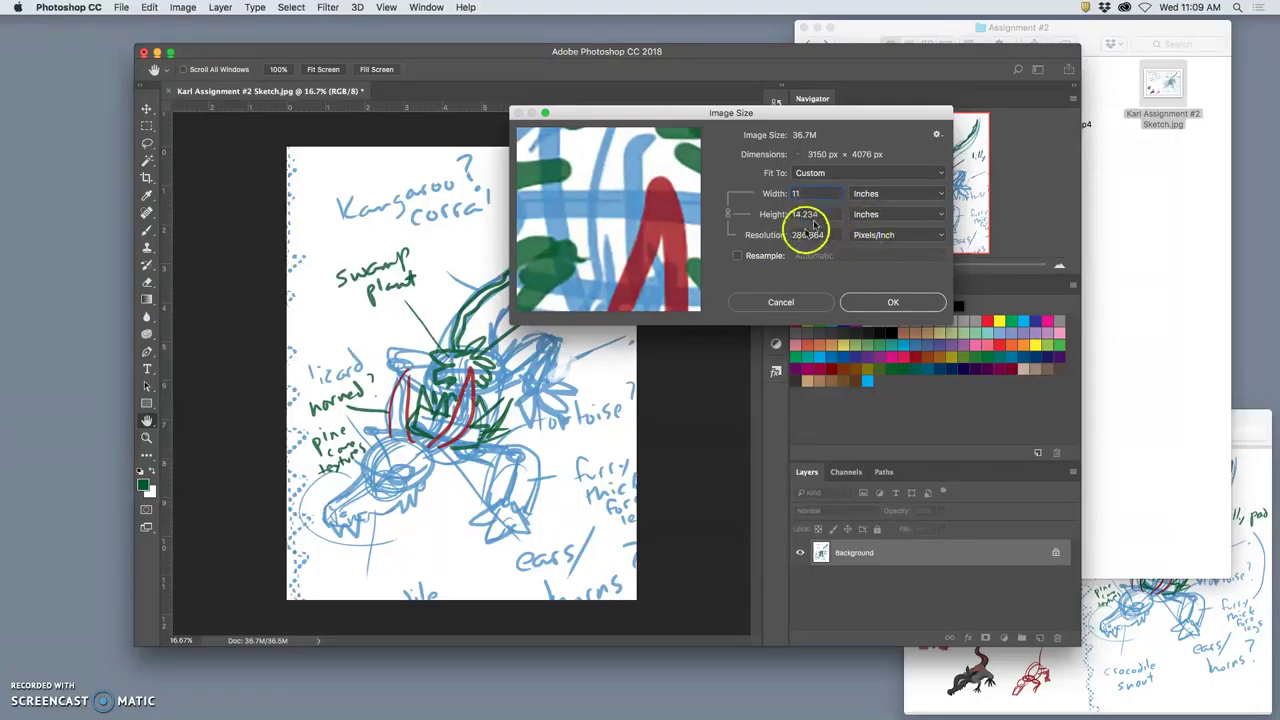
pyautogui.click(794, 298)
pyautogui.press('c')
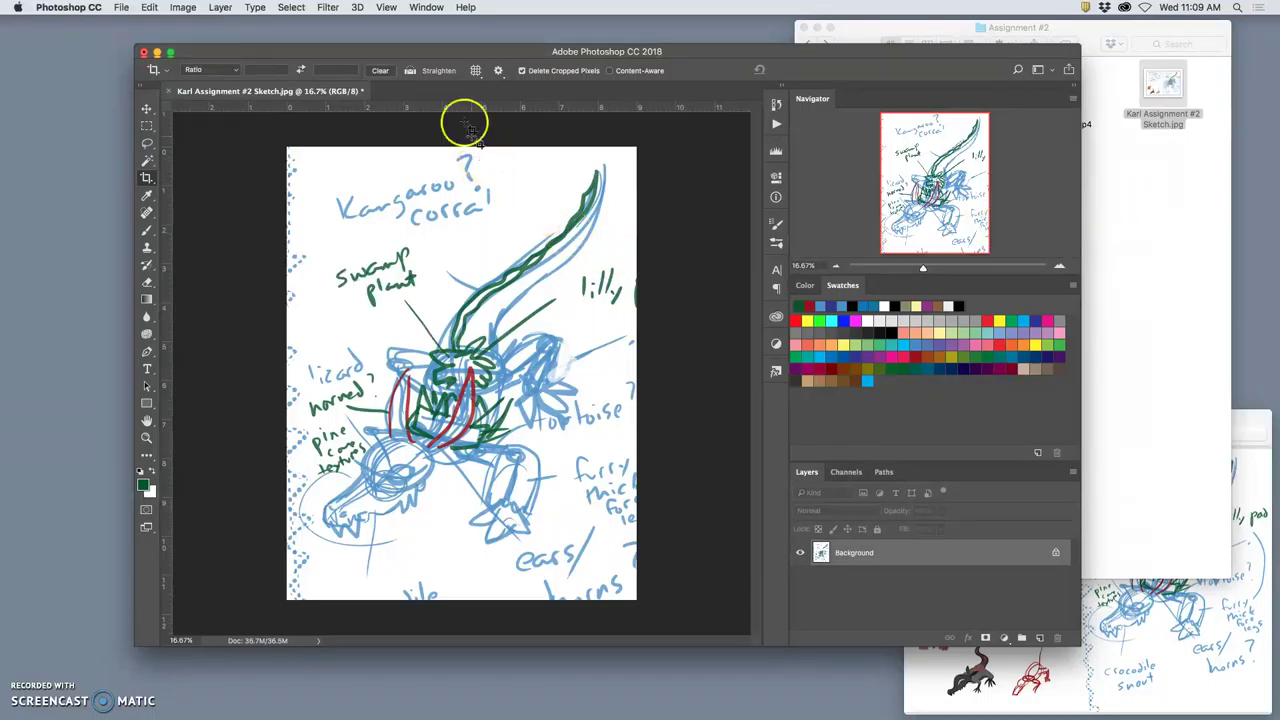
# Expand the canvas to 30 × 40 inches with a gray extension and fit it on screen
pyautogui.click(447, 53)
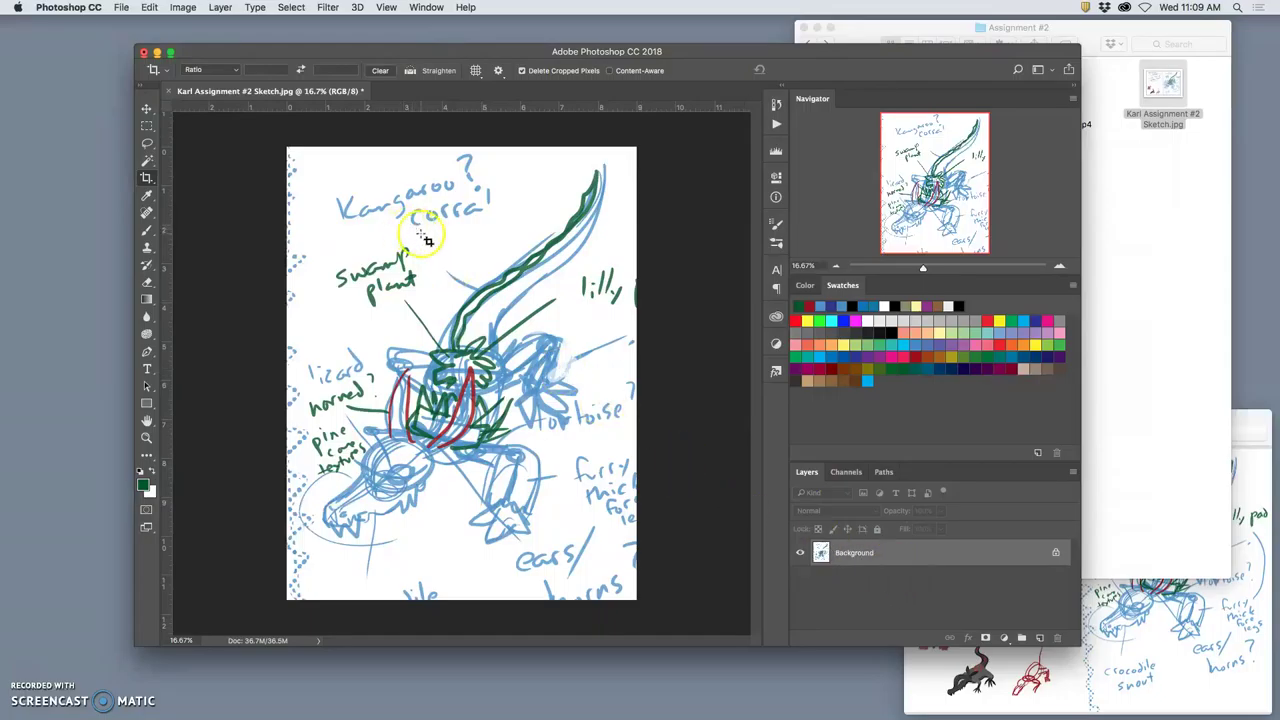
pyautogui.click(183, 7)
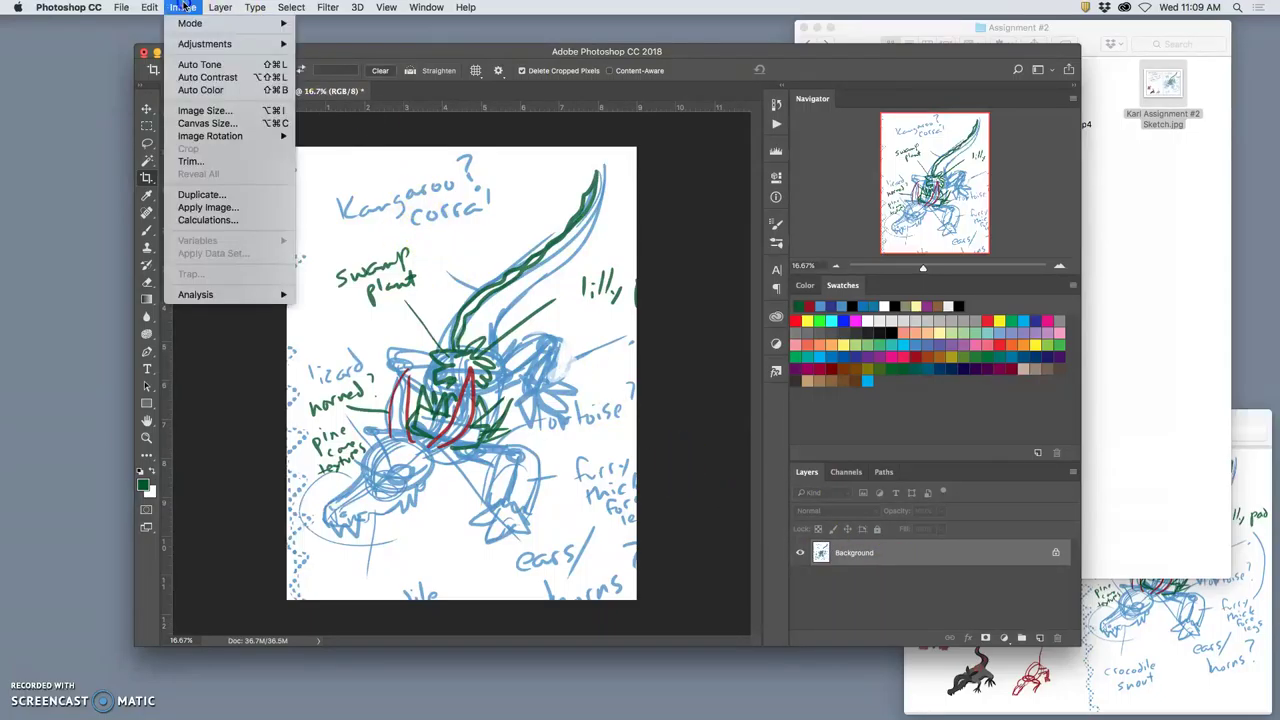
pyautogui.click(195, 123)
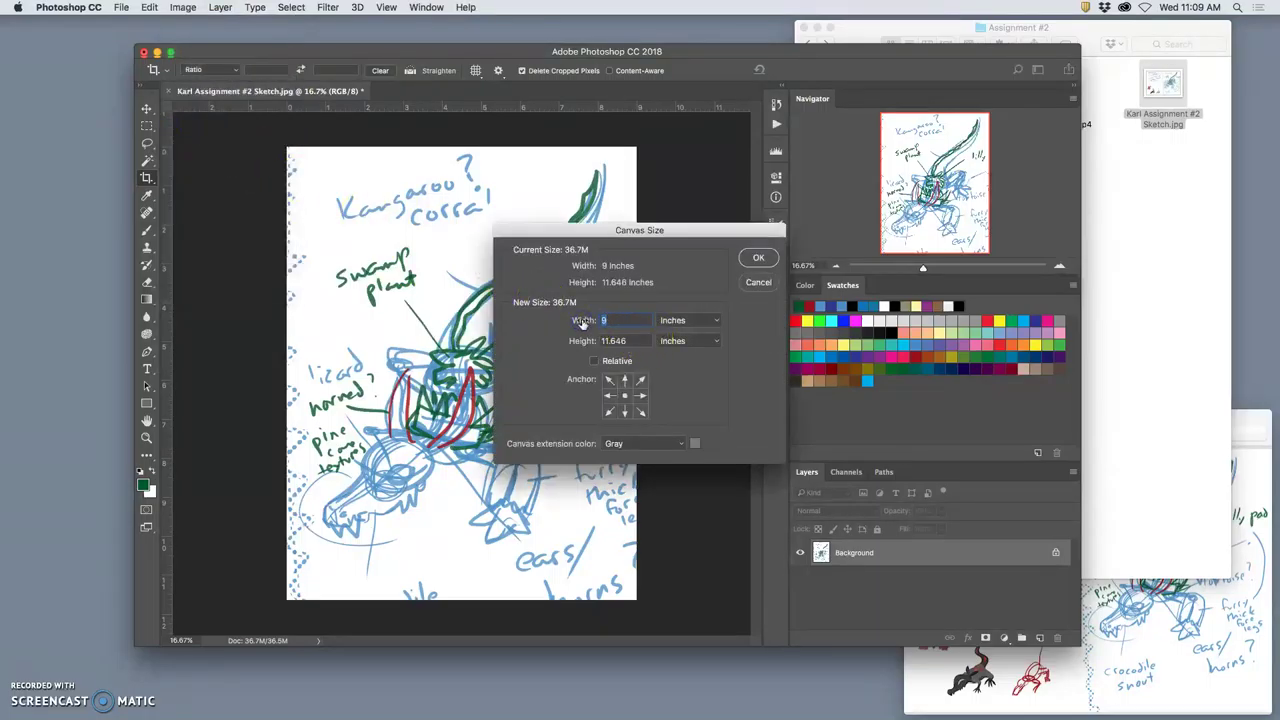
pyautogui.write('30')
pyautogui.click(625, 342)
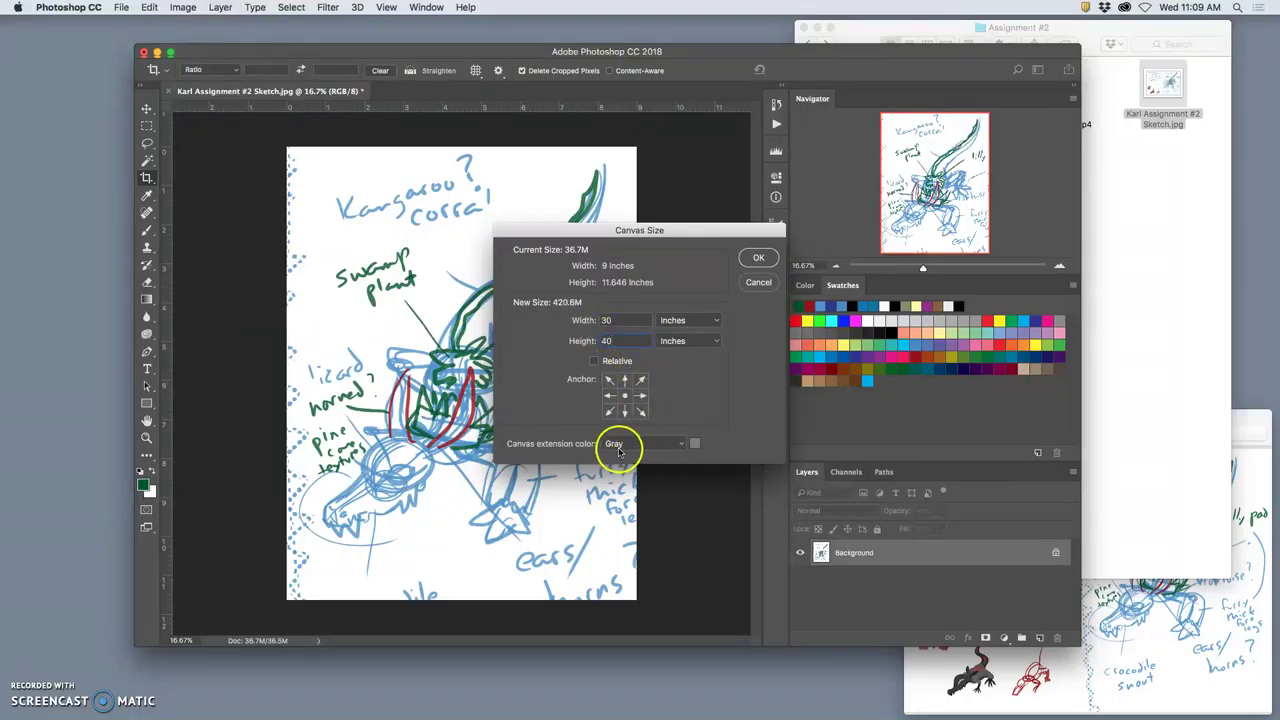
pyautogui.click(754, 259)
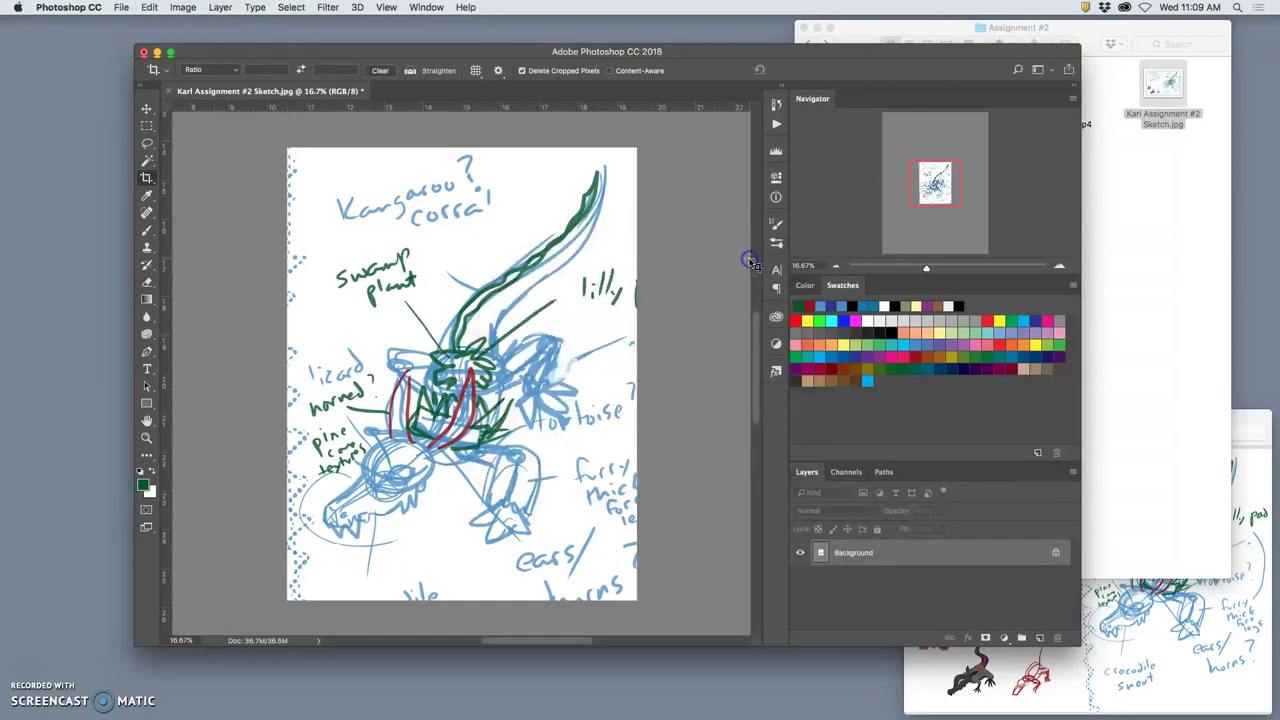
pyautogui.press('super+0')
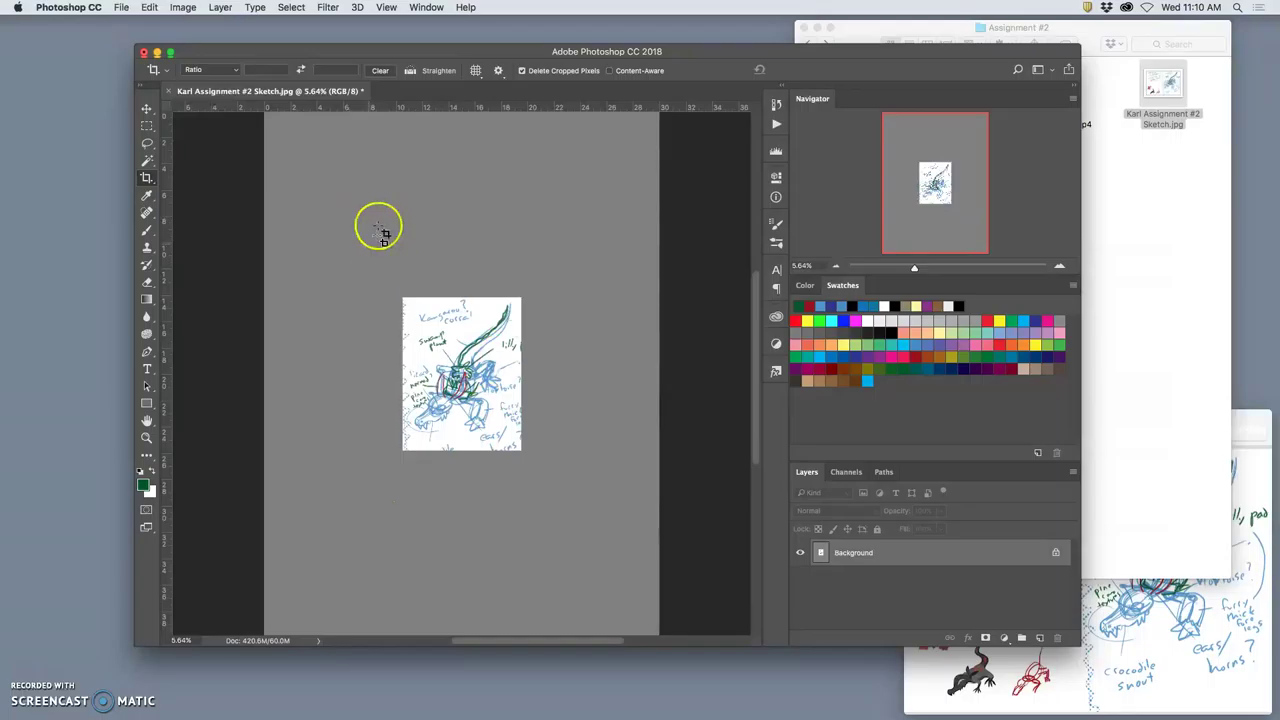
# Place the 20130605jasonhead2 reptile photo at the canvas top-left
pyautogui.click(1115, 198)
pyautogui.doubleClick(943, 155)
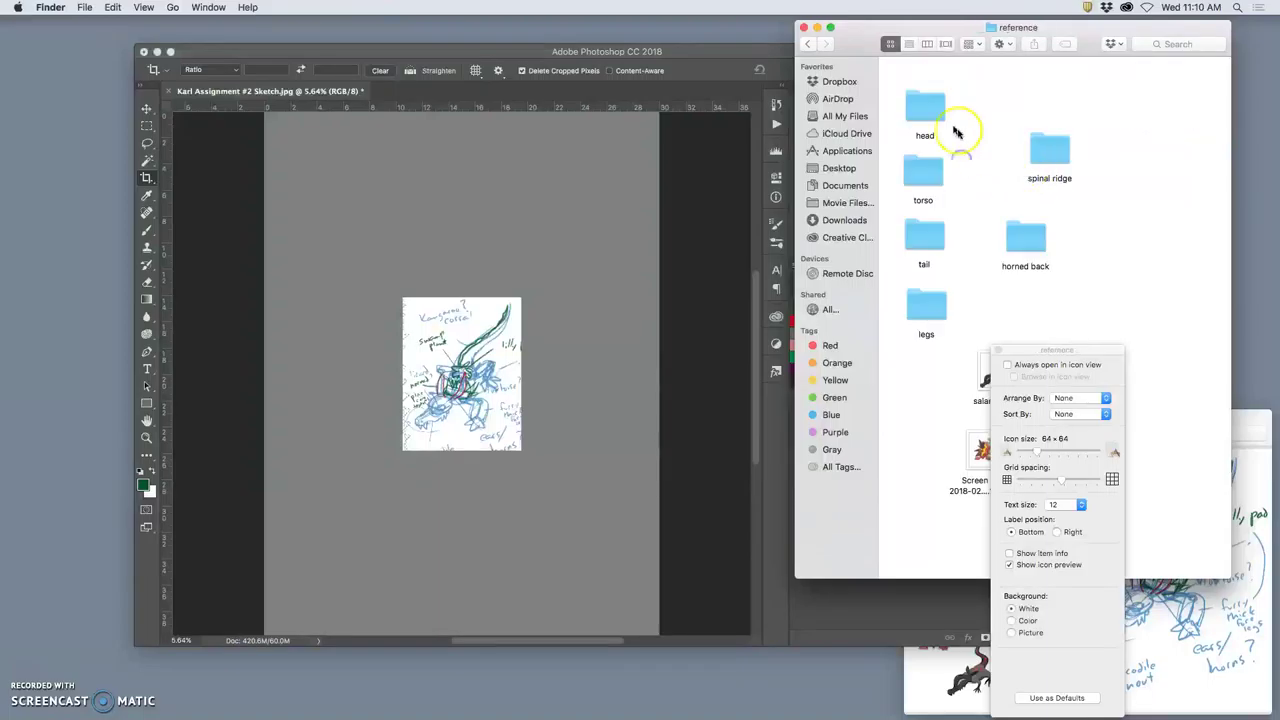
pyautogui.doubleClick(948, 124)
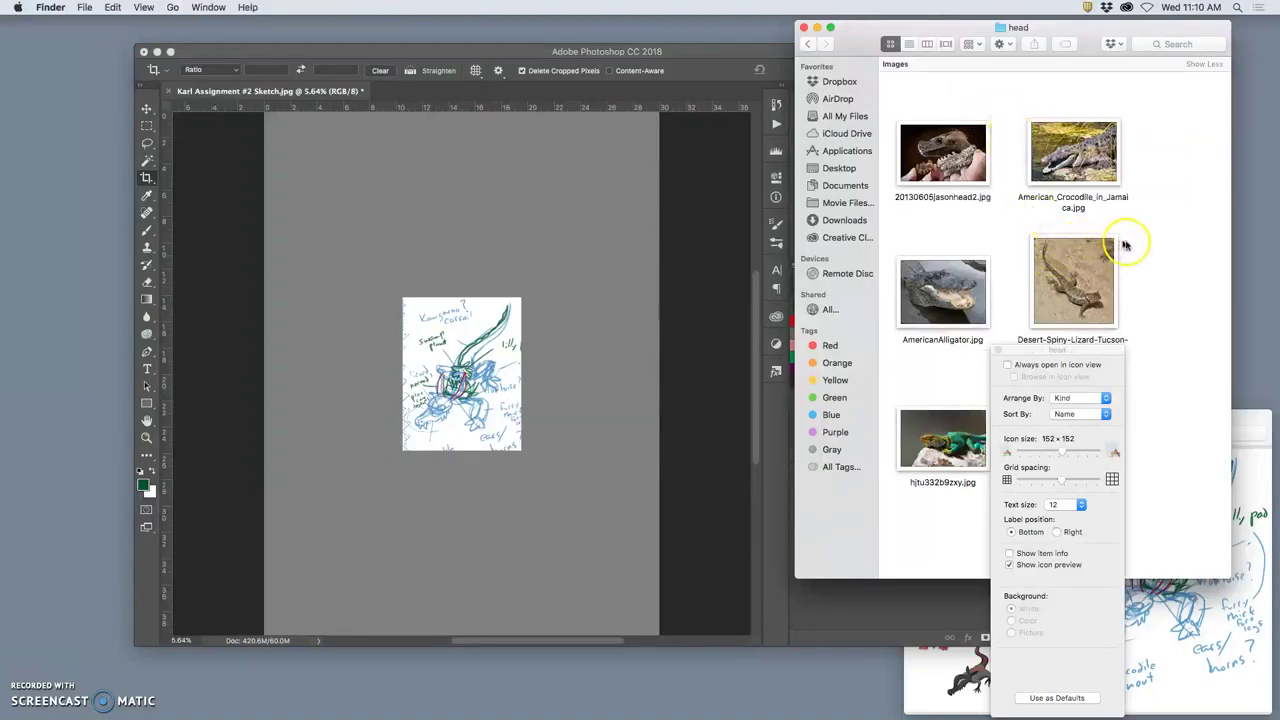
pyautogui.moveTo(955, 205); pyautogui.dragTo(365, 203)
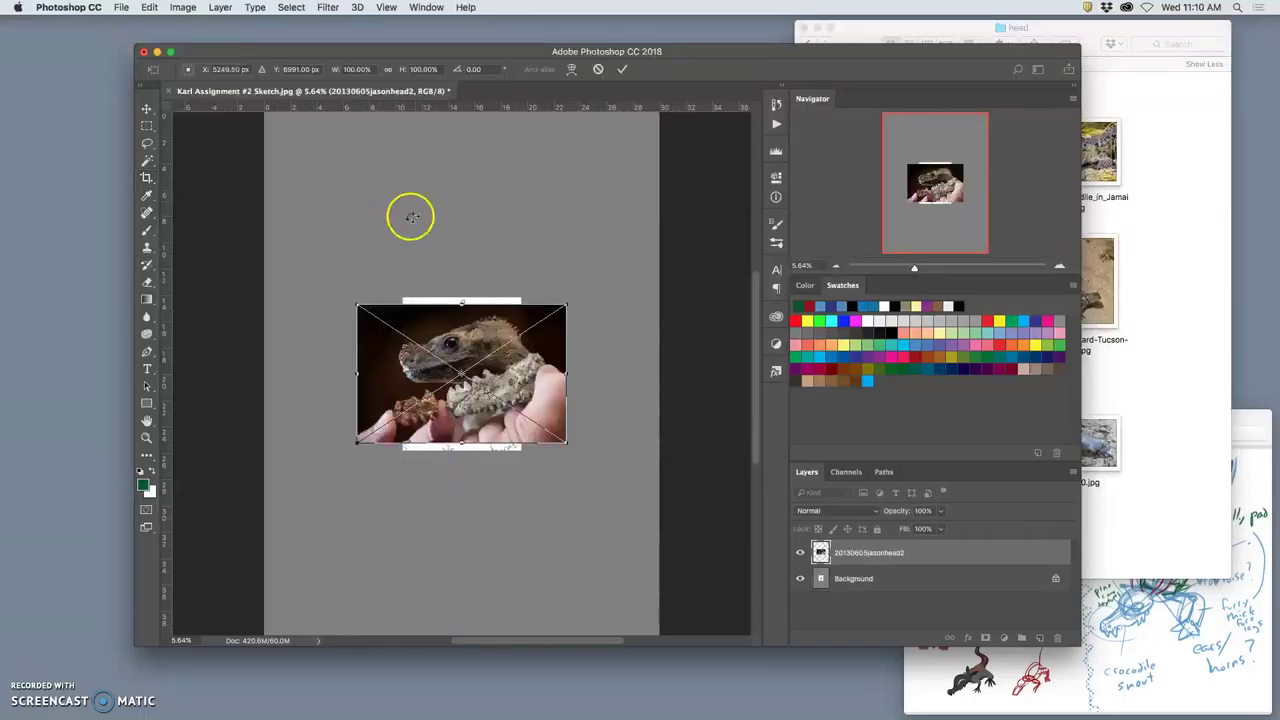
pyautogui.doubleClick(503, 342)
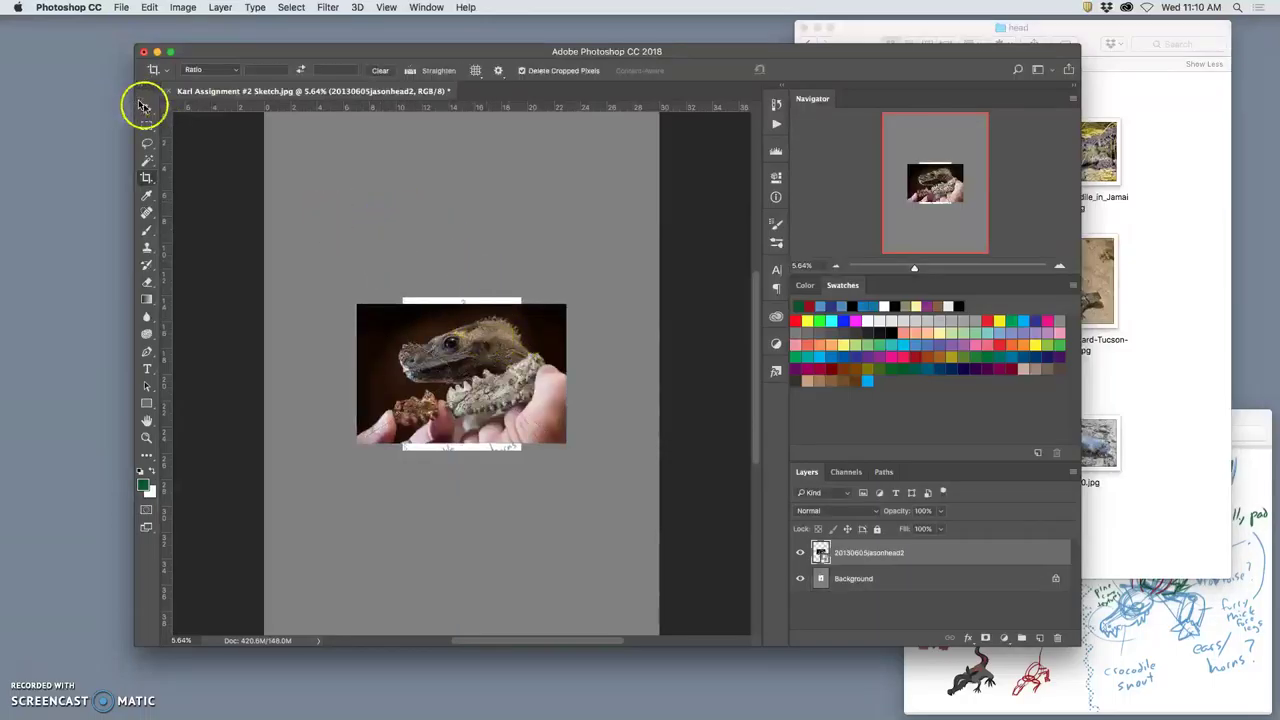
pyautogui.click(147, 110)
pyautogui.moveTo(400, 306)
pyautogui.mouseDown()
pyautogui.moveTo(409, 288)
pyautogui.moveTo(354, 141)
pyautogui.moveTo(362, 153)
pyautogui.mouseUp()
# Place the hjtu332b9zxy collared lizard photo at the canvas top-right
pyautogui.click(1100, 262)
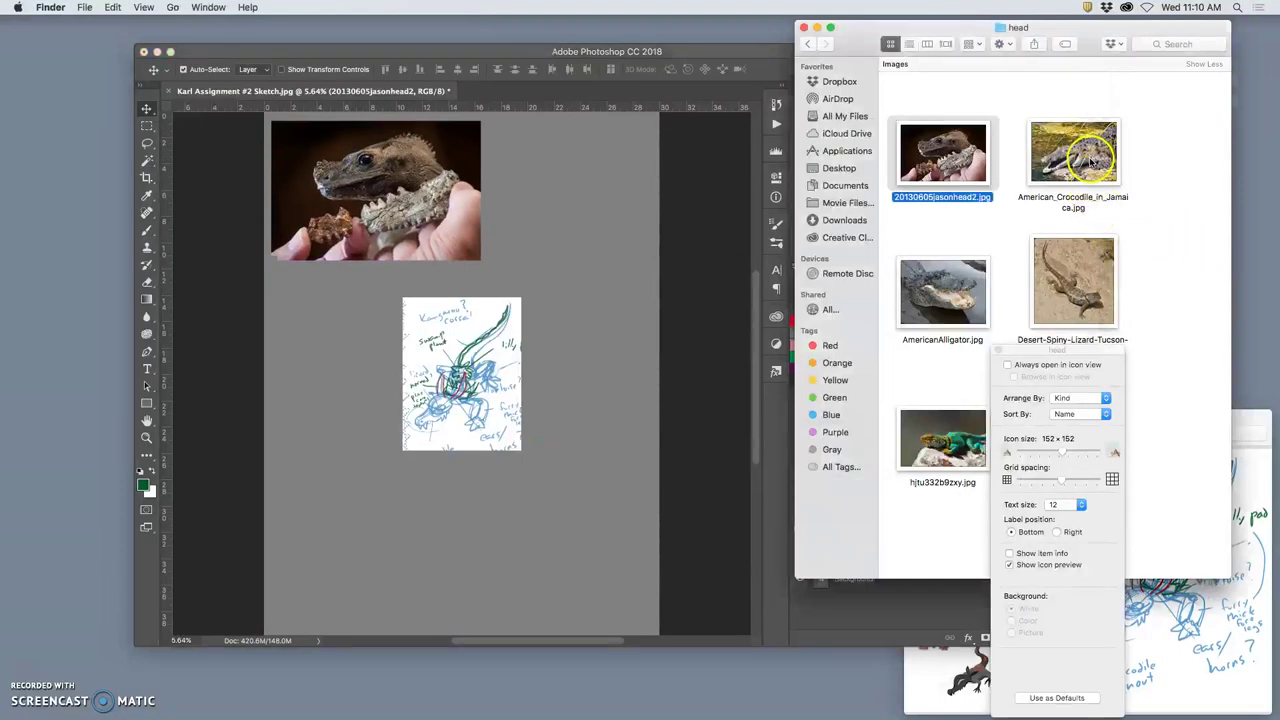
pyautogui.click(1135, 253)
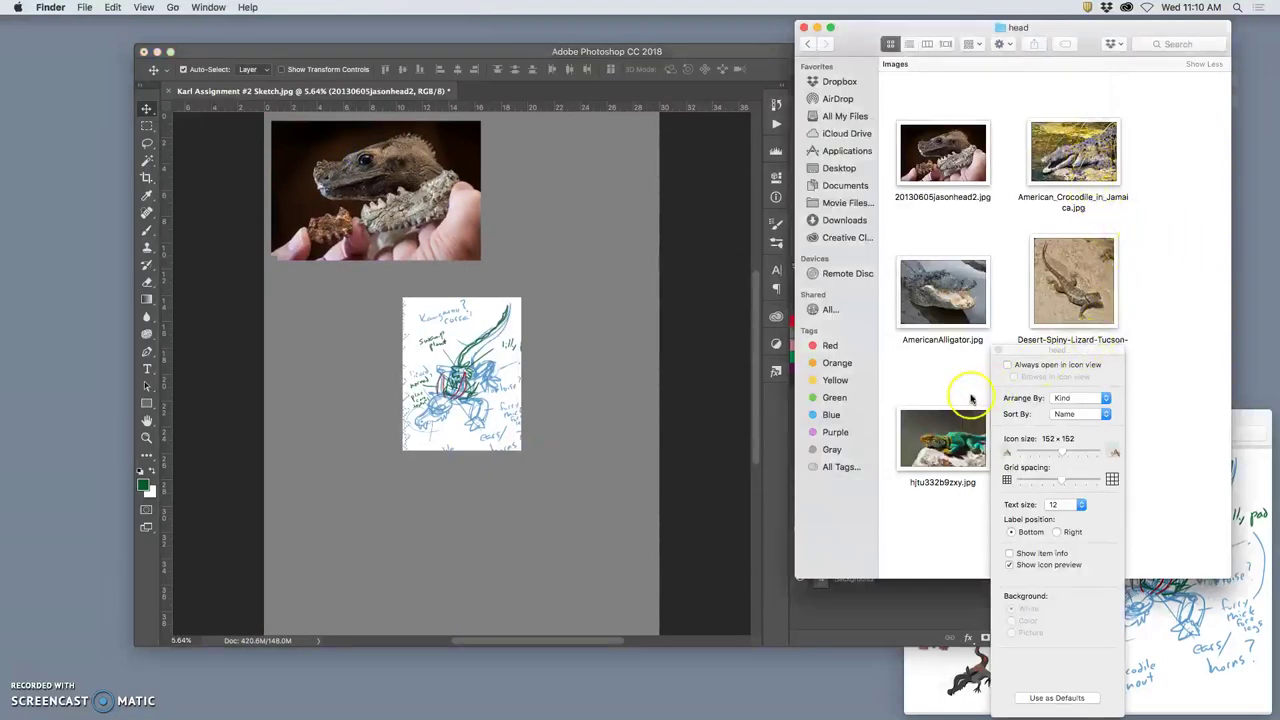
pyautogui.moveTo(943, 440); pyautogui.dragTo(534, 214)
pyautogui.moveTo(503, 331); pyautogui.dragTo(672, 157)
pyautogui.click(1154, 296)
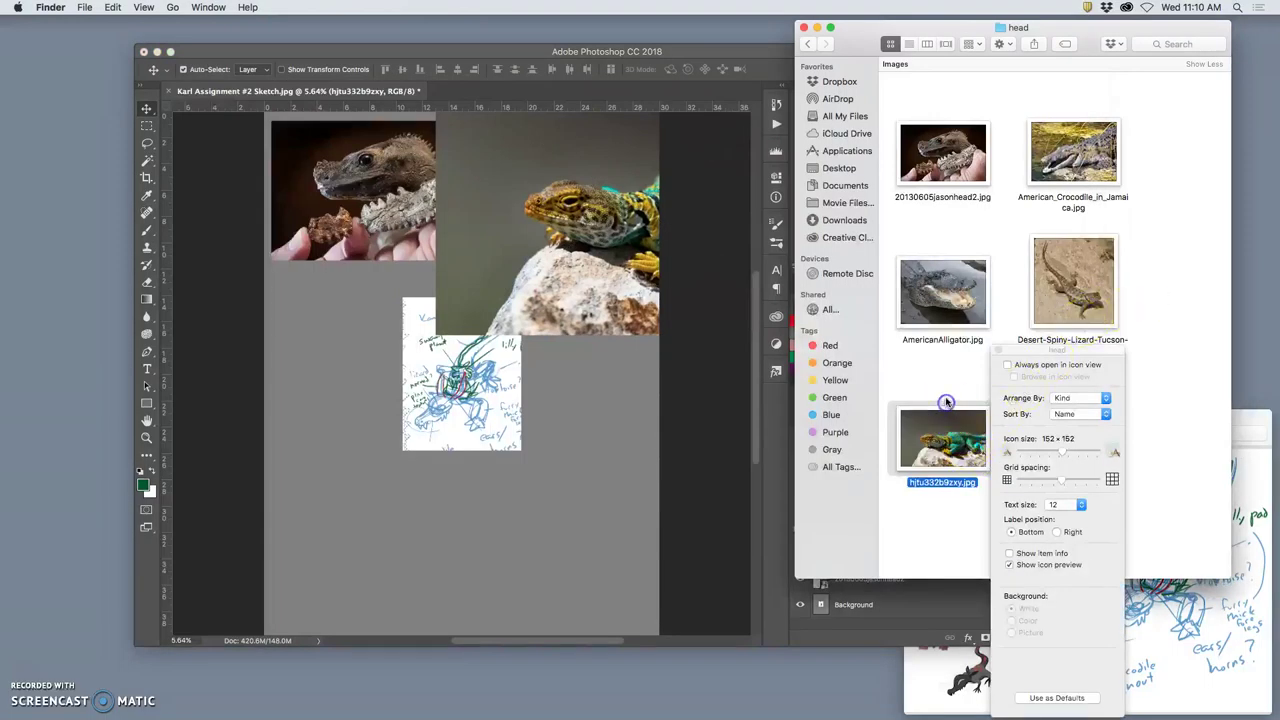
# Place the IMG_4070 crocodile photo at the canvas bottom and inspect its eye up close
pyautogui.click(946, 401)
pyautogui.click(998, 352)
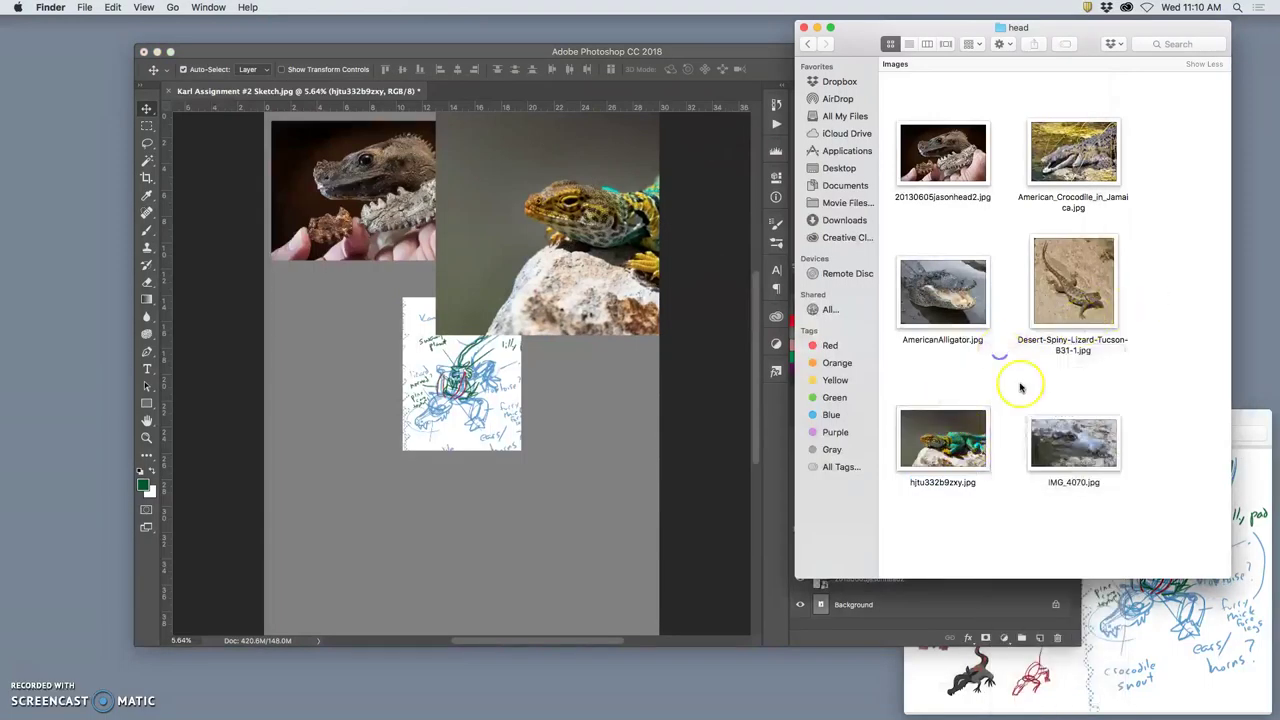
pyautogui.click(1073, 440)
pyautogui.moveTo(1073, 440); pyautogui.dragTo(629, 497)
pyautogui.moveTo(551, 381)
pyautogui.mouseDown()
pyautogui.moveTo(569, 489)
pyautogui.moveTo(535, 560)
pyautogui.moveTo(509, 552)
pyautogui.mouseUp()
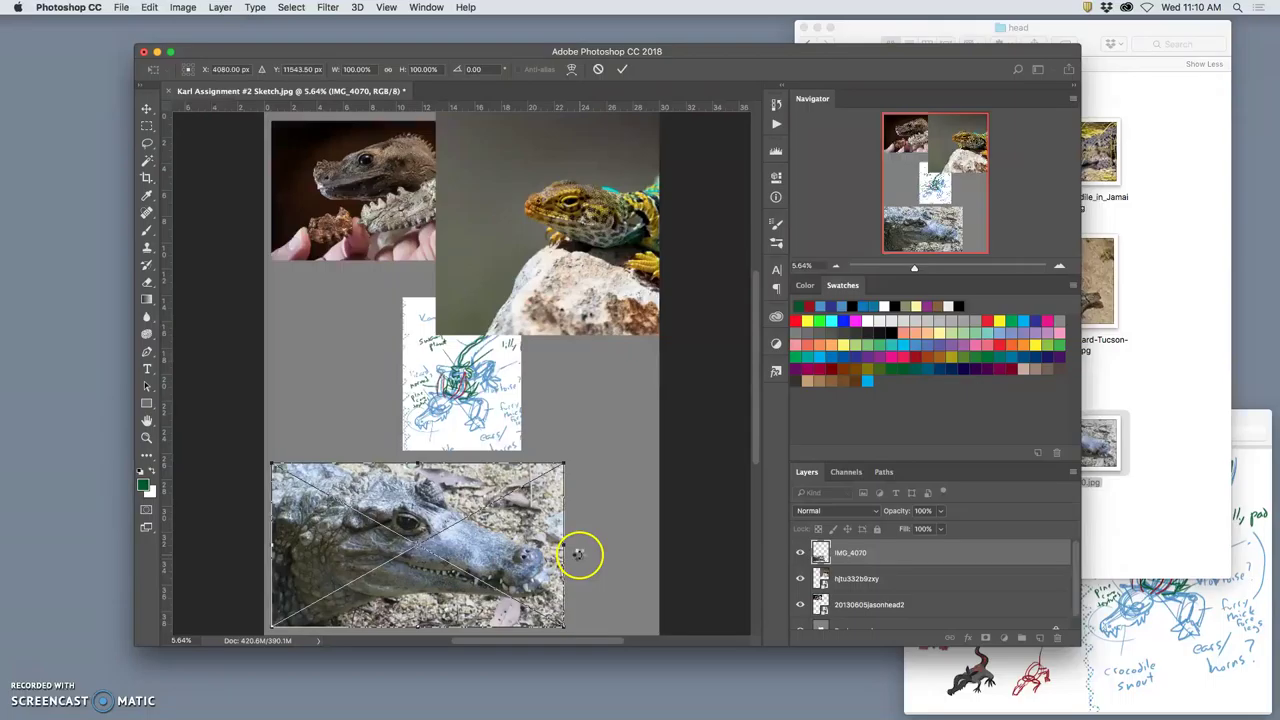
pyautogui.press('Return')
pyautogui.press('super+equal')
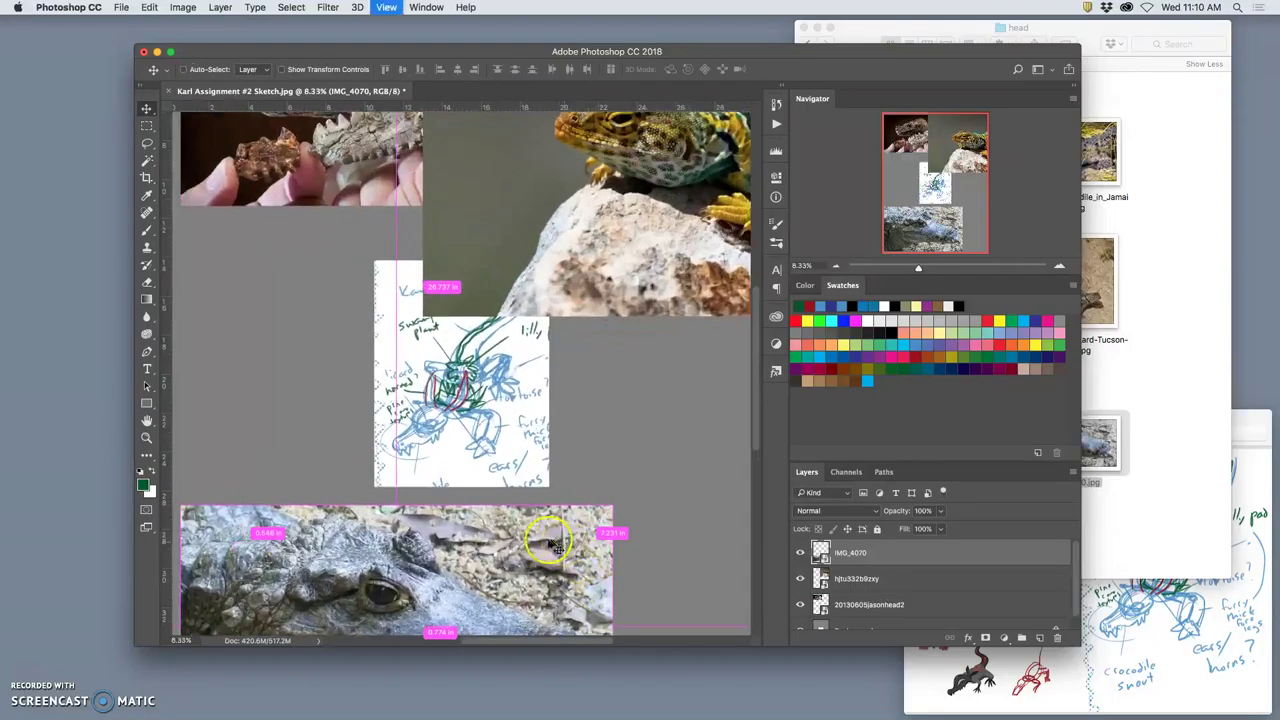
pyautogui.press('super+equal')
pyautogui.press('super+equal')
pyautogui.scroll(-5, 488, 528)
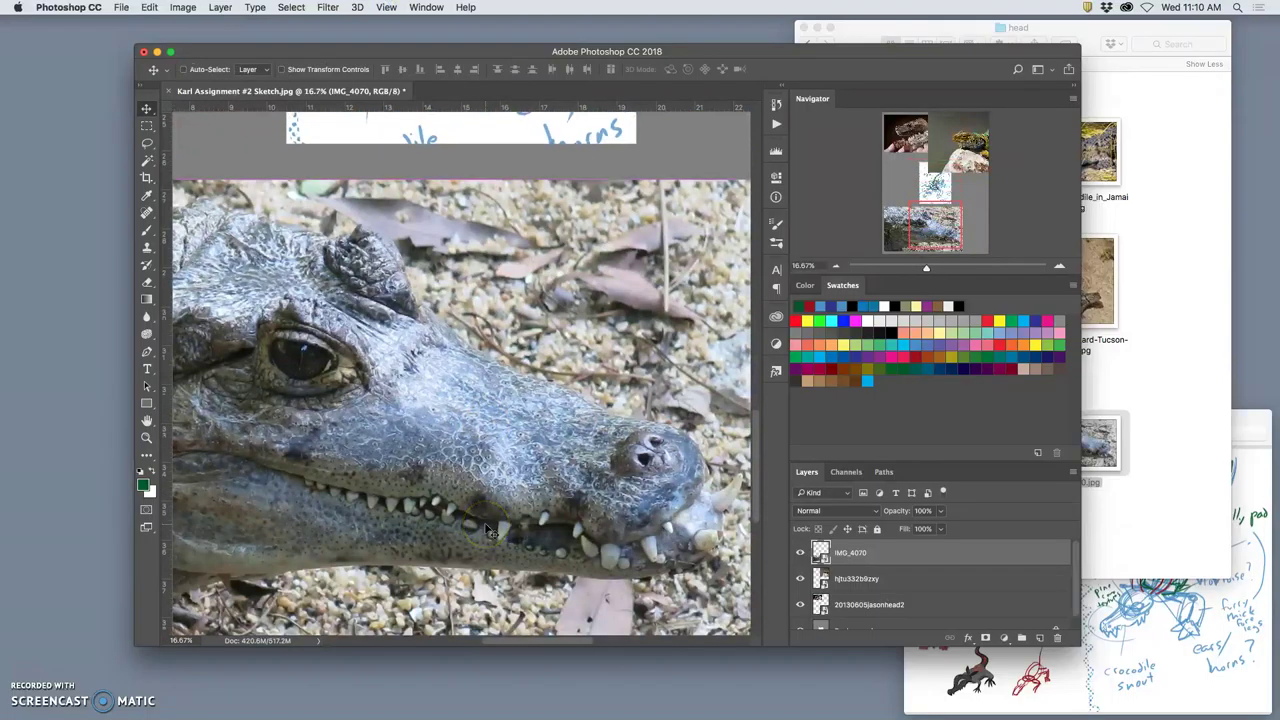
pyautogui.press('super+equal')
pyautogui.press('super+equal')
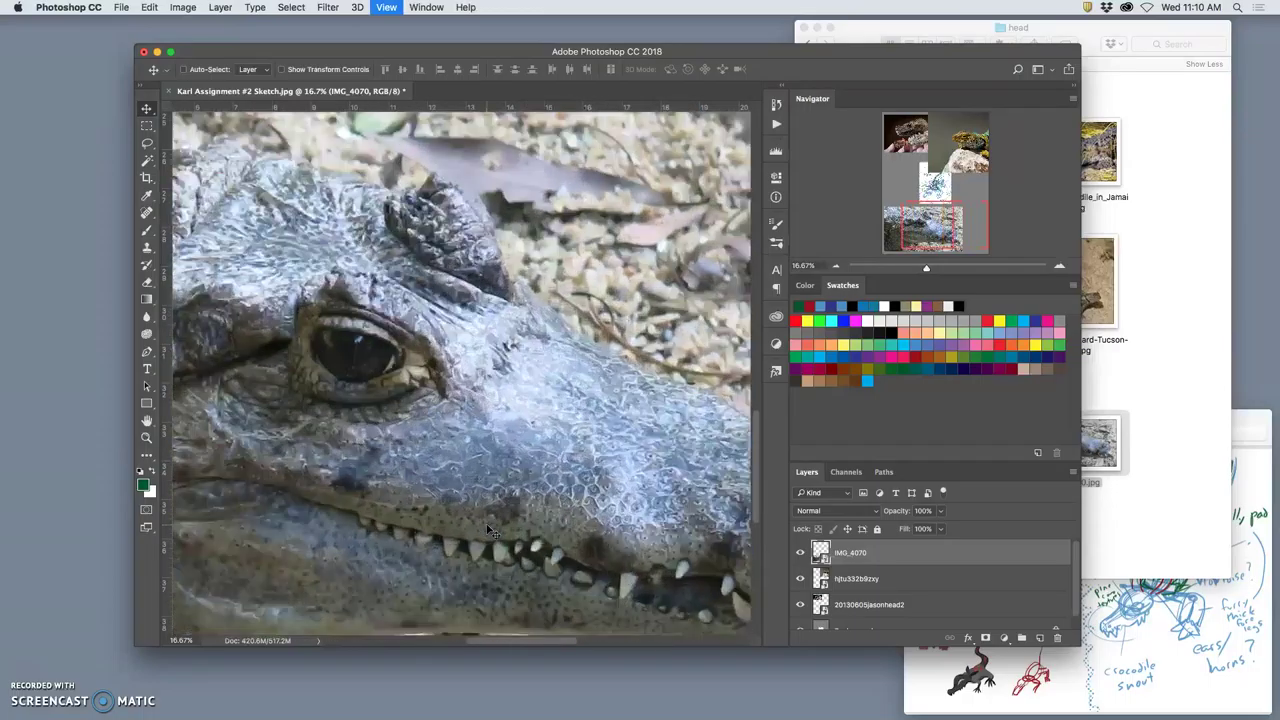
pyautogui.press('super+equal')
pyautogui.press('super+equal')
pyautogui.press('super+equal')
pyautogui.press('super+equal')
pyautogui.press('super+equal')
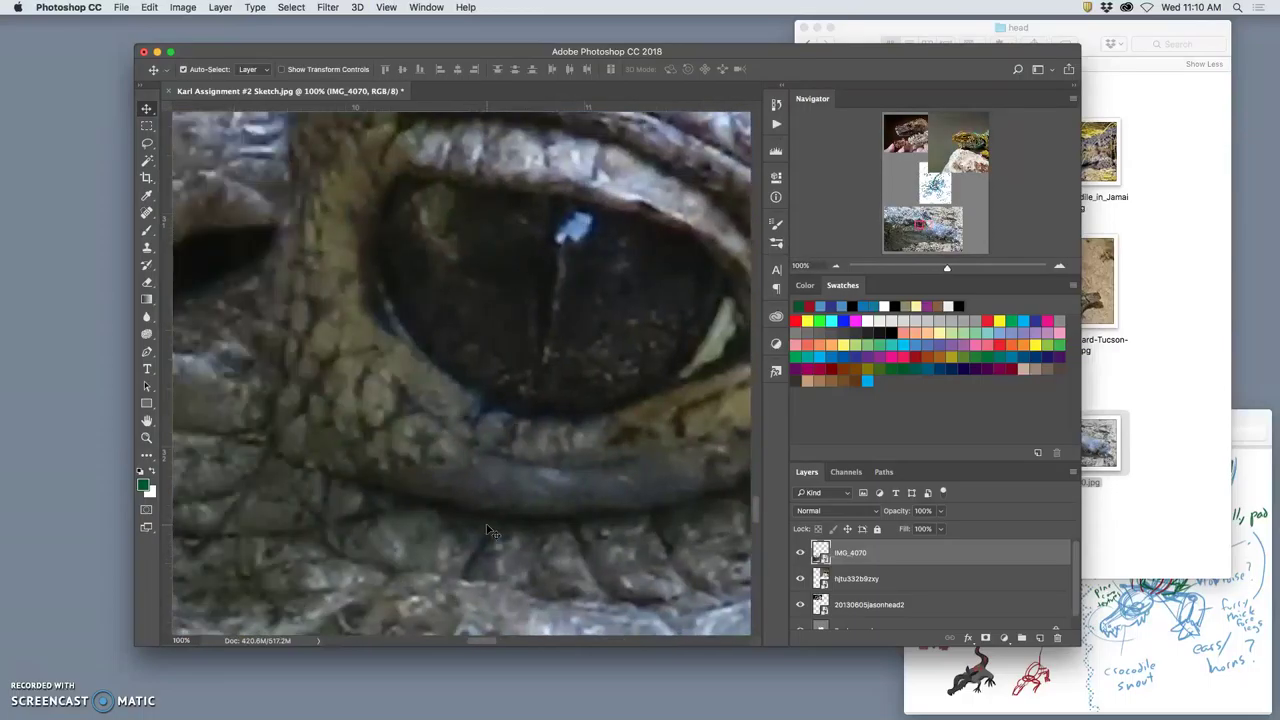
pyautogui.press('super+minus')
pyautogui.press('super+minus')
pyautogui.press('super+minus')
pyautogui.press('super+minus')
pyautogui.press('super+minus')
pyautogui.press('super+minus')
pyautogui.press('super+minus')
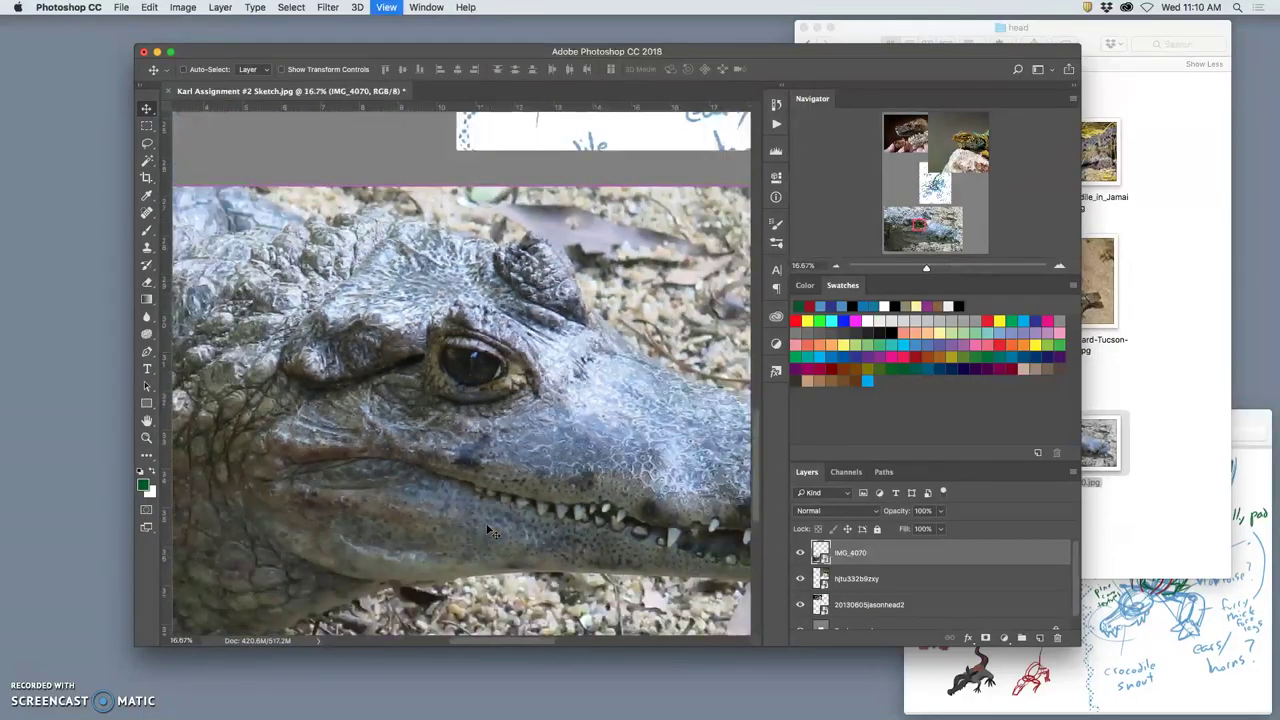
pyautogui.press('super+minus')
pyautogui.press('super+minus')
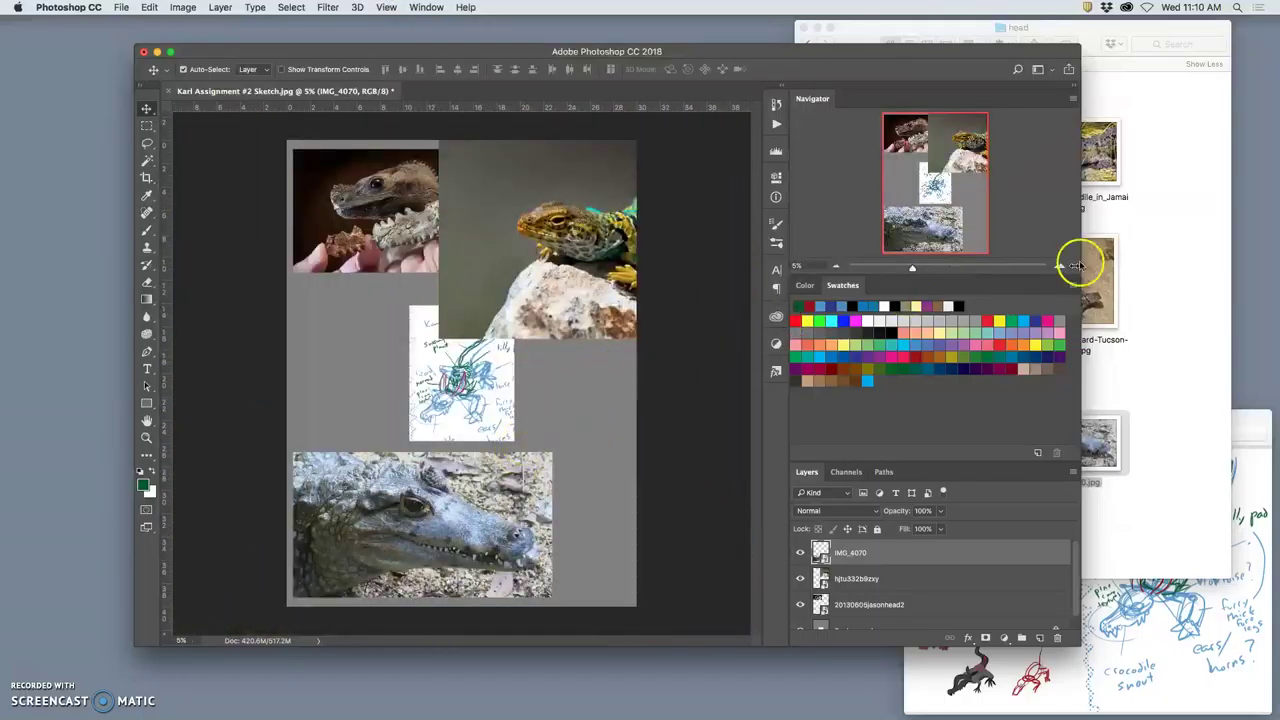
# Add the desert spiny lizard photo, flip it horizontally and tilt it beside the sketch
pyautogui.click(1166, 277)
pyautogui.moveTo(1073, 283); pyautogui.dragTo(617, 430)
pyautogui.rightClick(480, 378)
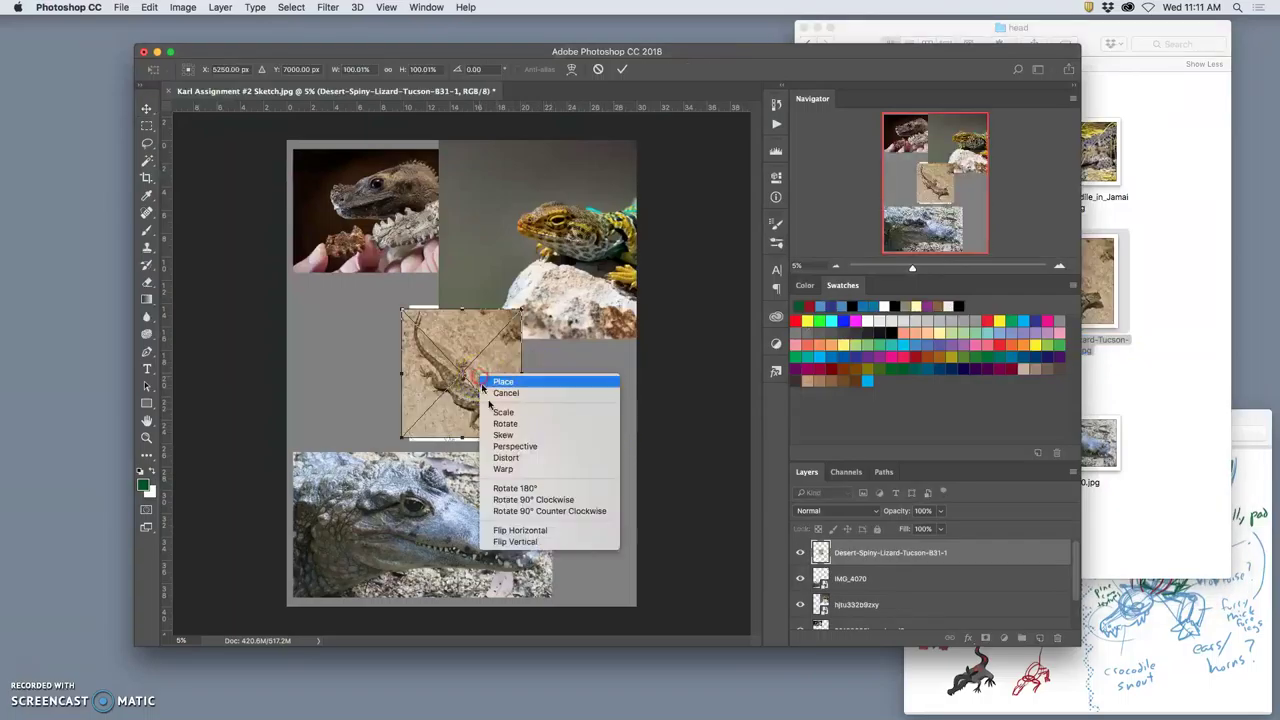
pyautogui.click(519, 532)
pyautogui.moveTo(488, 378); pyautogui.dragTo(533, 378)
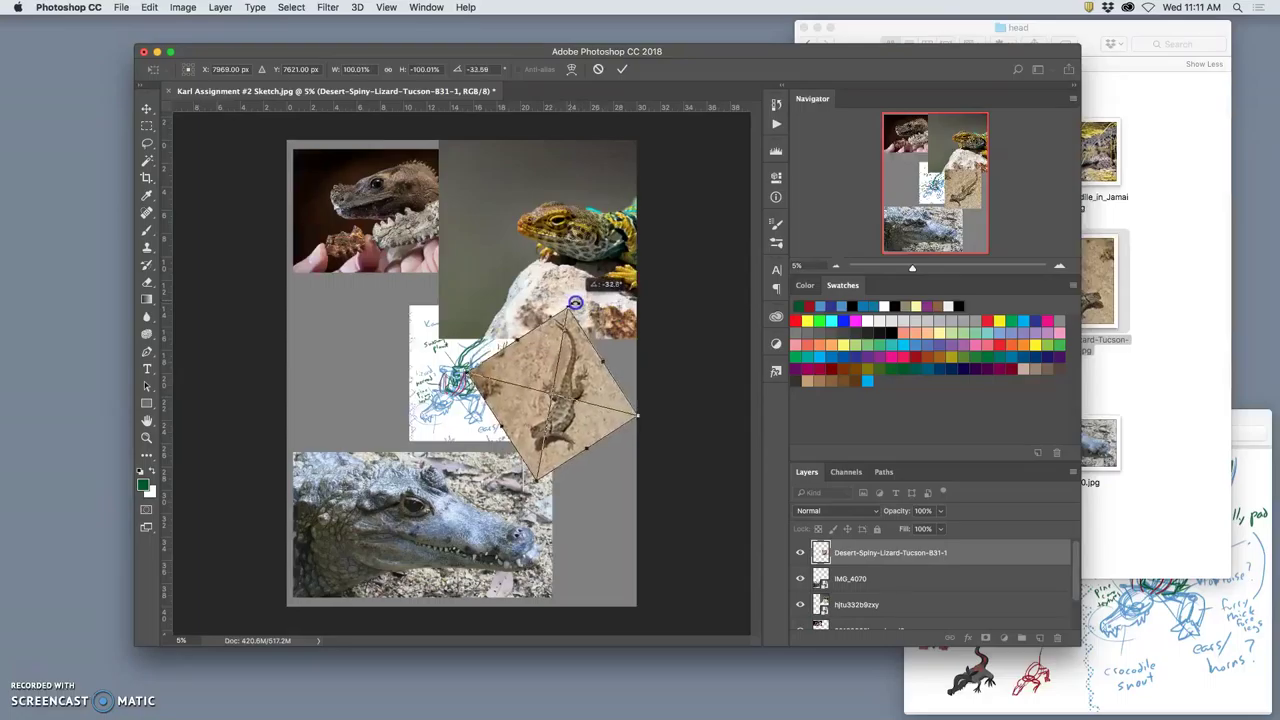
pyautogui.moveTo(573, 347)
pyautogui.mouseDown()
pyautogui.moveTo(472, 340)
pyautogui.moveTo(462, 364)
pyautogui.moveTo(556, 376)
pyautogui.mouseUp()
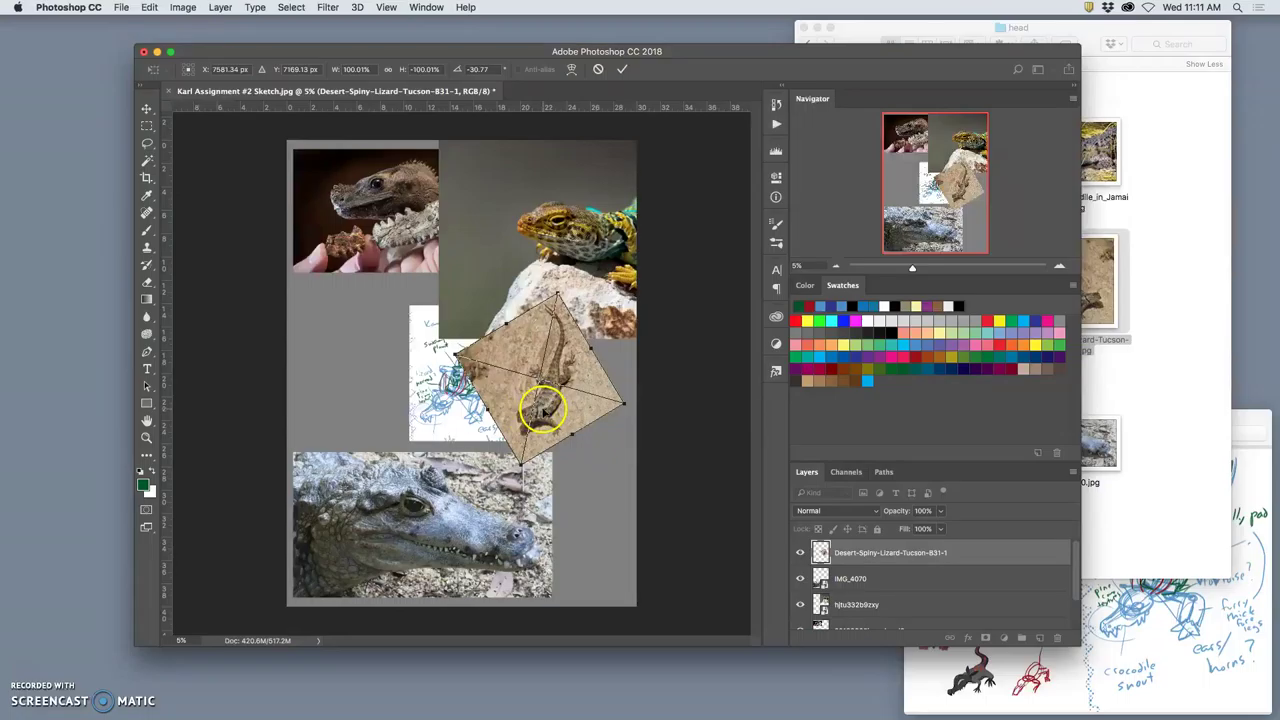
pyautogui.moveTo(543, 408)
pyautogui.mouseDown()
pyautogui.moveTo(510, 398)
pyautogui.moveTo(563, 410)
pyautogui.mouseUp()
pyautogui.press('Escape')
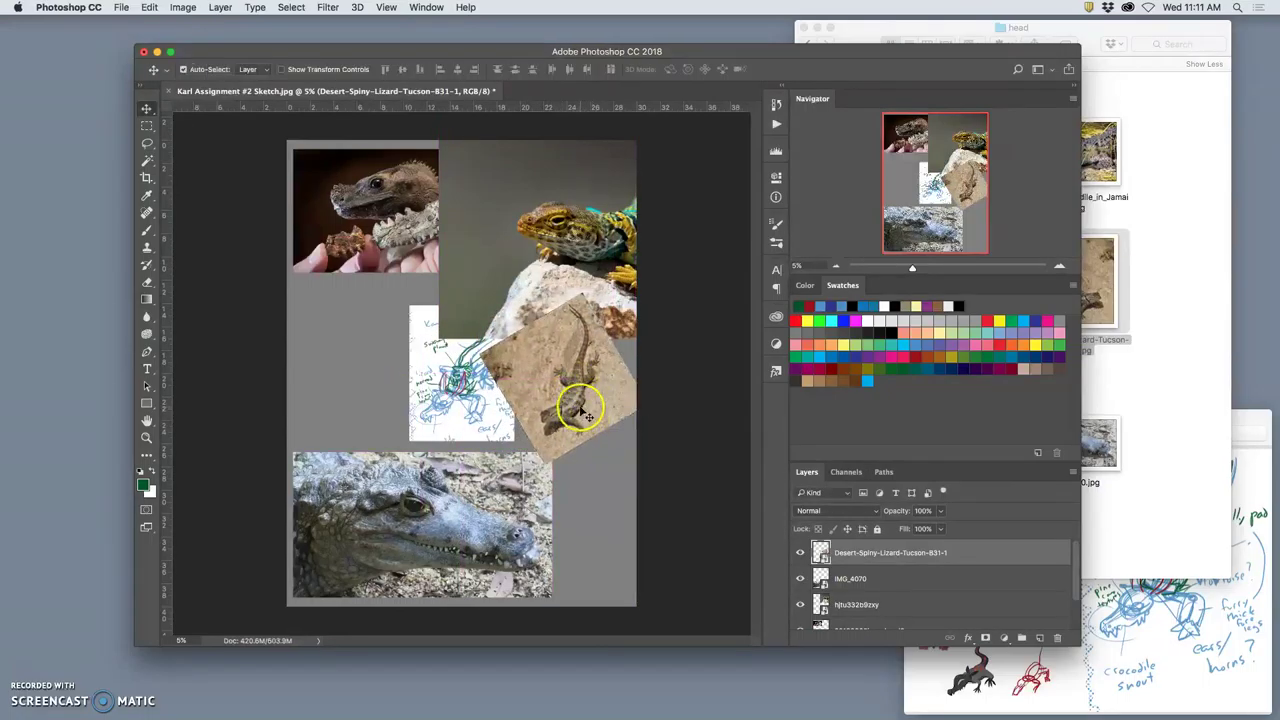
# Drop AmericanAlligator.jpg onto the canvas, flip it horizontally and scale it down small
pyautogui.click(1163, 341)
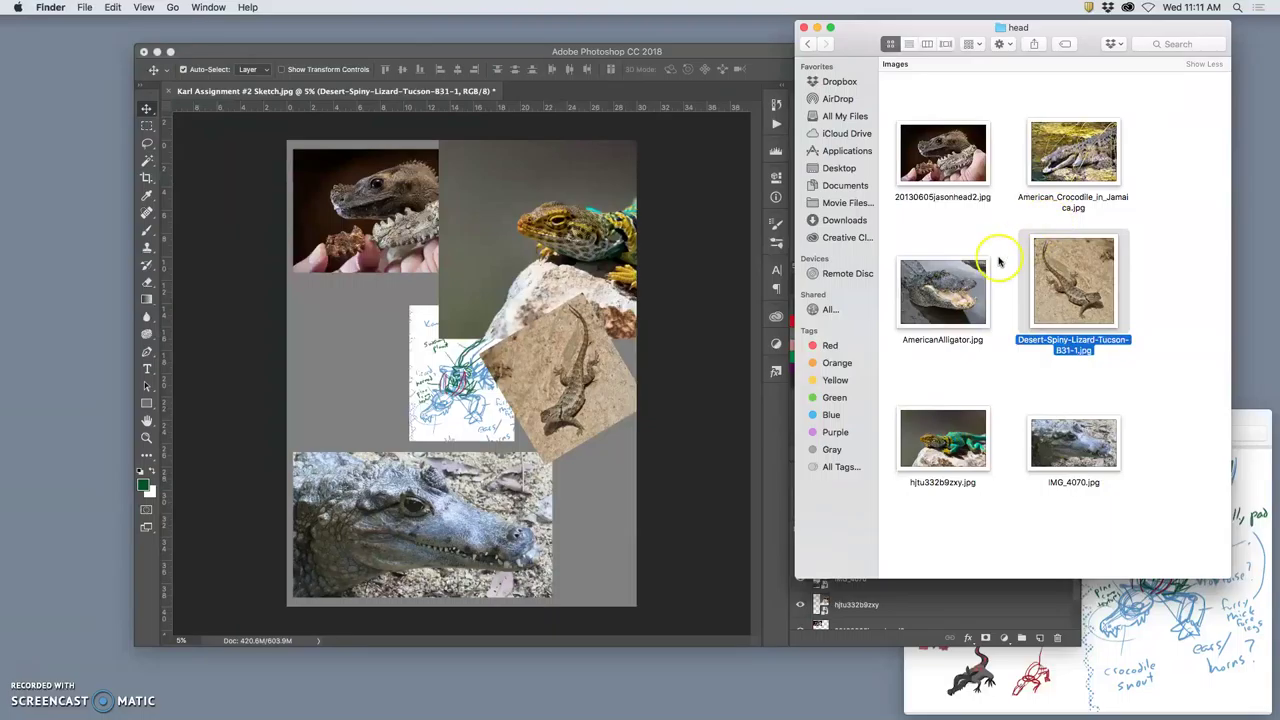
pyautogui.click(950, 294)
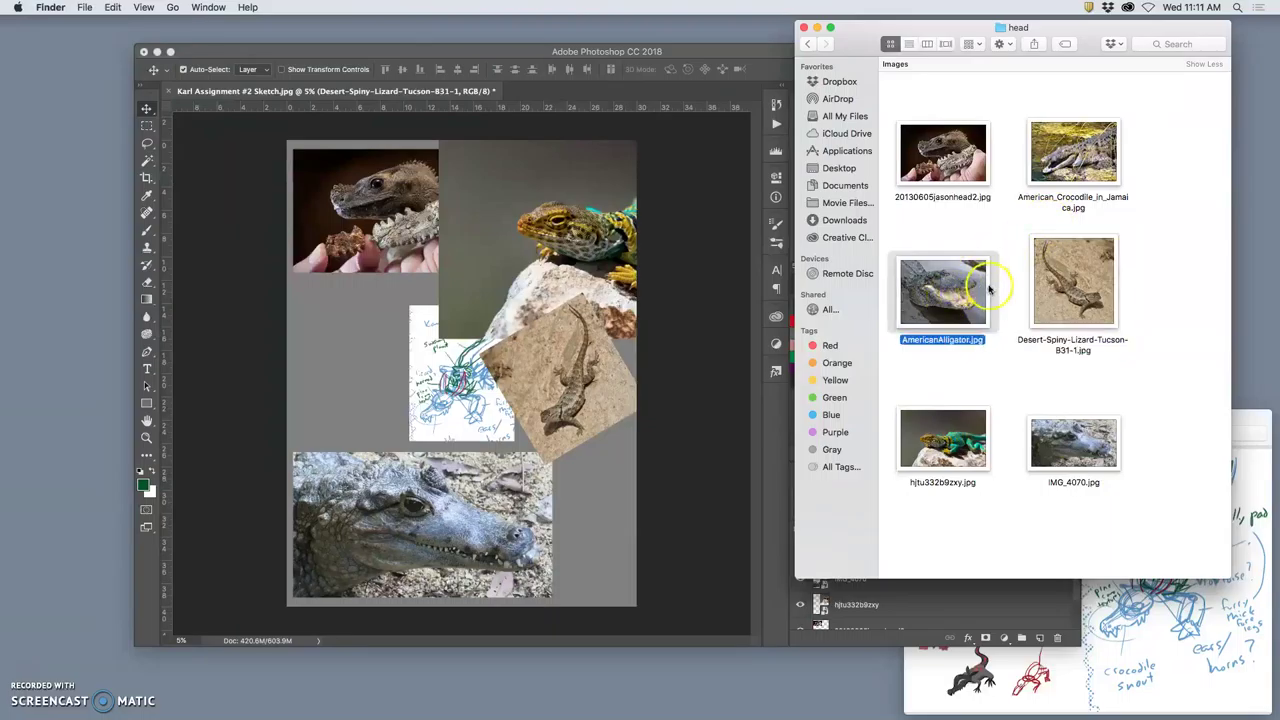
pyautogui.moveTo(984, 289); pyautogui.dragTo(436, 338)
pyautogui.rightClick(504, 345)
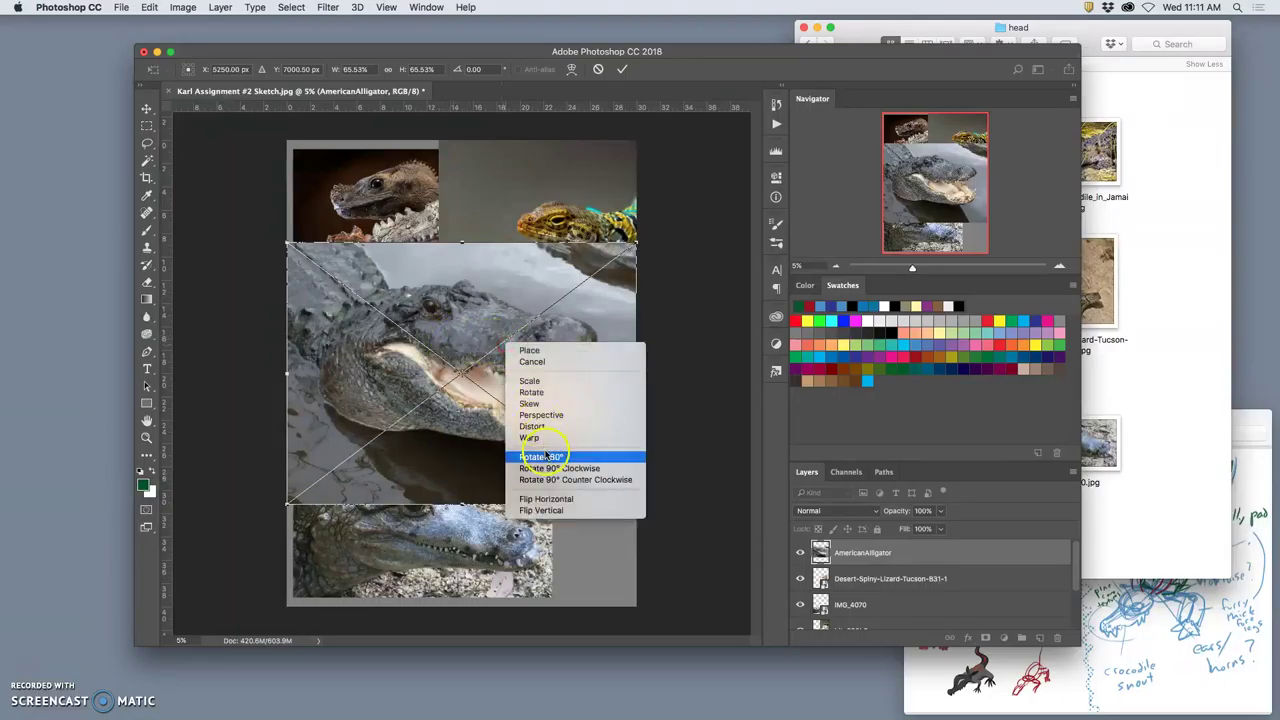
pyautogui.click(560, 499)
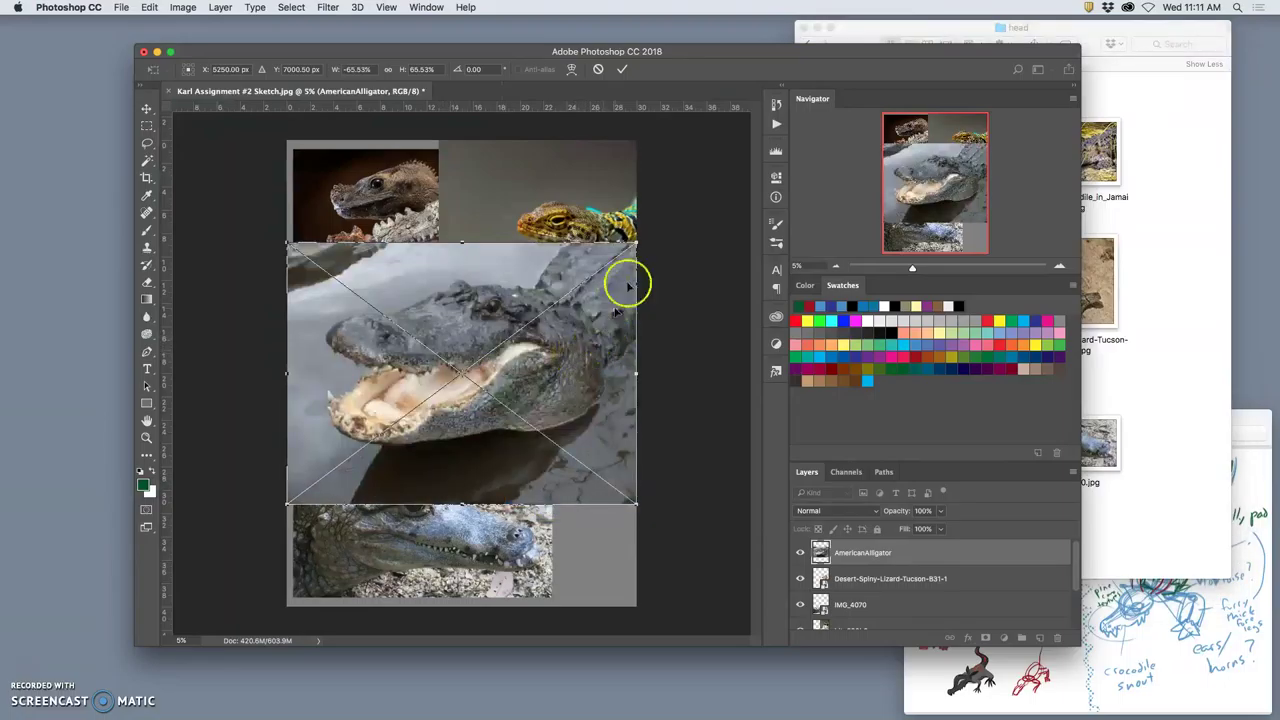
pyautogui.moveTo(634, 243); pyautogui.dragTo(364, 345)
# Shrink the collared lizard photo to about 20% and move it above the sketch
pyautogui.click(428, 326)
pyautogui.click(491, 234)
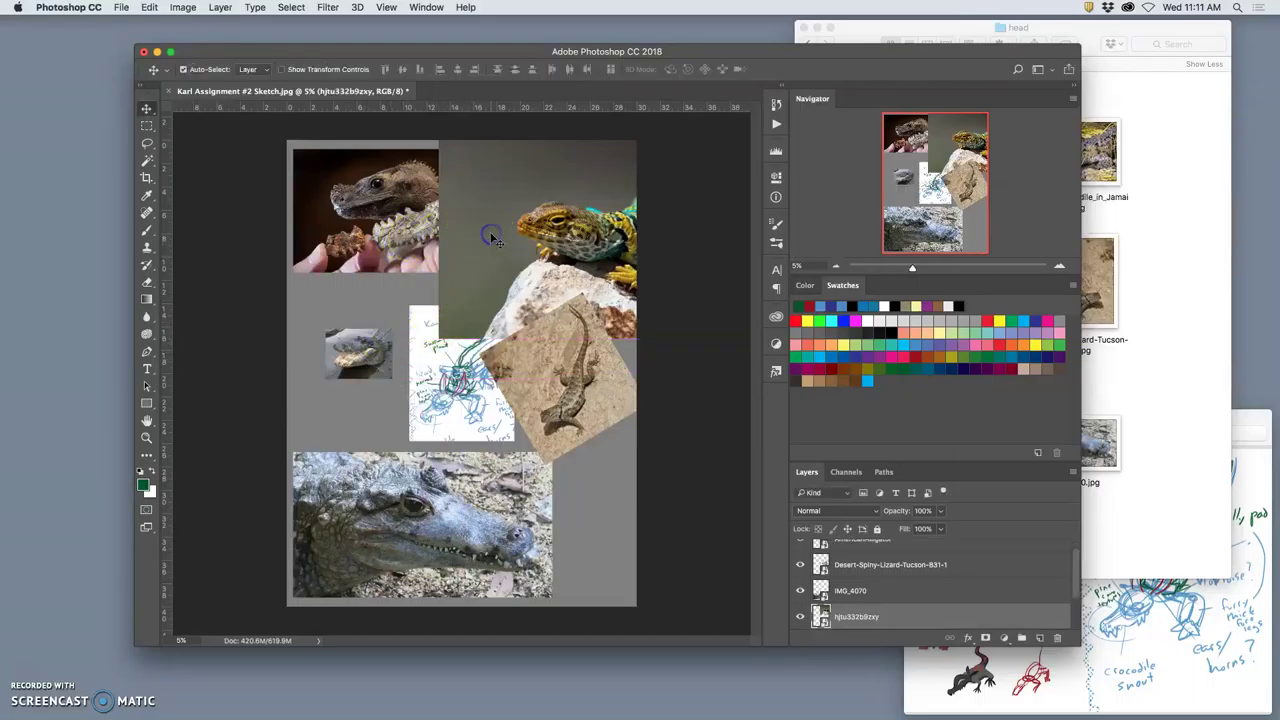
pyautogui.click(535, 228)
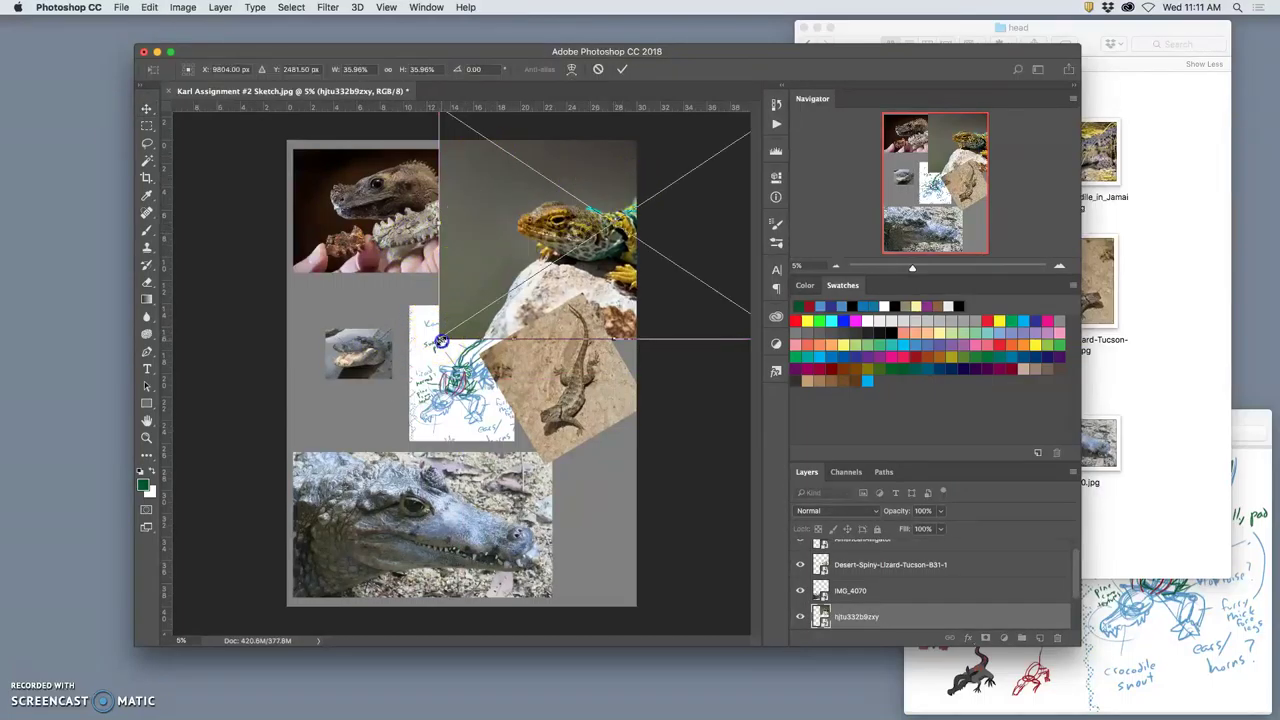
pyautogui.moveTo(441, 341); pyautogui.dragTo(479, 288)
pyautogui.moveTo(617, 252); pyautogui.dragTo(525, 280)
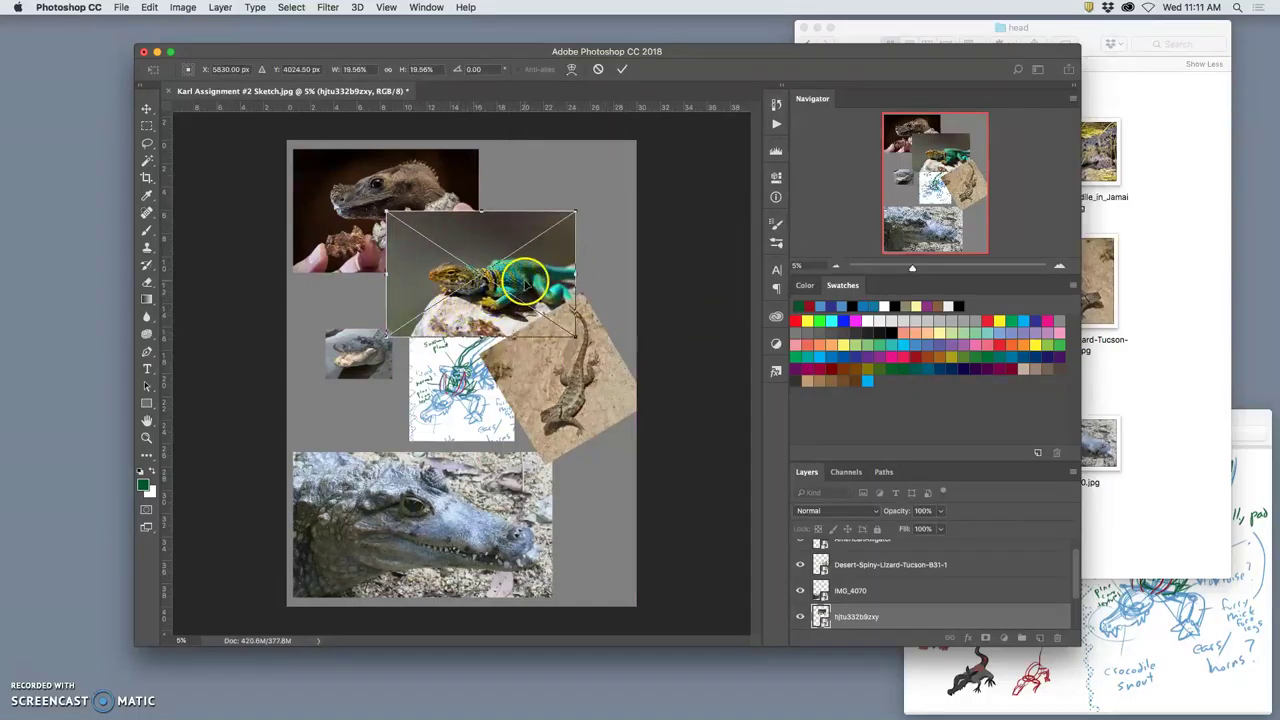
pyautogui.press('Return')
# Scale the top-left reptile photo down to about 46%
pyautogui.click(345, 209)
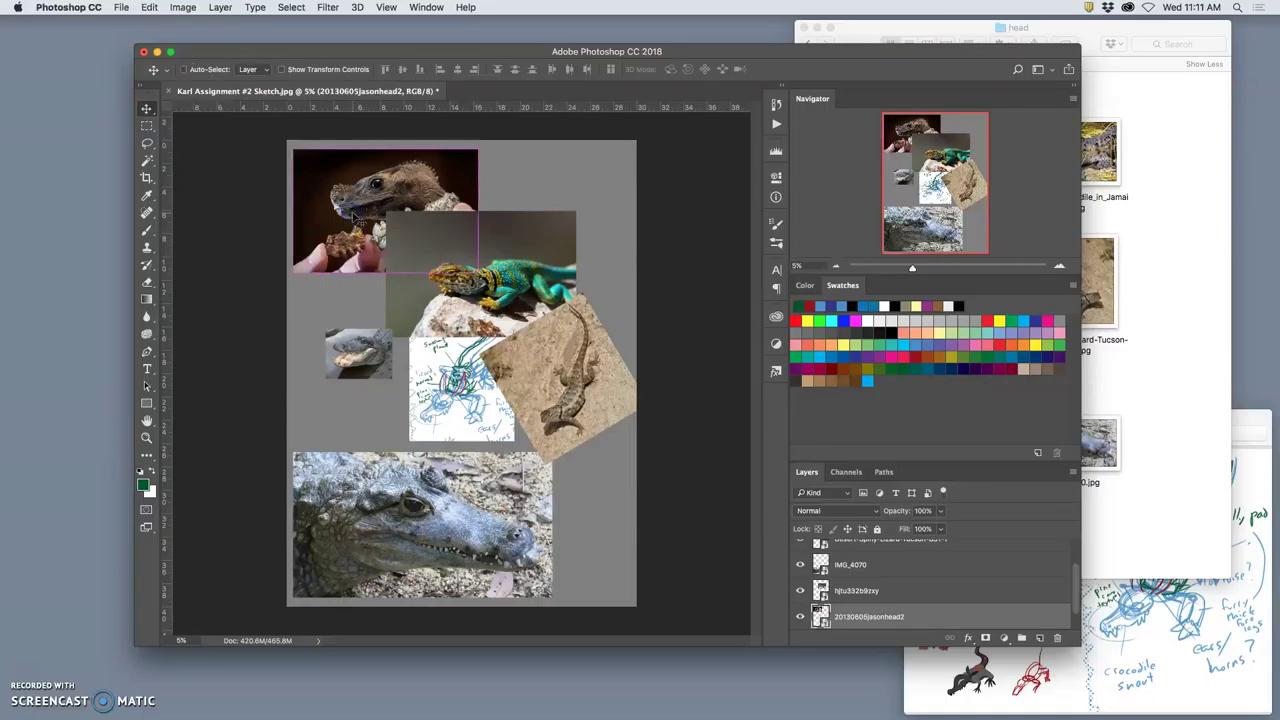
pyautogui.press('super+t')
pyautogui.moveTo(481, 273); pyautogui.dragTo(336, 211)
pyautogui.press('Return')
# Flip the crocodile photo horizontally and tilt it about 14 degrees
pyautogui.click(444, 498)
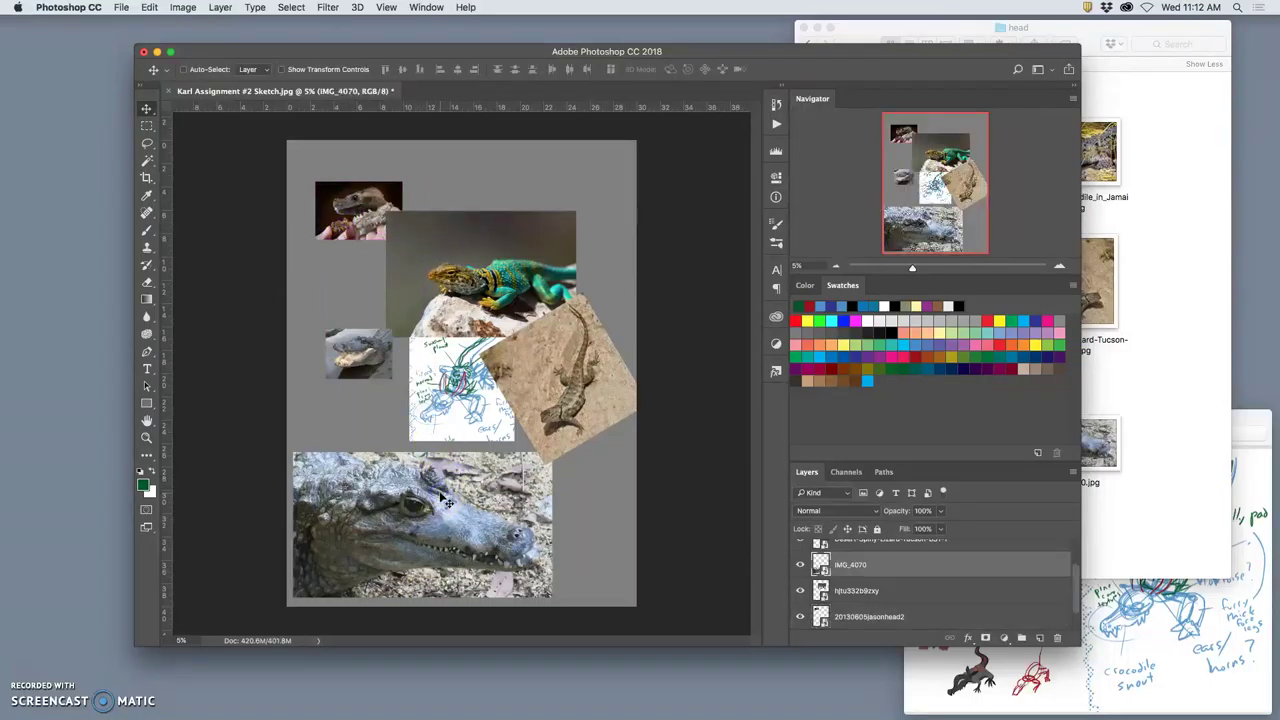
pyautogui.hotkey('ctrl', 't')
pyautogui.rightClick(444, 498)
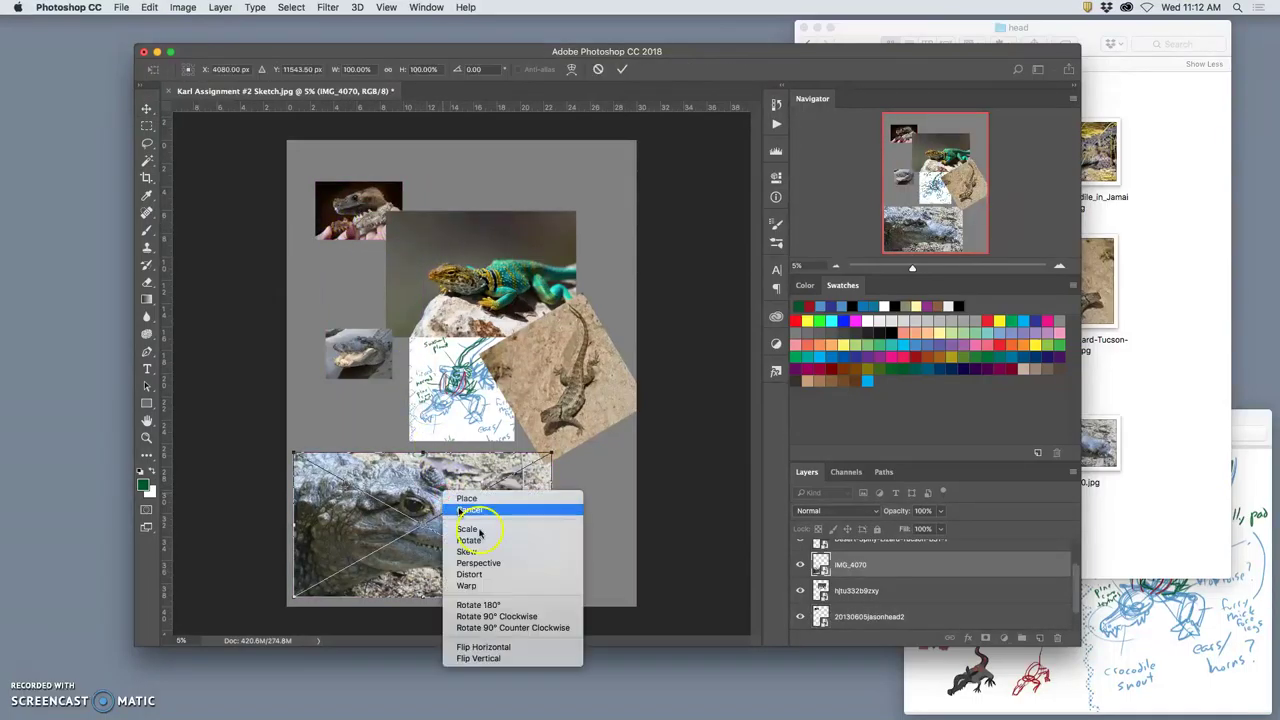
pyautogui.click(502, 647)
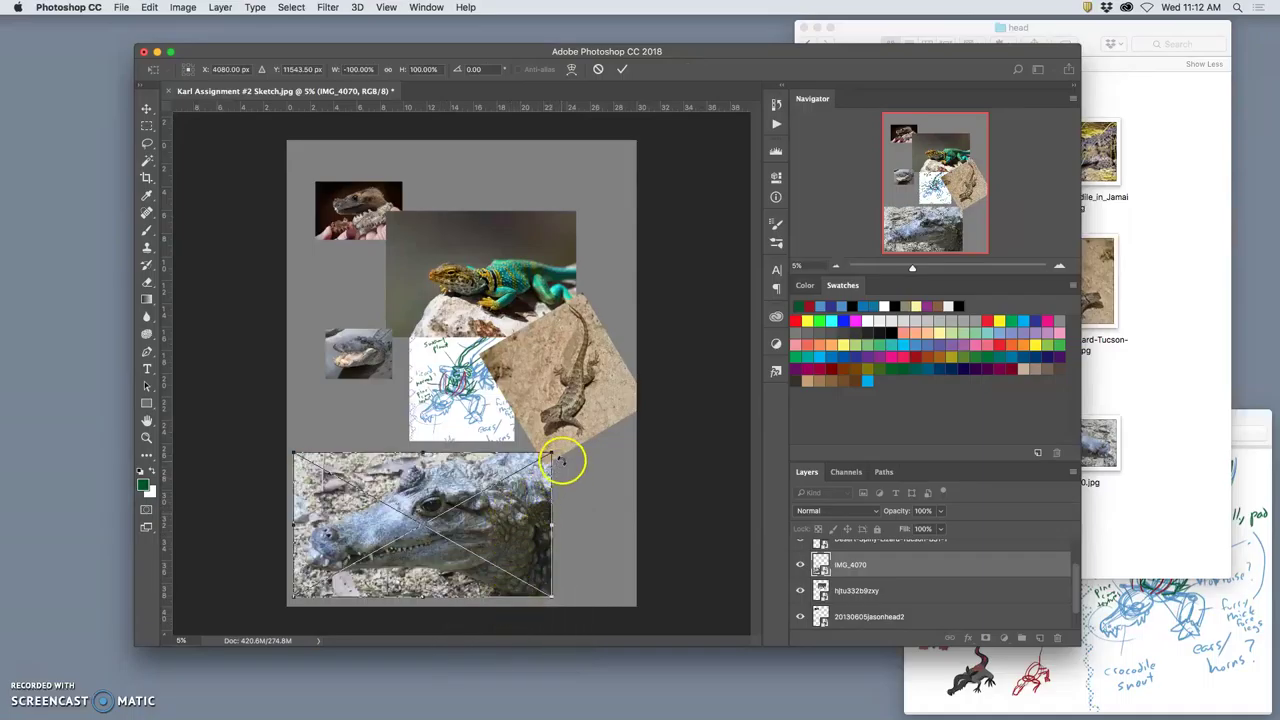
pyautogui.moveTo(562, 460); pyautogui.dragTo(572, 405)
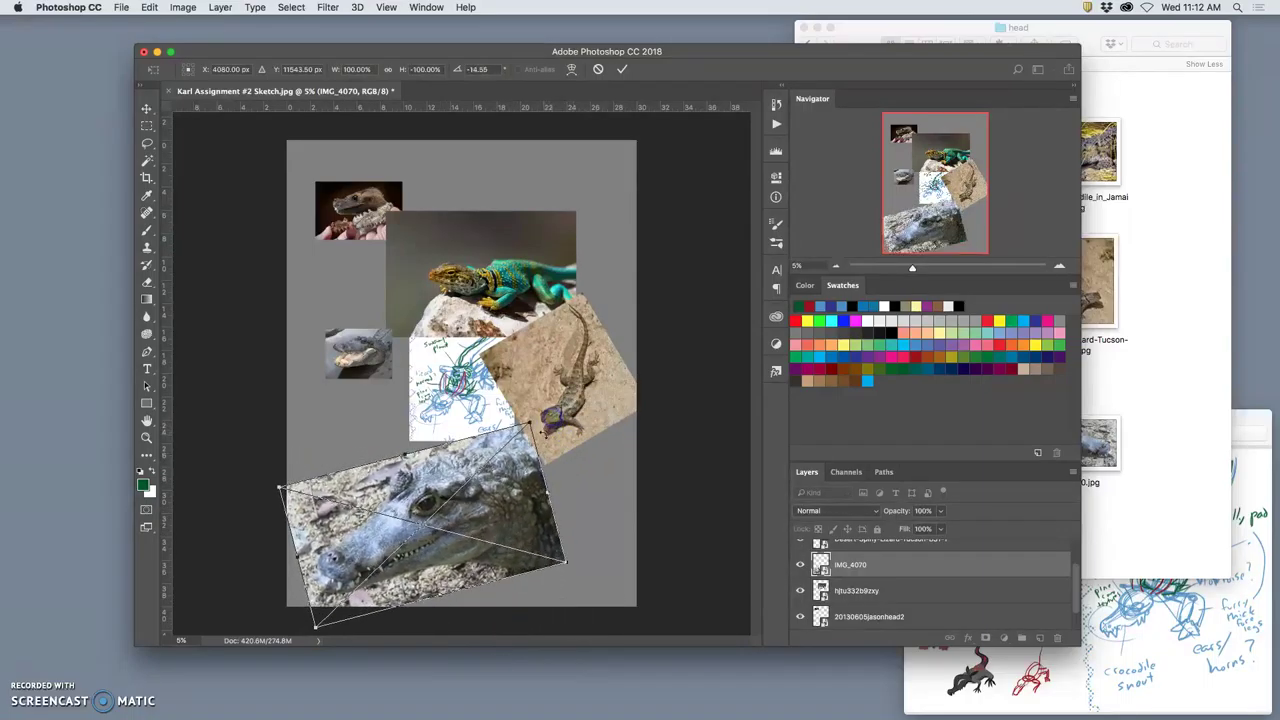
pyautogui.press('Return')
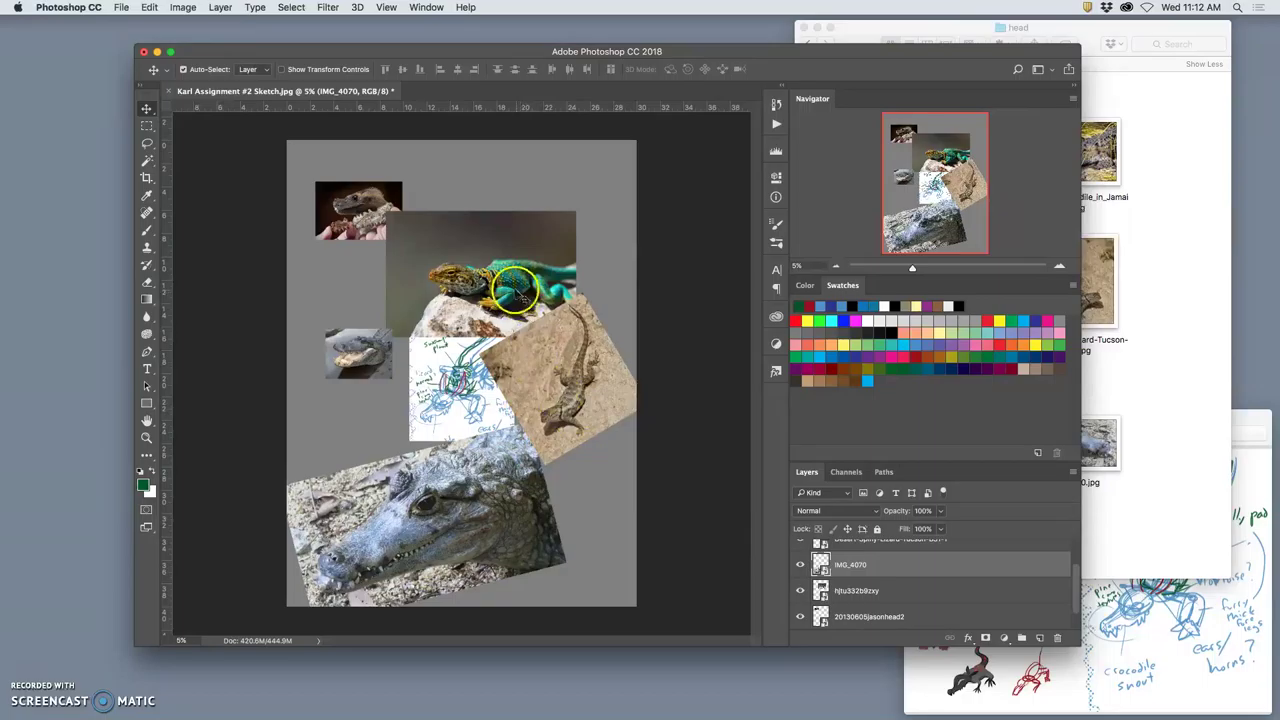
# Rotate the collared-lizard photo to about -24.39° and shift it up and right
pyautogui.click(511, 283)
pyautogui.press('super+t')
pyautogui.moveTo(569, 229); pyautogui.dragTo(548, 165)
pyautogui.moveTo(514, 268); pyautogui.dragTo(543, 218)
pyautogui.doubleClick(515, 318)
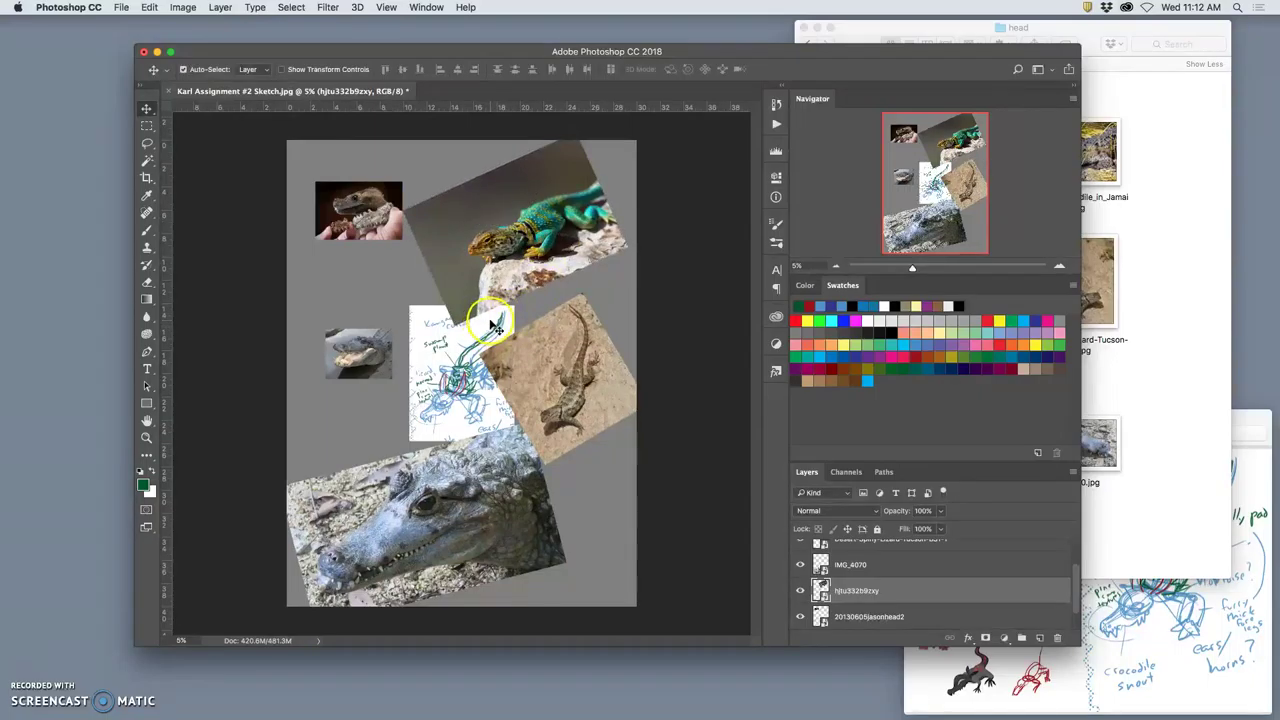
# Zoom in on the crocodile photo, select its IMG_4070 layer and pick the Lasso tool
pyautogui.press('super+equal')
pyautogui.press('super+equal')
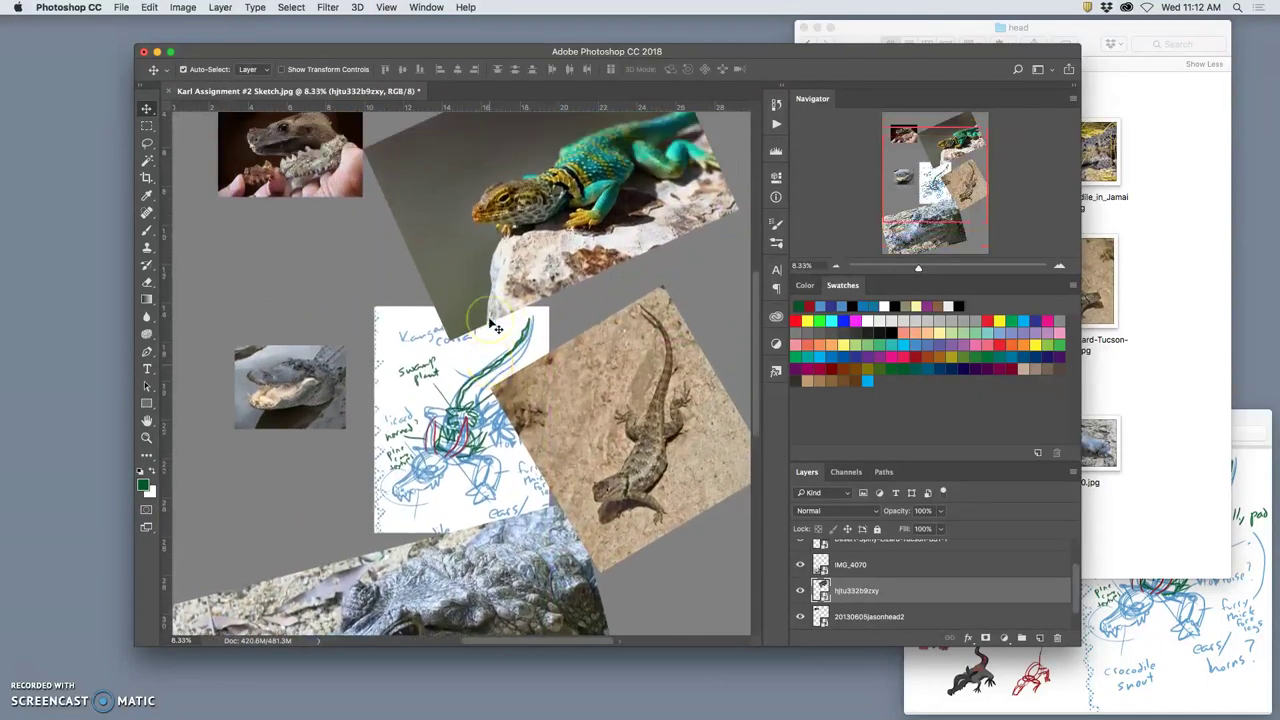
pyautogui.scroll(3, 490, 325)
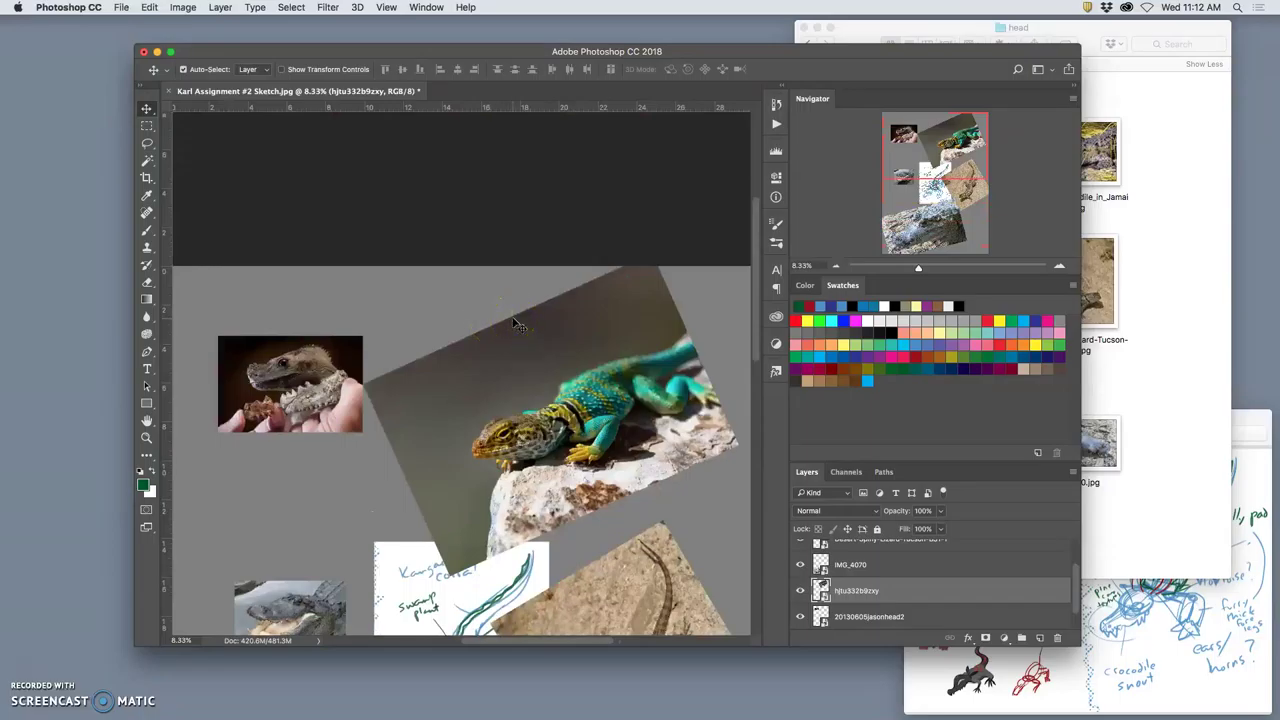
pyautogui.scroll(-8, 533, 318)
pyautogui.scroll(6, 537, 322)
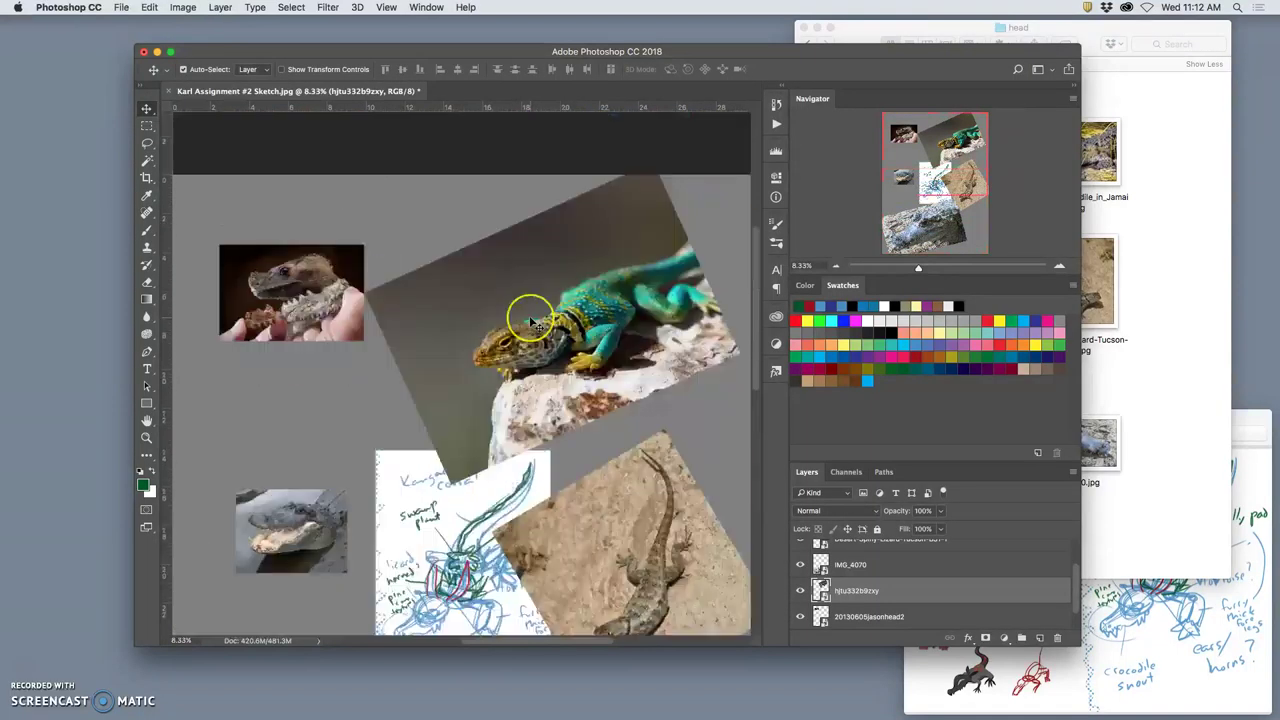
pyautogui.scroll(-3, 535, 322)
pyautogui.hscroll(-3, 533, 322)
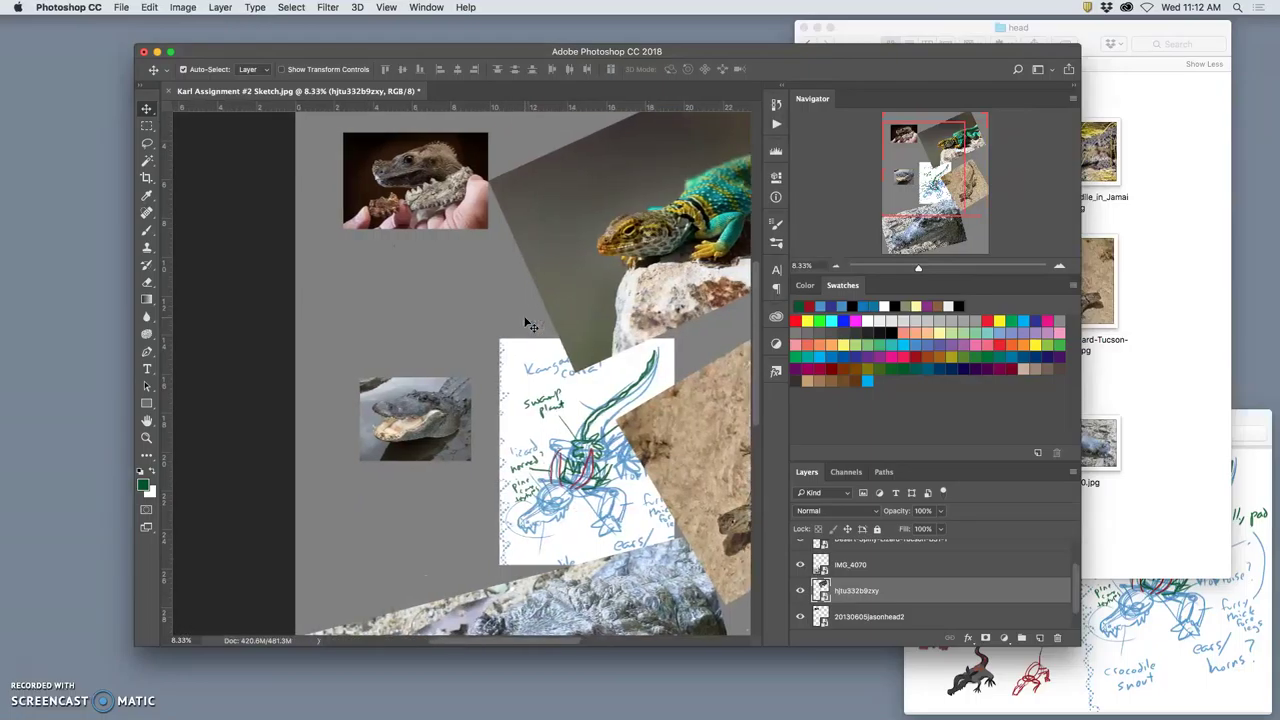
pyautogui.scroll(-4, 530, 325)
pyautogui.hscroll(2, 530, 325)
pyautogui.scroll(-5, 530, 325)
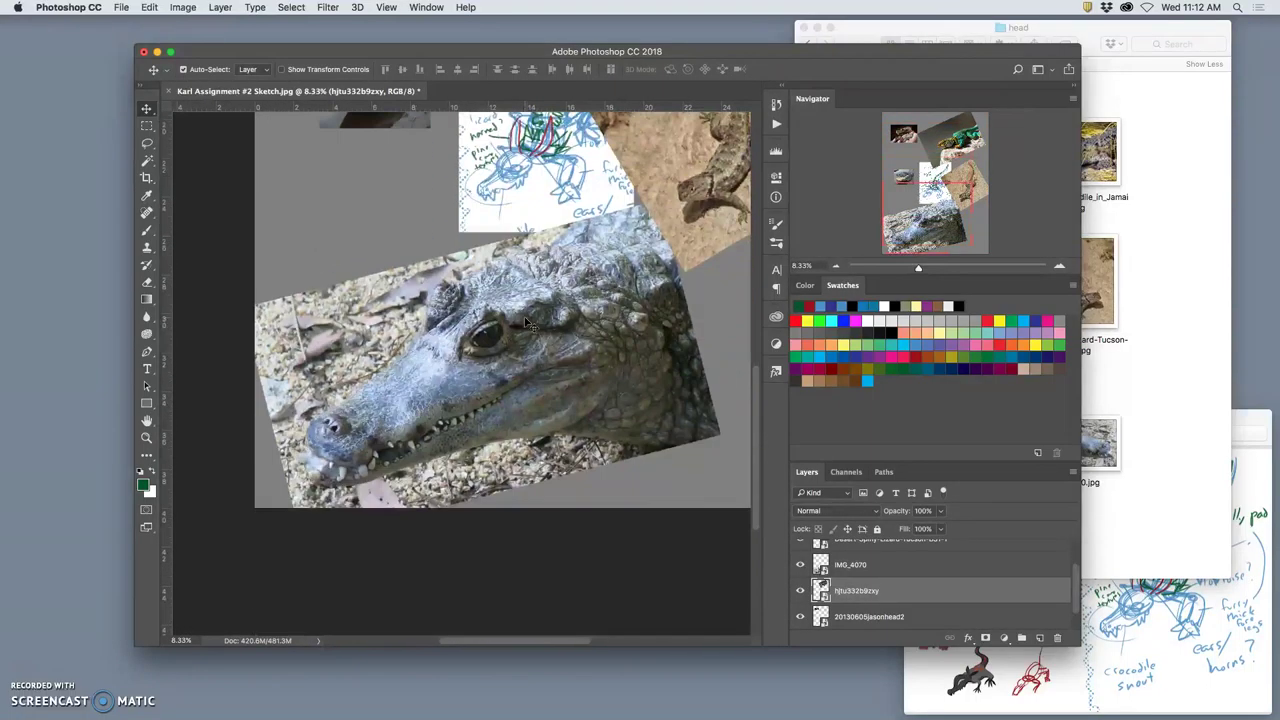
pyautogui.hscroll(2, 530, 323)
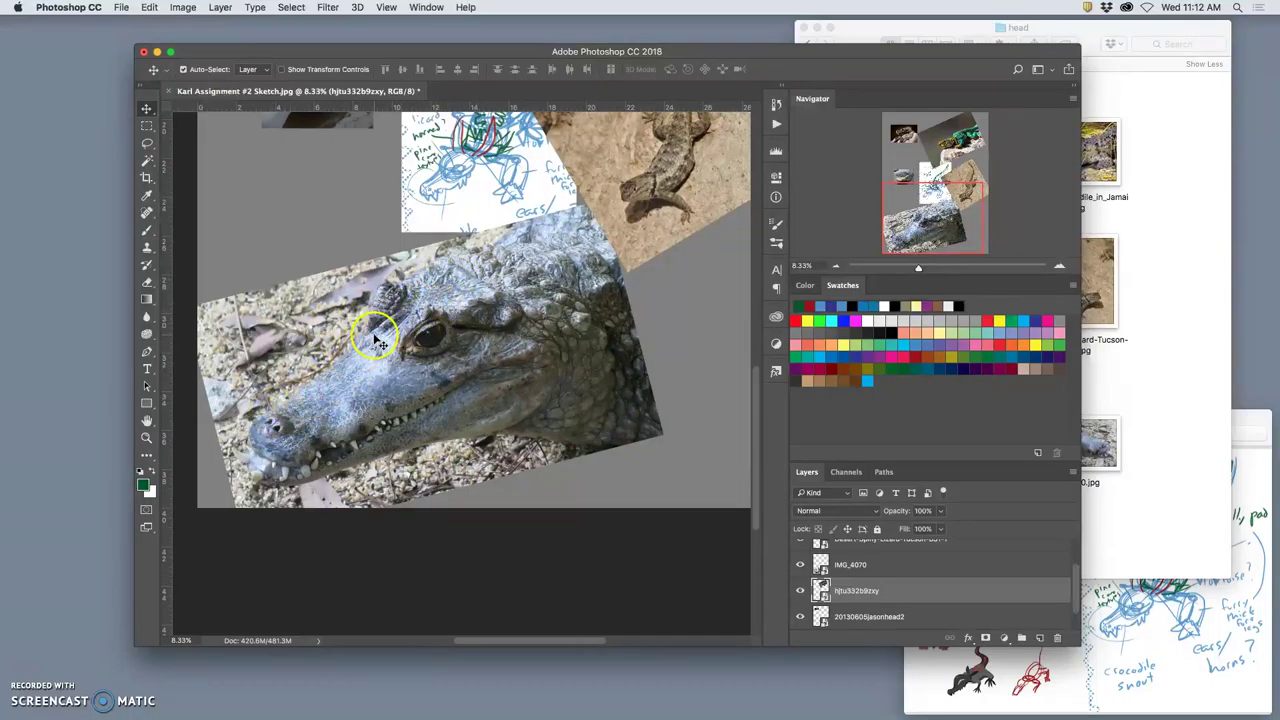
pyautogui.click(147, 143)
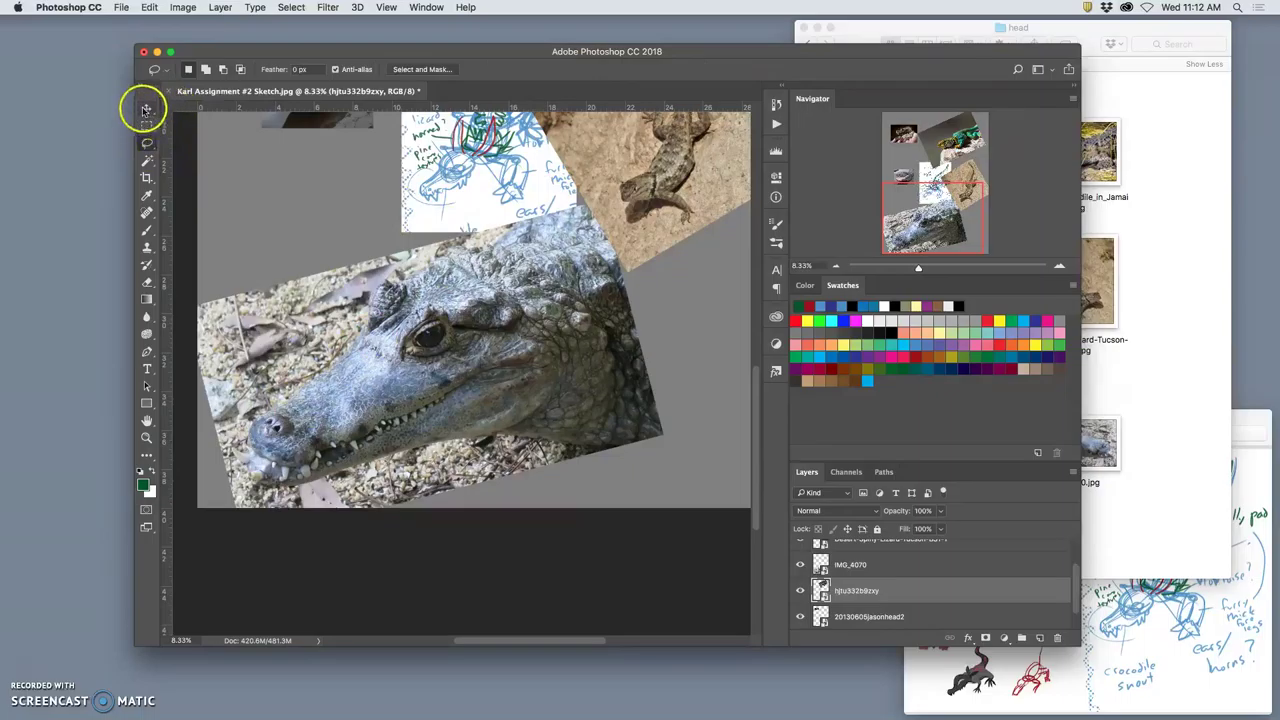
pyautogui.click(146, 108)
pyautogui.click(498, 307)
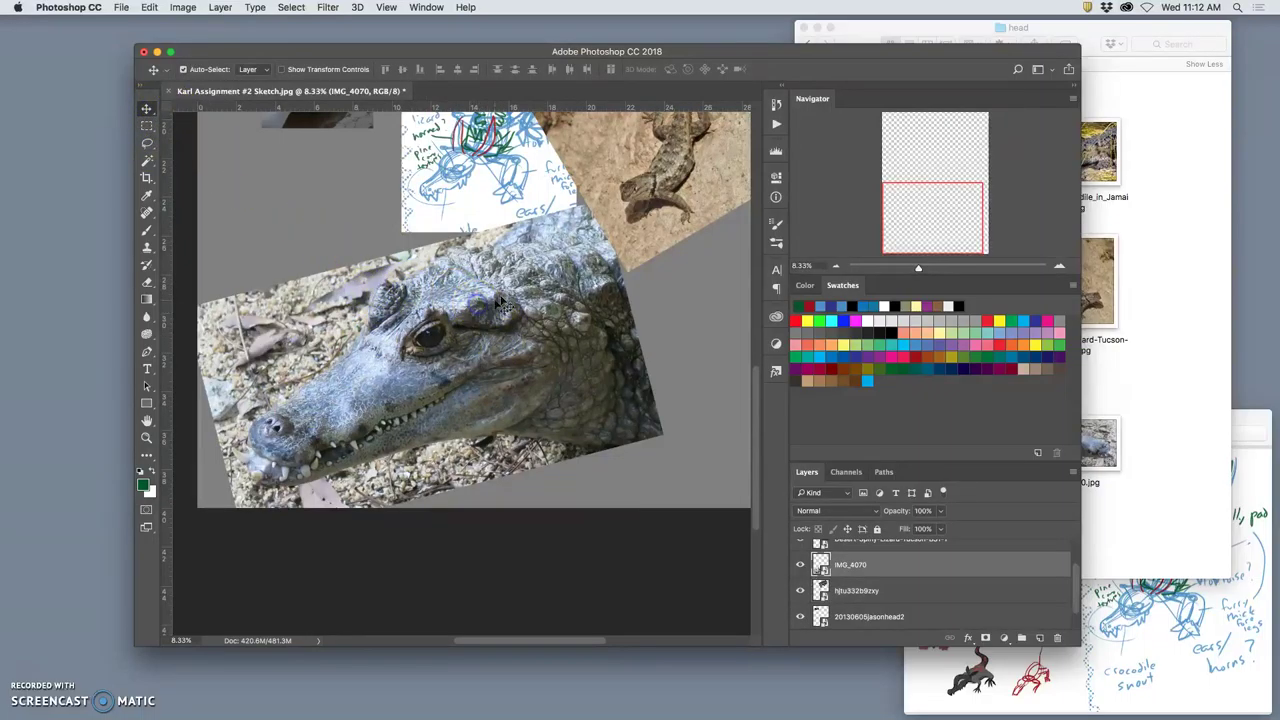
pyautogui.click(147, 142)
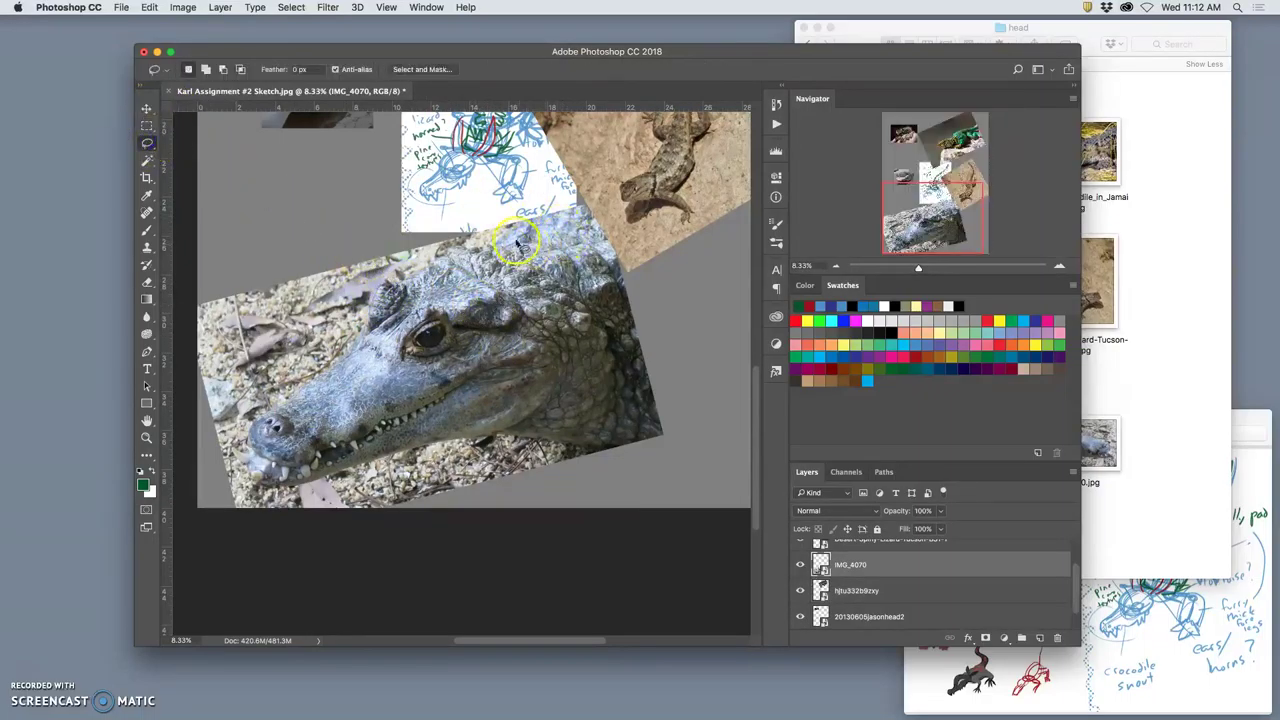
# Lasso around the crocodile's head, snout and lower jaw, redoing the first attempt
pyautogui.moveTo(480, 240); pyautogui.dragTo(443, 249)
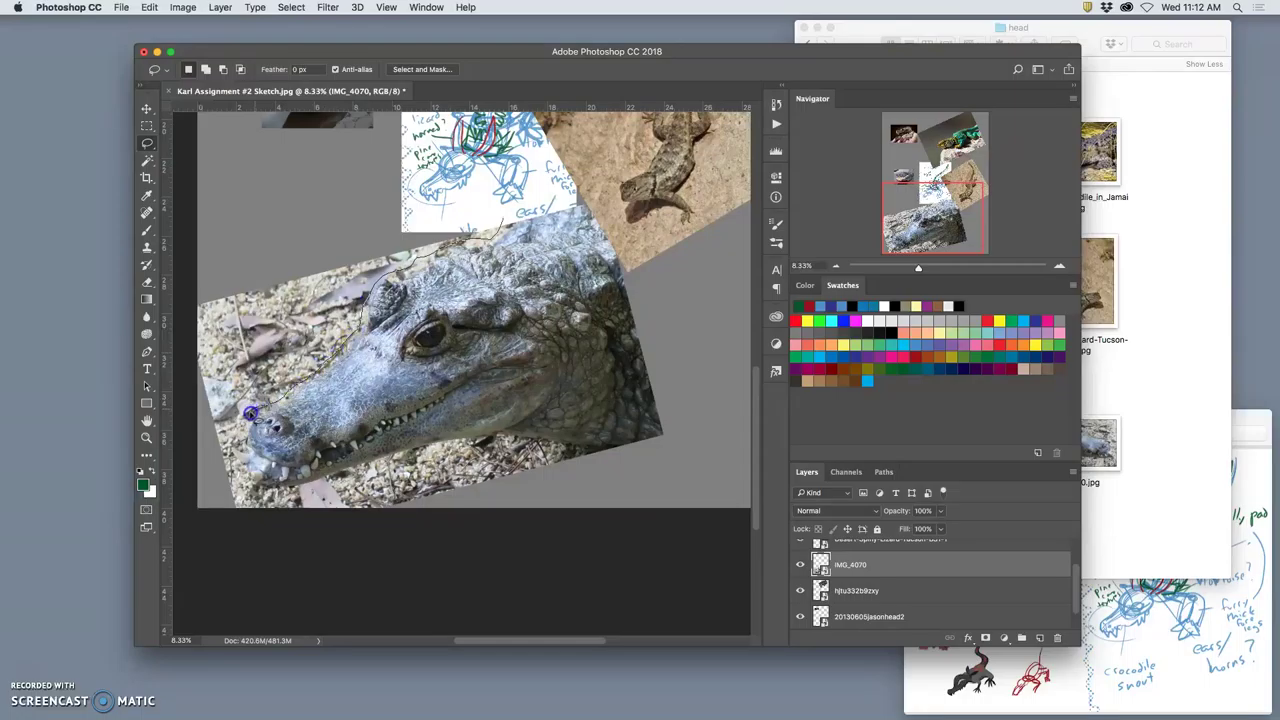
pyautogui.moveTo(243, 434); pyautogui.dragTo(248, 428)
pyautogui.press('cmd+z')
pyautogui.click(499, 233)
pyautogui.moveTo(411, 268); pyautogui.dragTo(395, 273)
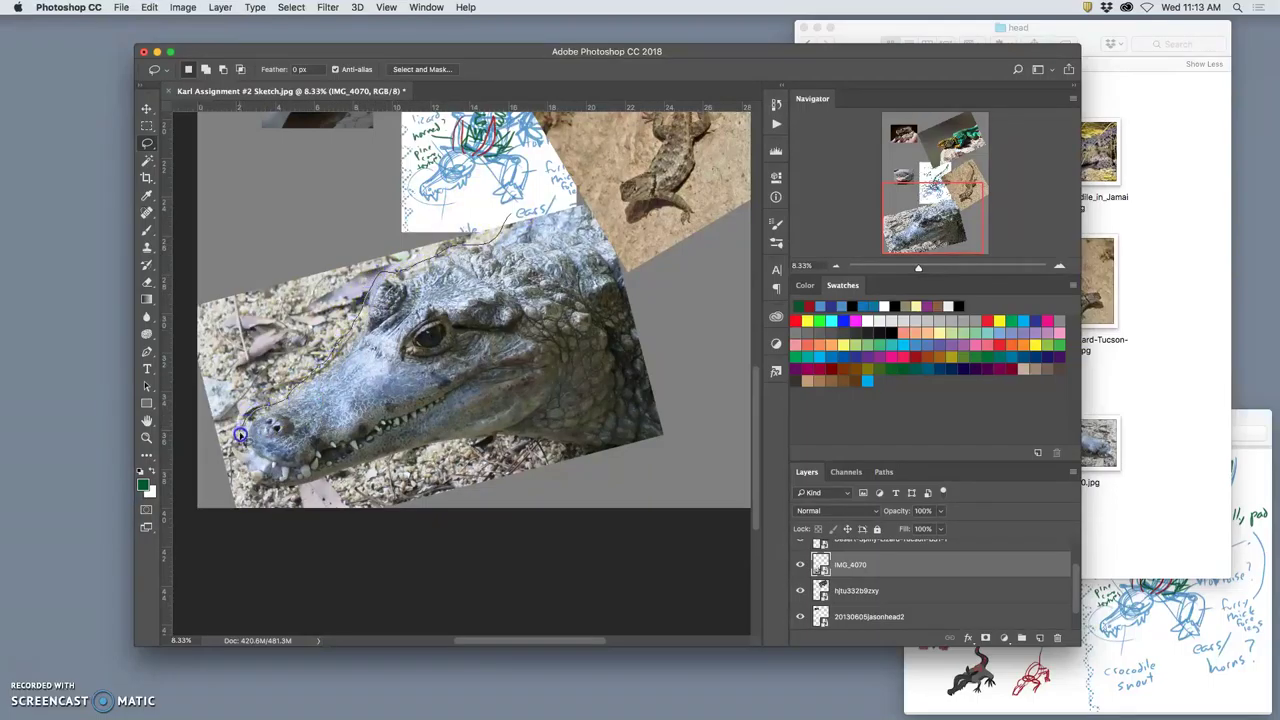
pyautogui.moveTo(229, 442); pyautogui.dragTo(240, 467)
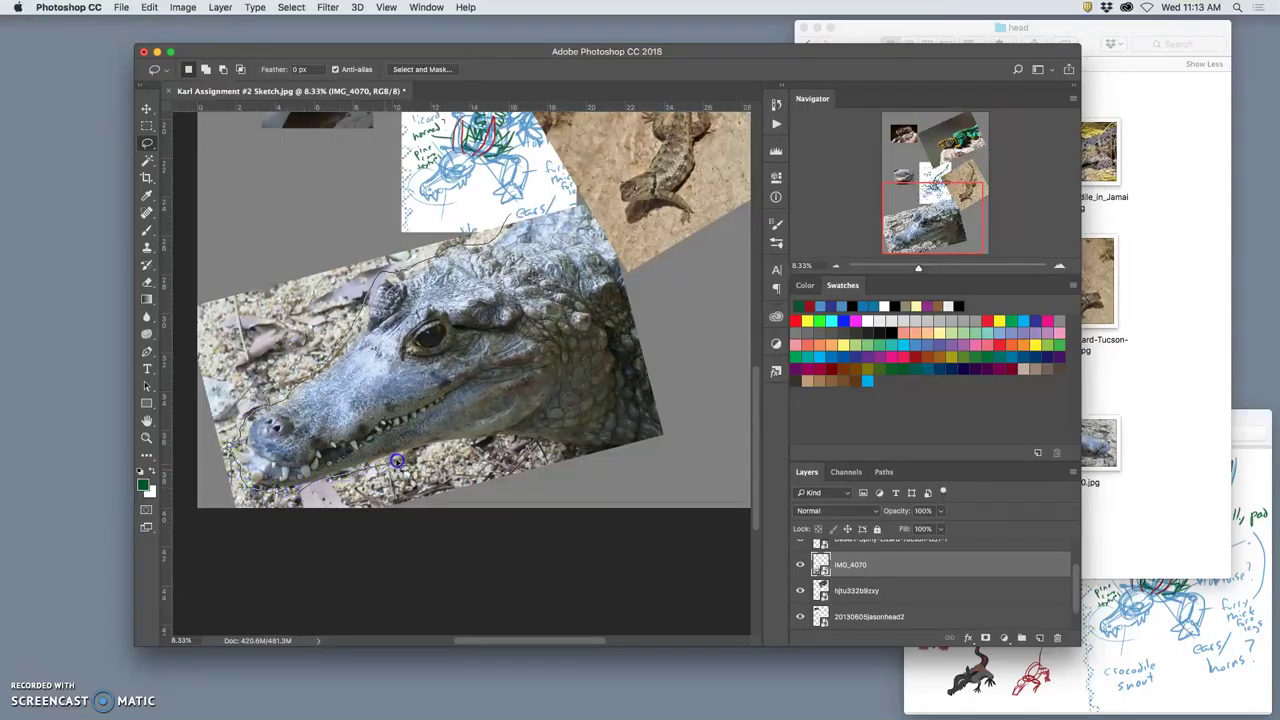
pyautogui.moveTo(559, 452); pyautogui.dragTo(592, 453)
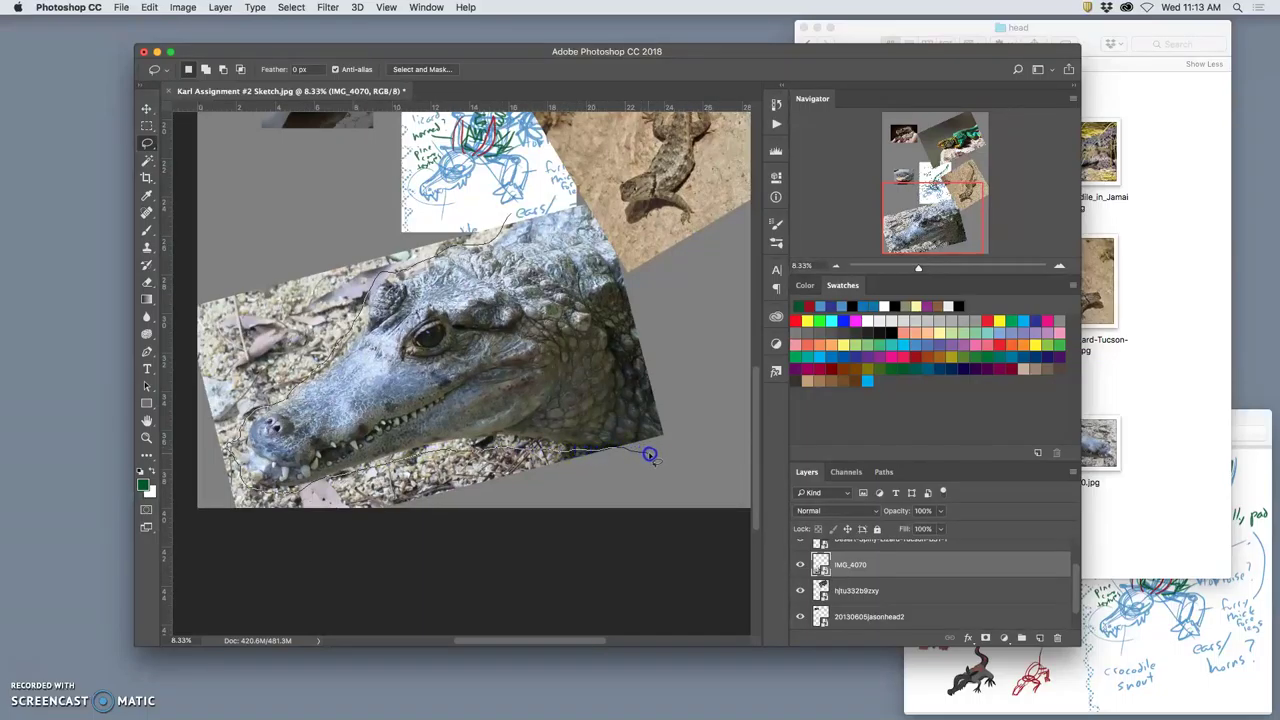
pyautogui.moveTo(703, 366)
pyautogui.mouseDown()
pyautogui.moveTo(616, 183)
pyautogui.moveTo(540, 156)
pyautogui.mouseUp()
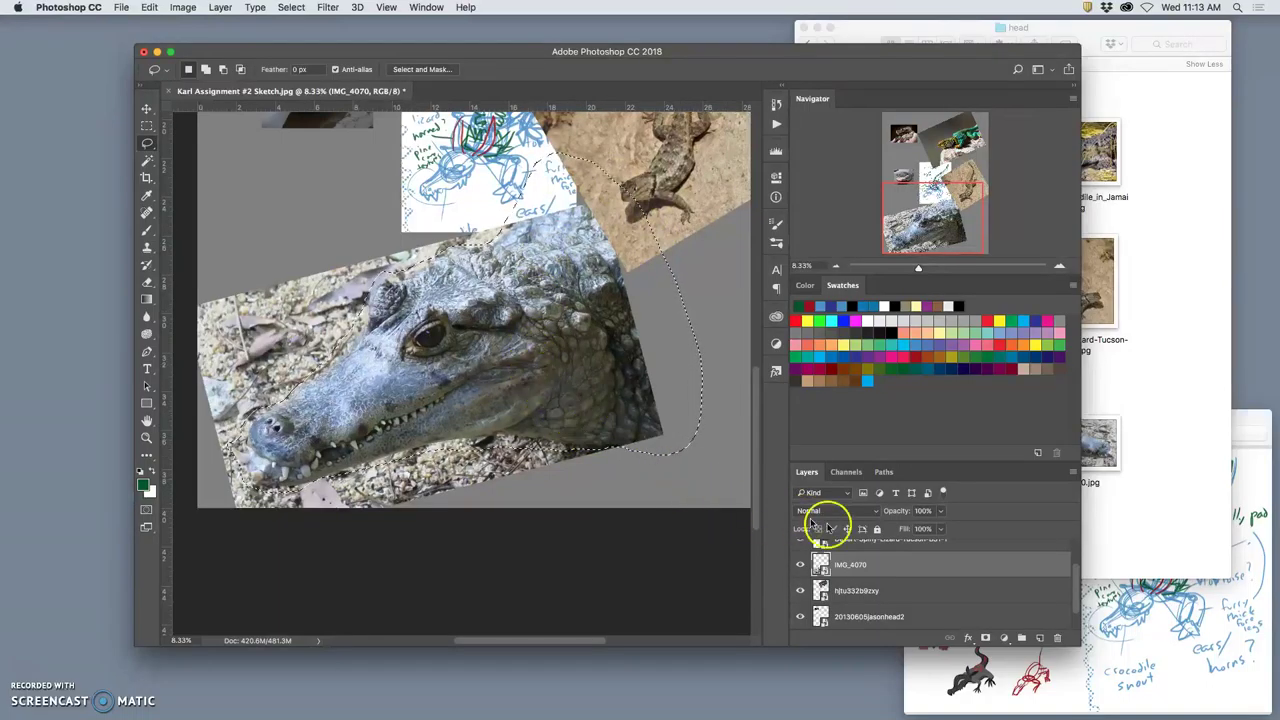
# Copy the crocodile head to Layer 1, hide IMG_4070, and scale the cutout to about 30%
pyautogui.press('super+j')
pyautogui.click(800, 591)
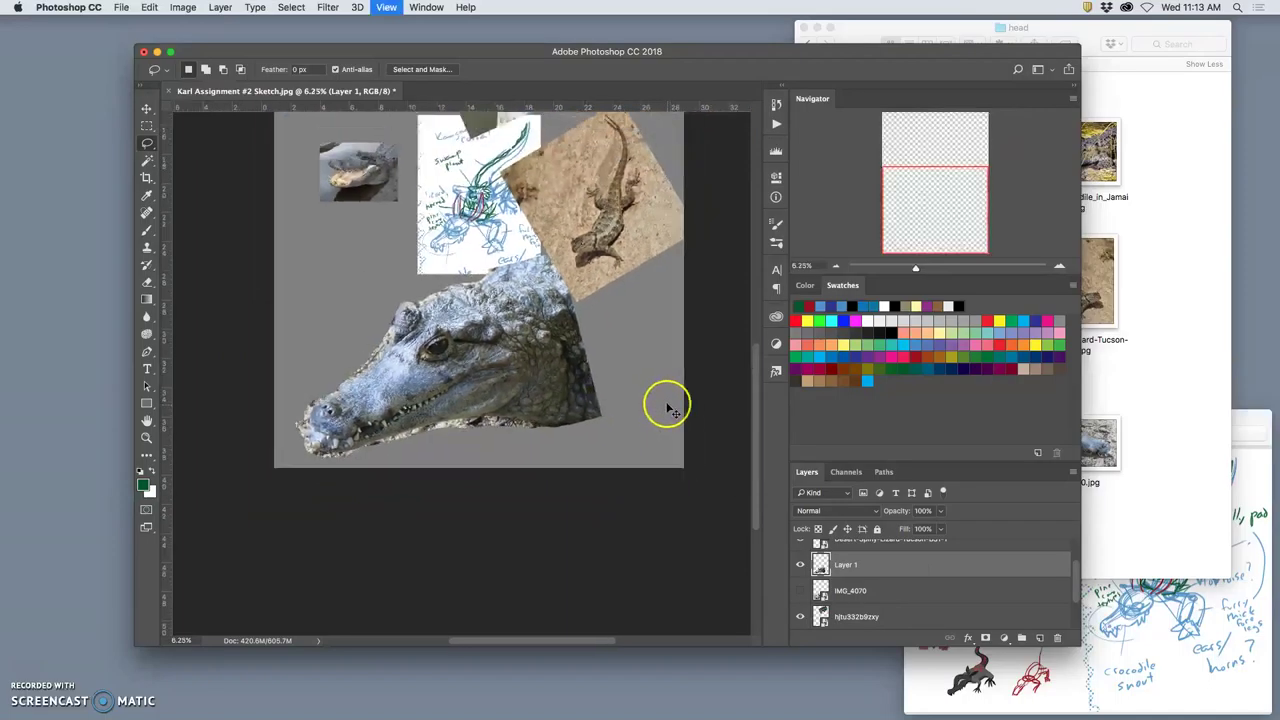
pyautogui.press('super+minus')
pyautogui.press('super+t')
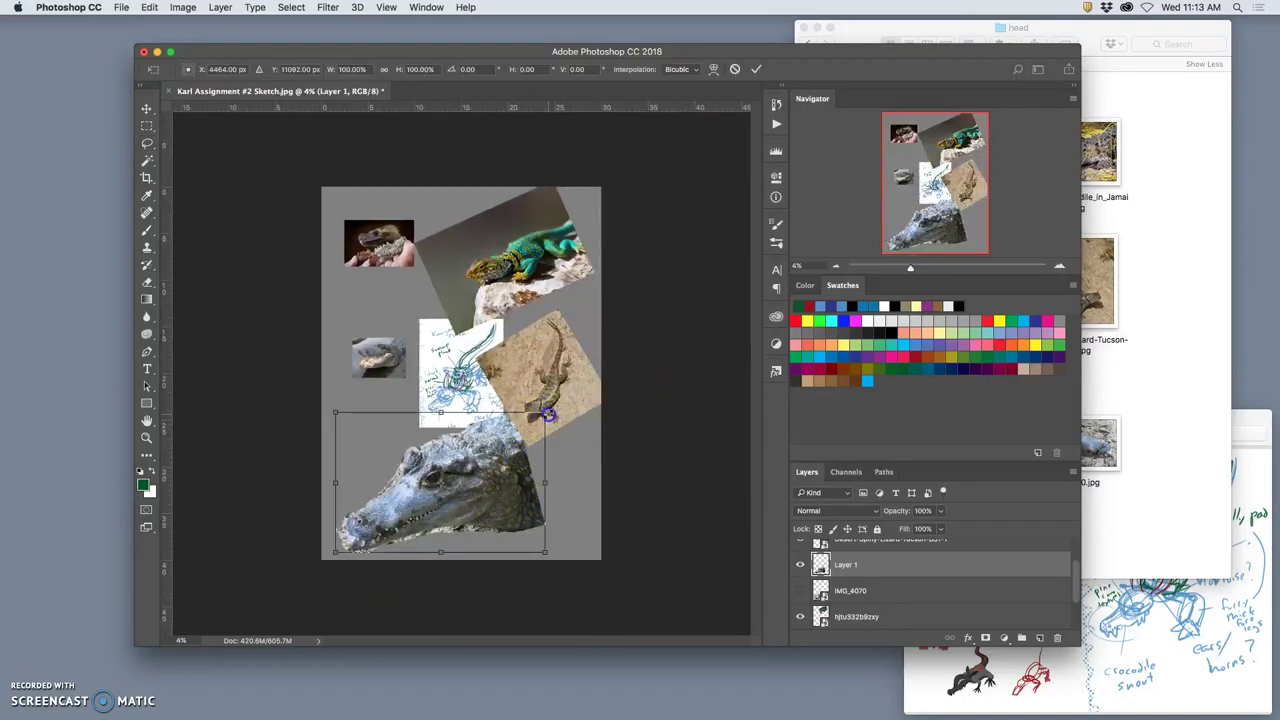
pyautogui.moveTo(545, 413); pyautogui.dragTo(460, 469)
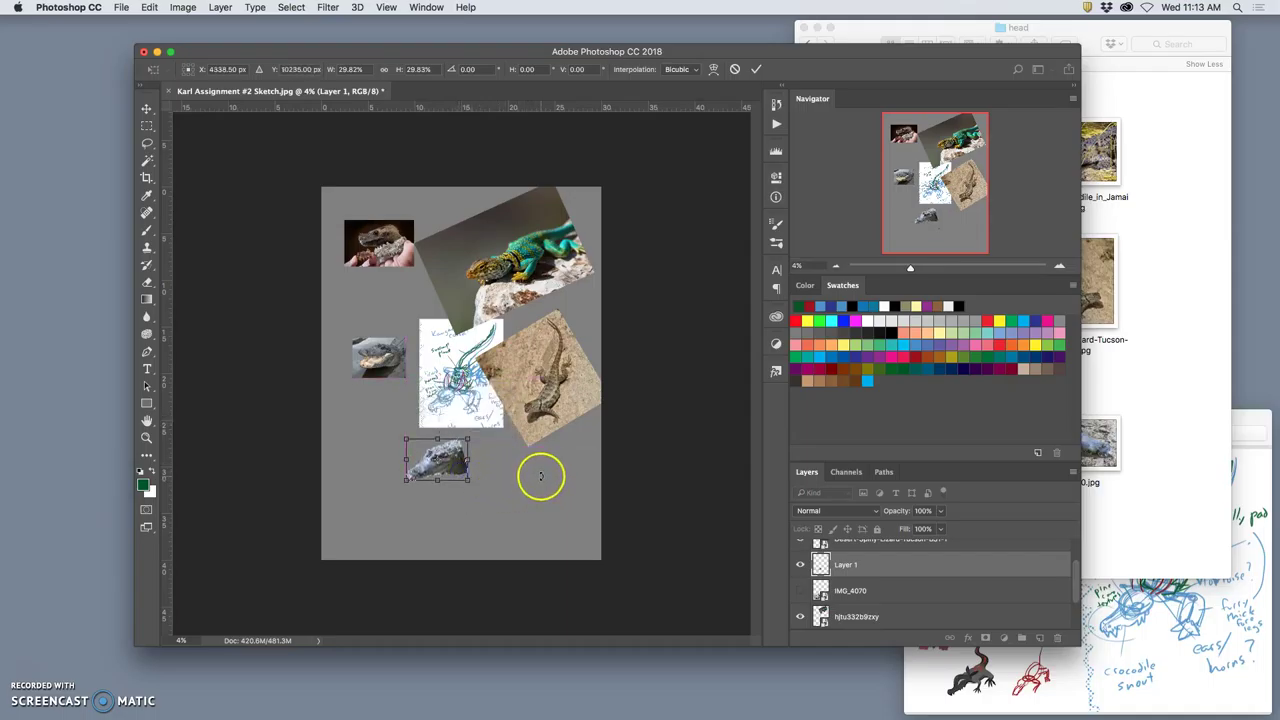
pyautogui.press('Return')
# Zoom in on the desert spiny lizard photo and lasso around its head
pyautogui.press('l')
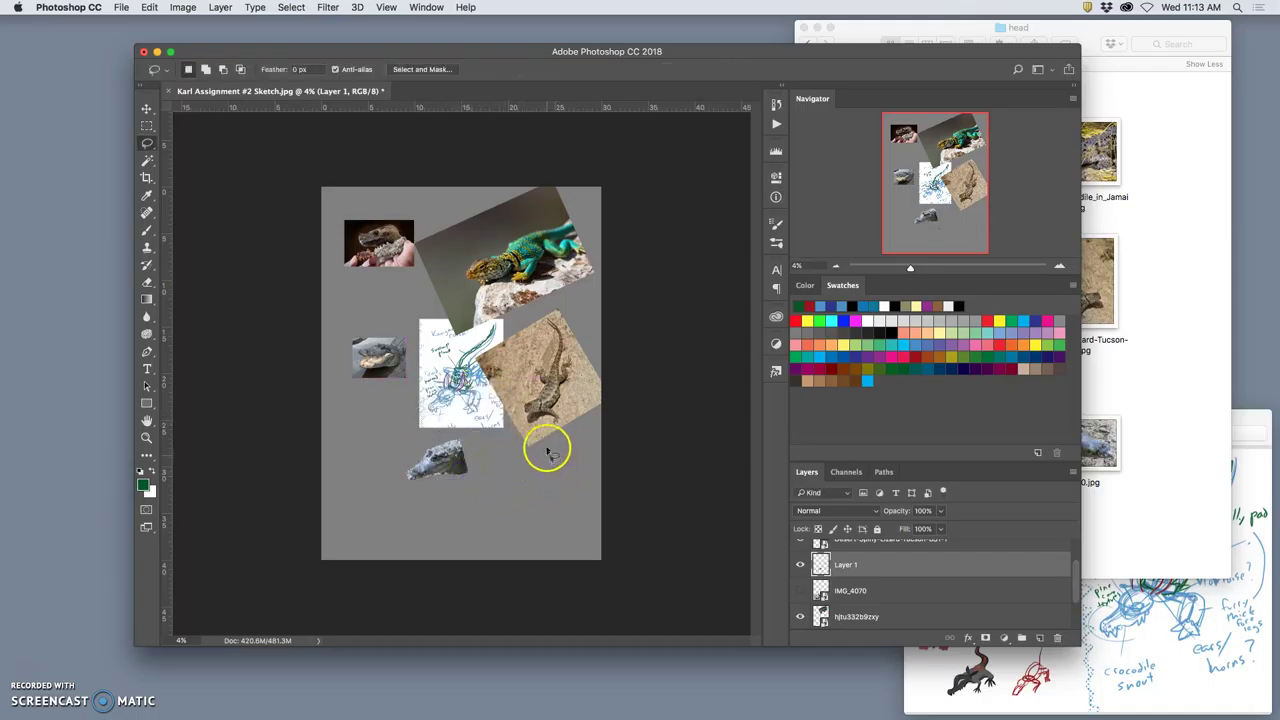
pyautogui.scroll(2, 543, 405)
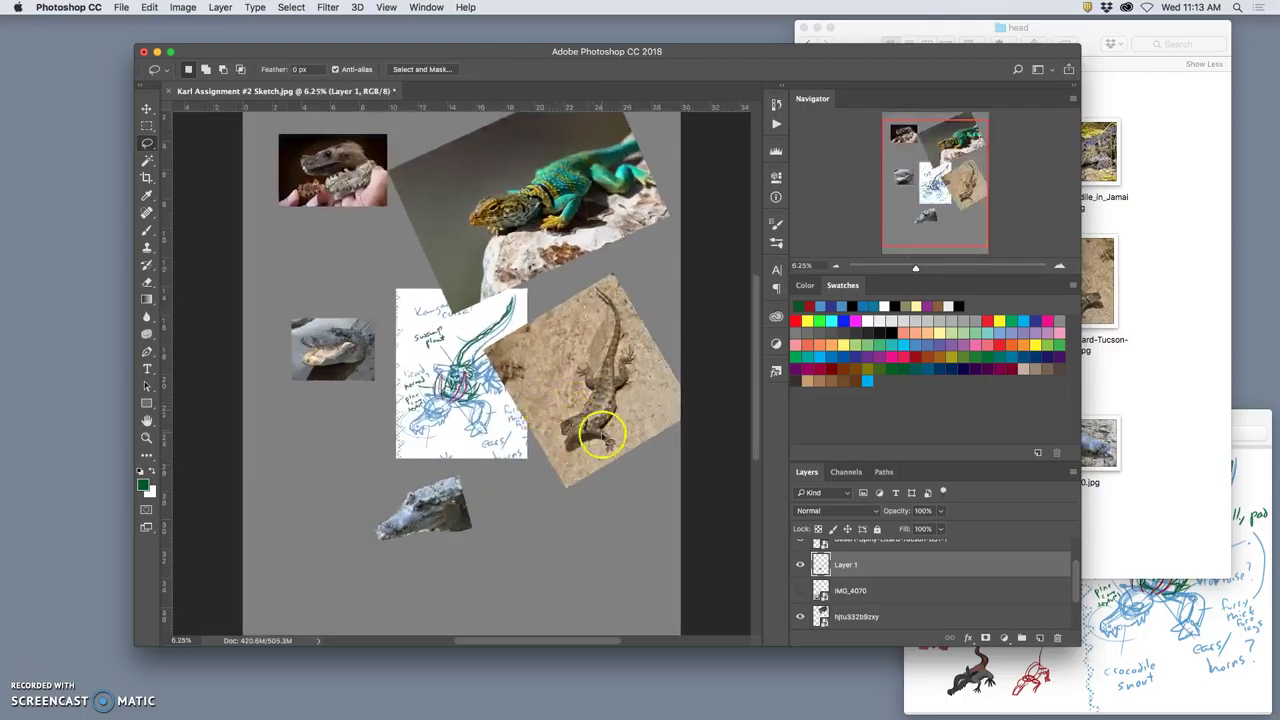
pyautogui.scroll(3, 583, 422)
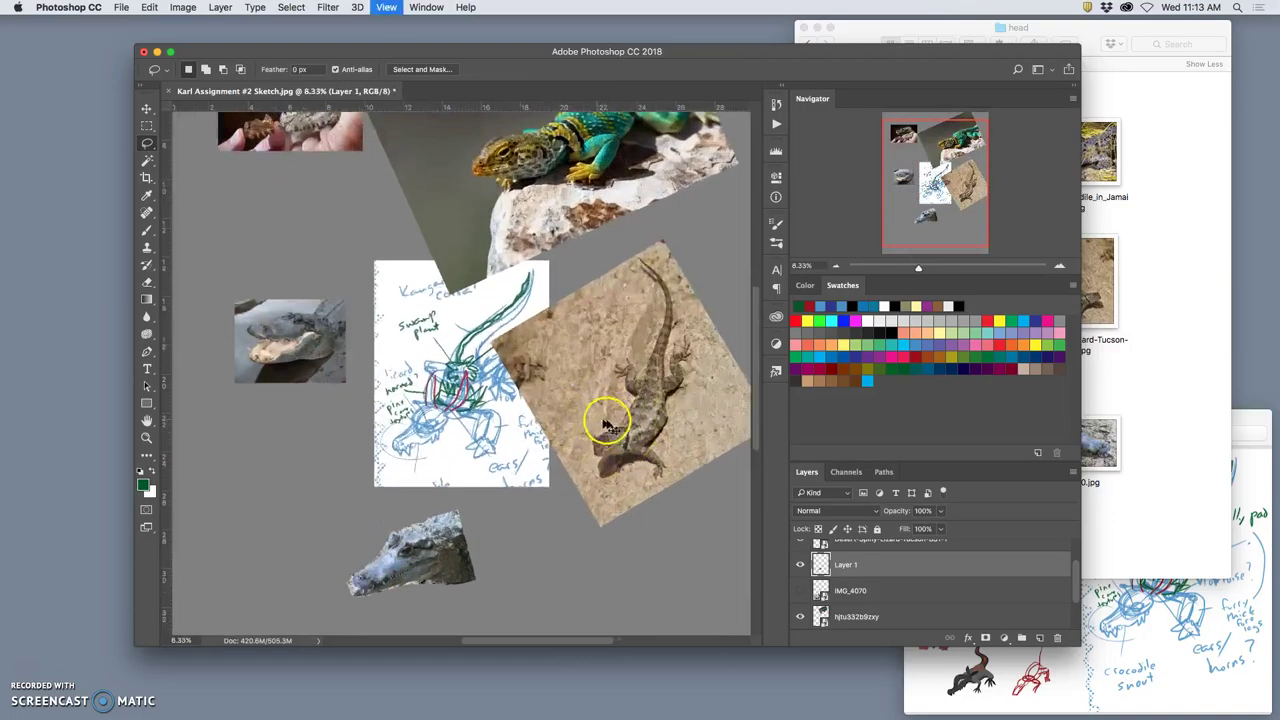
pyautogui.moveTo(651, 420)
pyautogui.mouseDown()
pyautogui.moveTo(420, 253)
pyautogui.moveTo(403, 217)
pyautogui.mouseUp()
pyautogui.moveTo(563, 303); pyautogui.dragTo(520, 282)
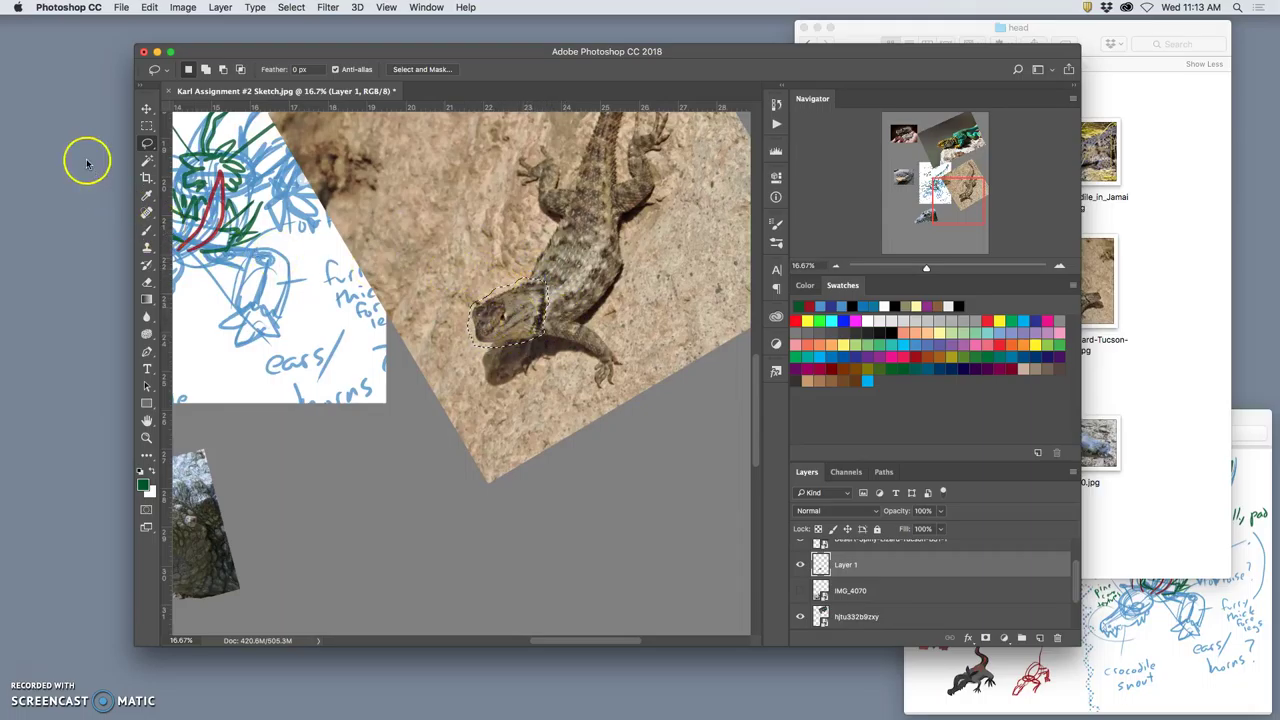
# Copy the lassoed spiny lizard head from its layer onto a new Layer 2
pyautogui.click(145, 108)
pyautogui.keyDown('super'); pyautogui.click(471, 206); pyautogui.keyUp('super')
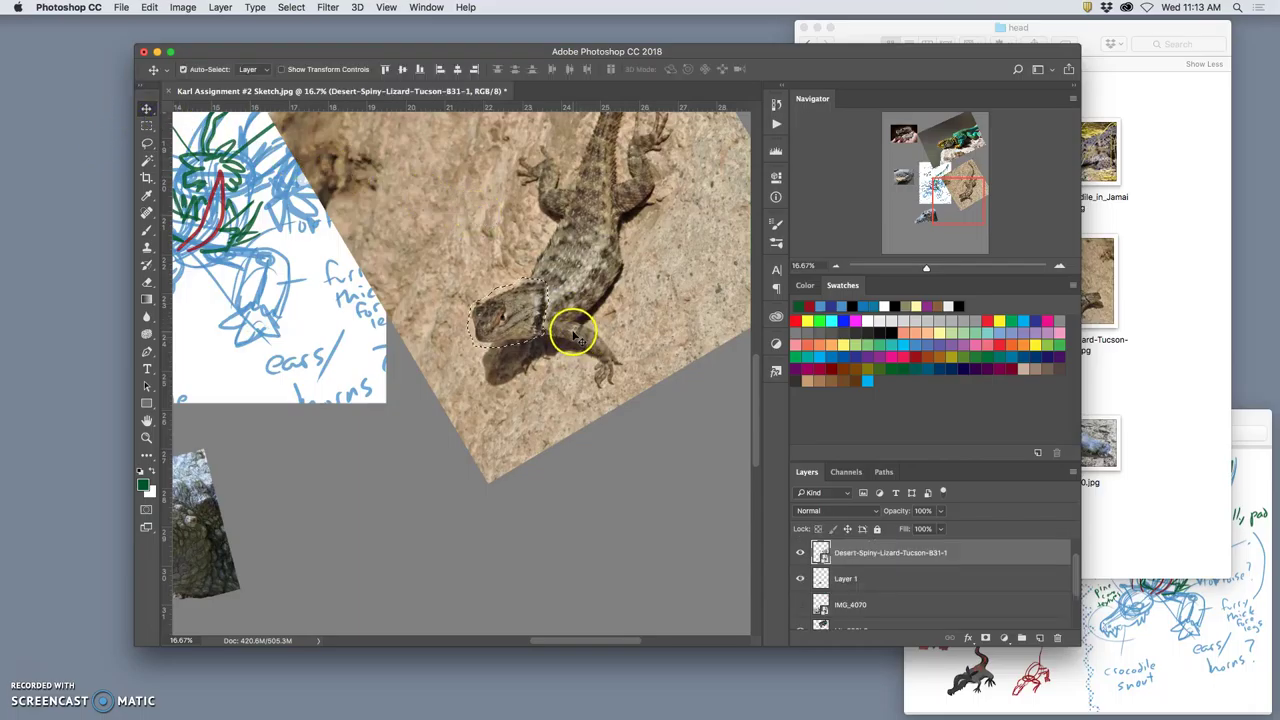
pyautogui.press('super+j')
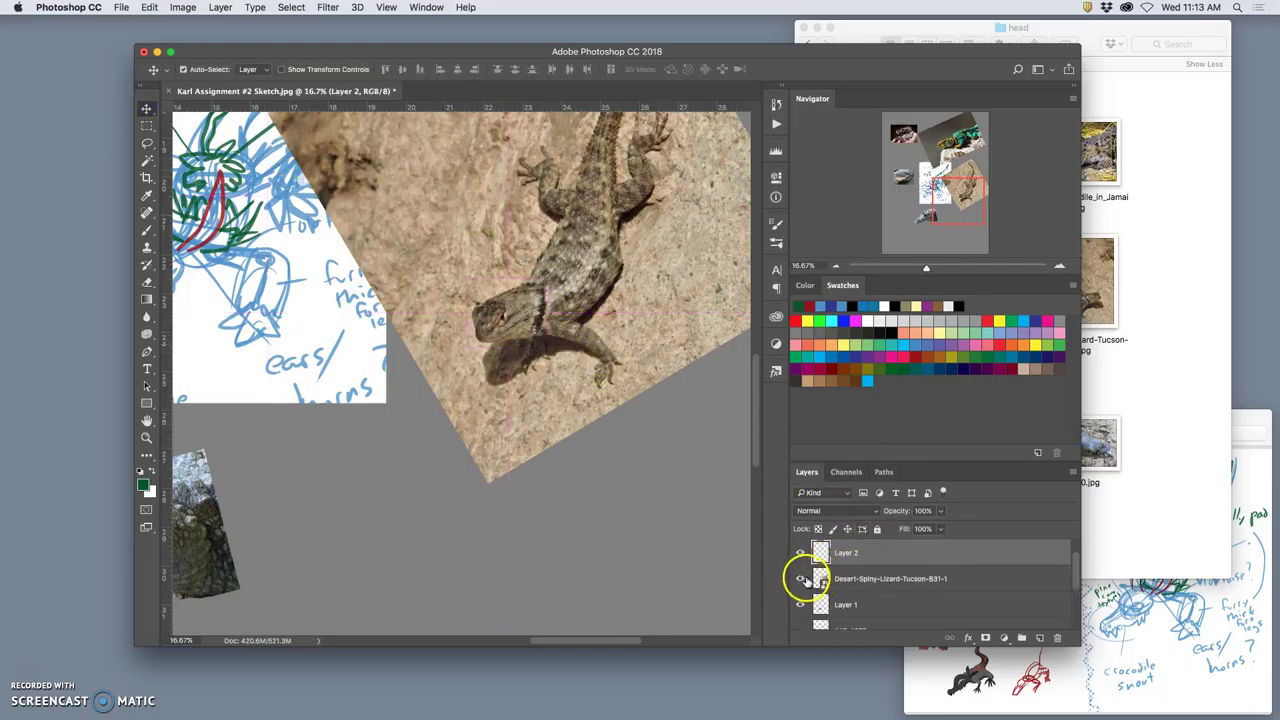
# Label the original spiny lizard layer orange and hide it
pyautogui.click(800, 578)
pyautogui.press('super')
pyautogui.click(800, 577)
pyautogui.rightClick(804, 573)
pyautogui.click(823, 630)
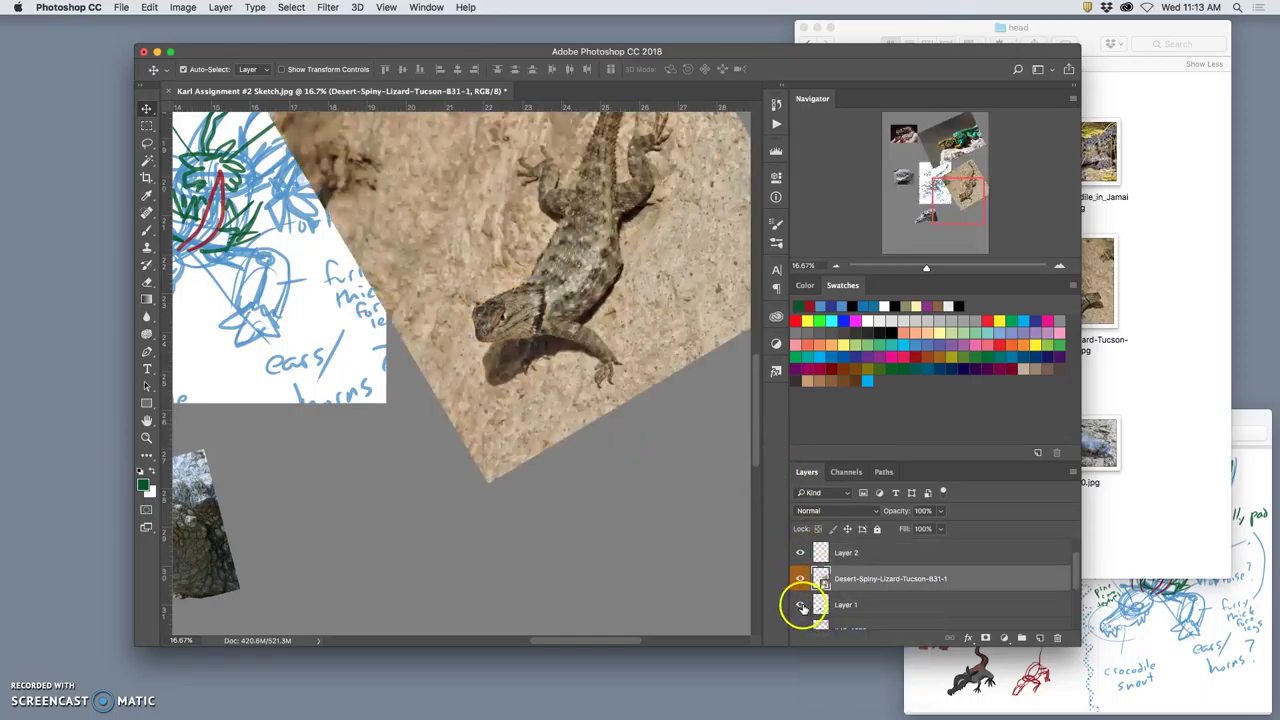
pyautogui.click(800, 604)
pyautogui.click(800, 604)
pyautogui.click(800, 578)
pyautogui.click(800, 578)
pyautogui.click(800, 578)
# Drag the lizard head piece down onto the crocodile's head
pyautogui.press('super+minus')
pyautogui.press('super+minus')
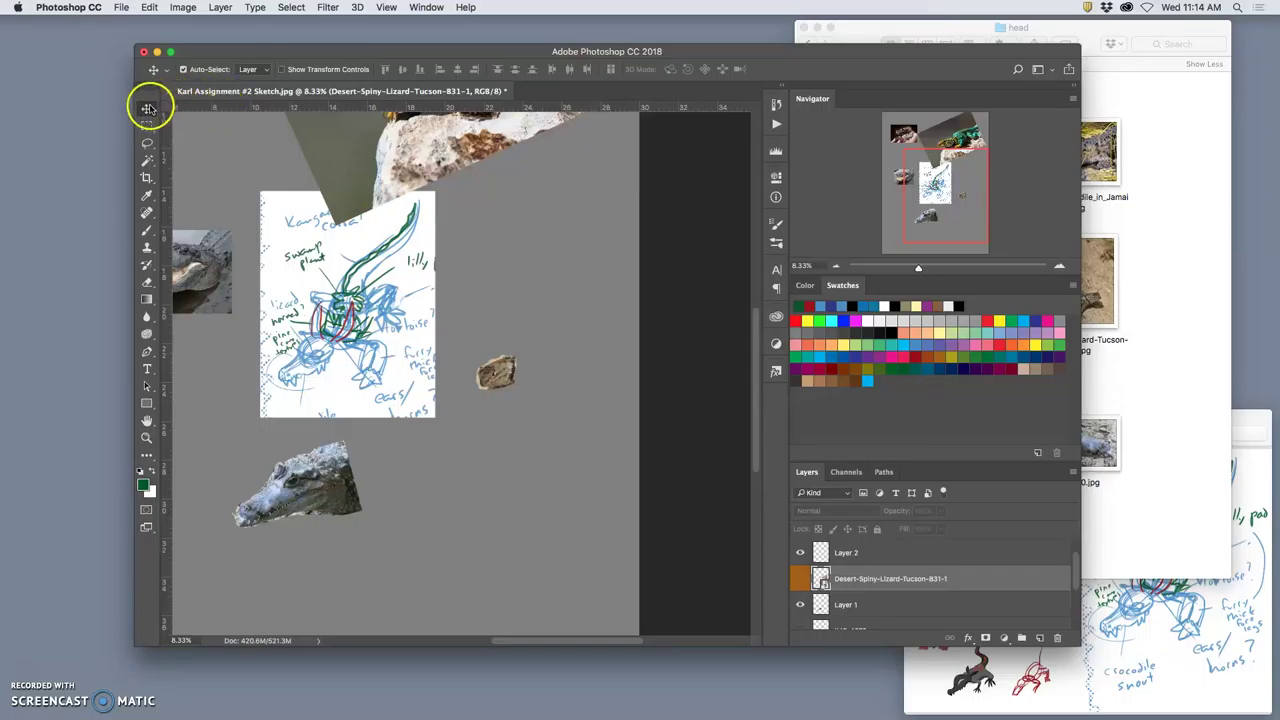
pyautogui.moveTo(490, 370)
pyautogui.mouseDown()
pyautogui.moveTo(292, 462)
pyautogui.moveTo(312, 348)
pyautogui.moveTo(284, 430)
pyautogui.mouseUp()
pyautogui.press('super+z')
pyautogui.press('super+equal')
pyautogui.press('super+equal')
pyautogui.press('super+equal')
pyautogui.press('super+equal')
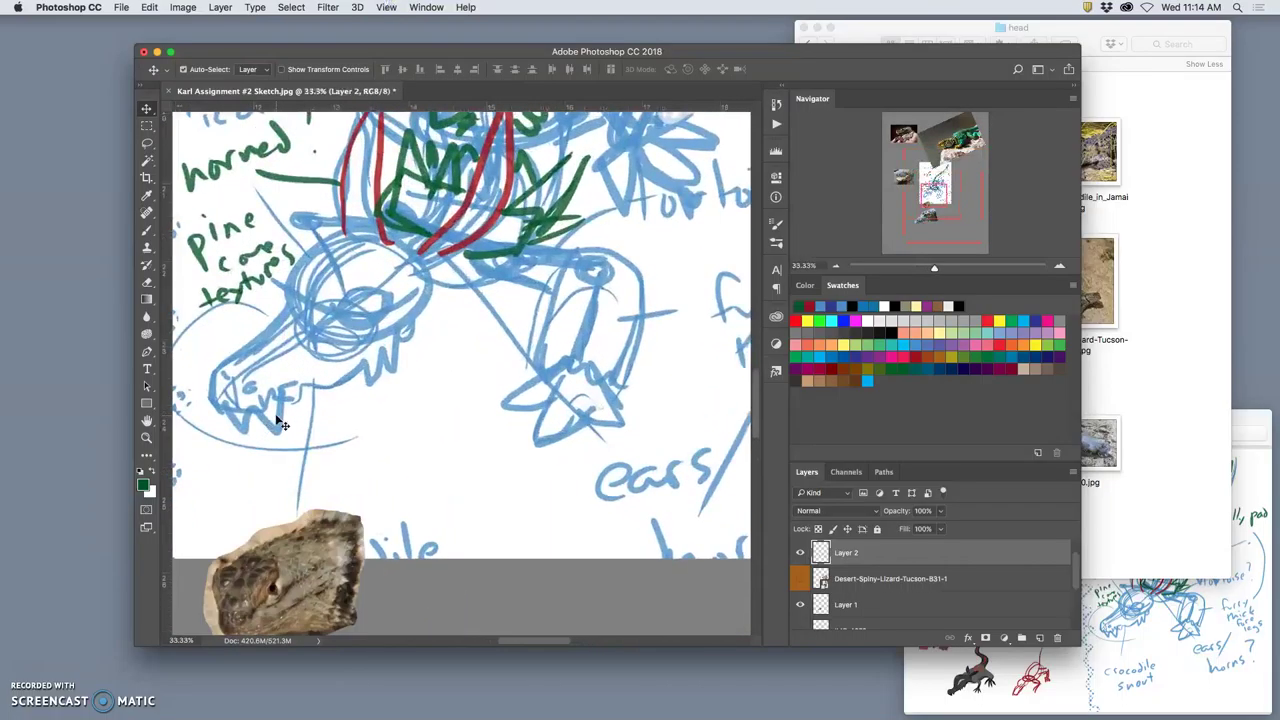
pyautogui.scroll(-5, 282, 421)
pyautogui.scroll(8, 279, 420)
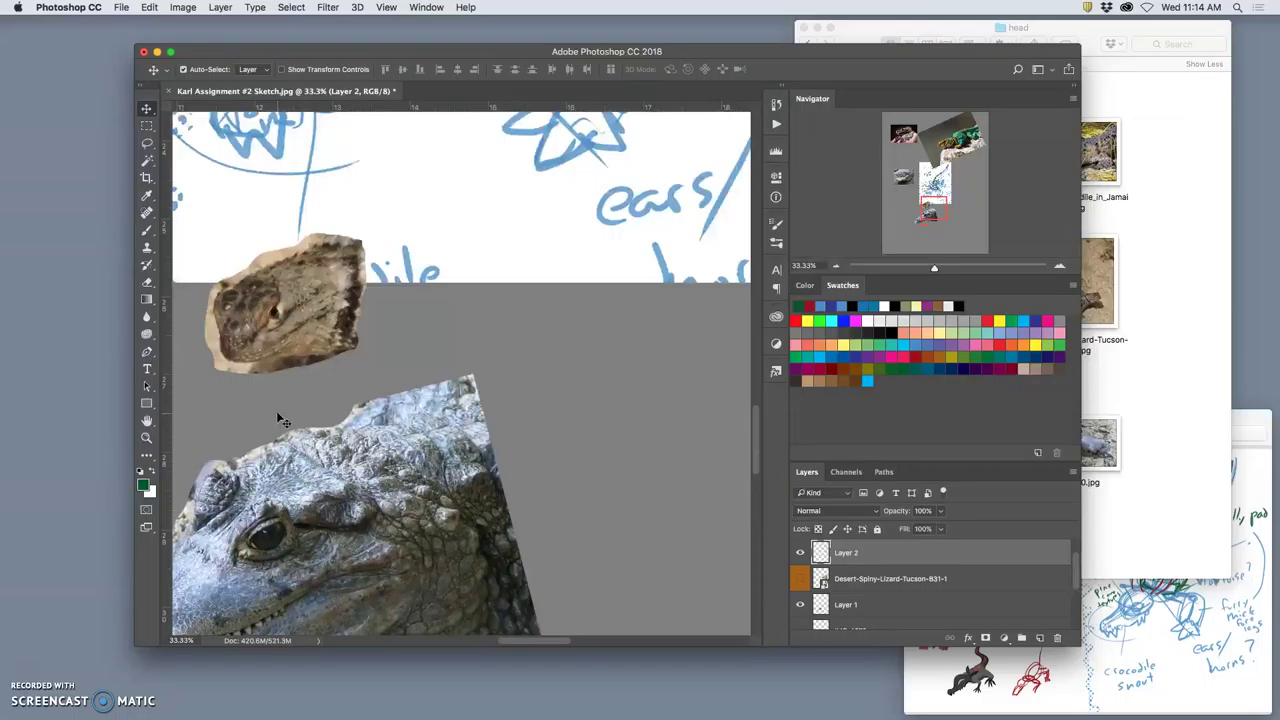
pyautogui.hscroll(-5, 279, 420)
pyautogui.hscroll(1, 279, 420)
pyautogui.press('super+equal')
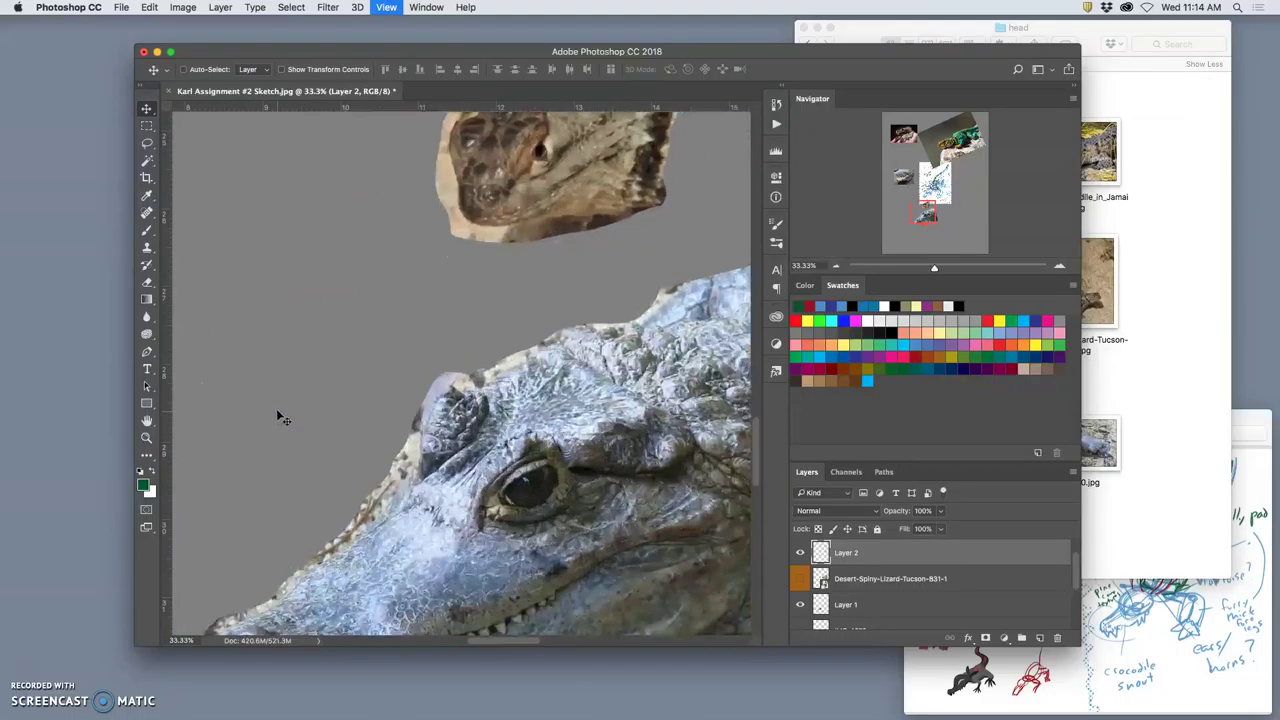
pyautogui.click(289, 409)
pyautogui.scroll(-1, 289, 409)
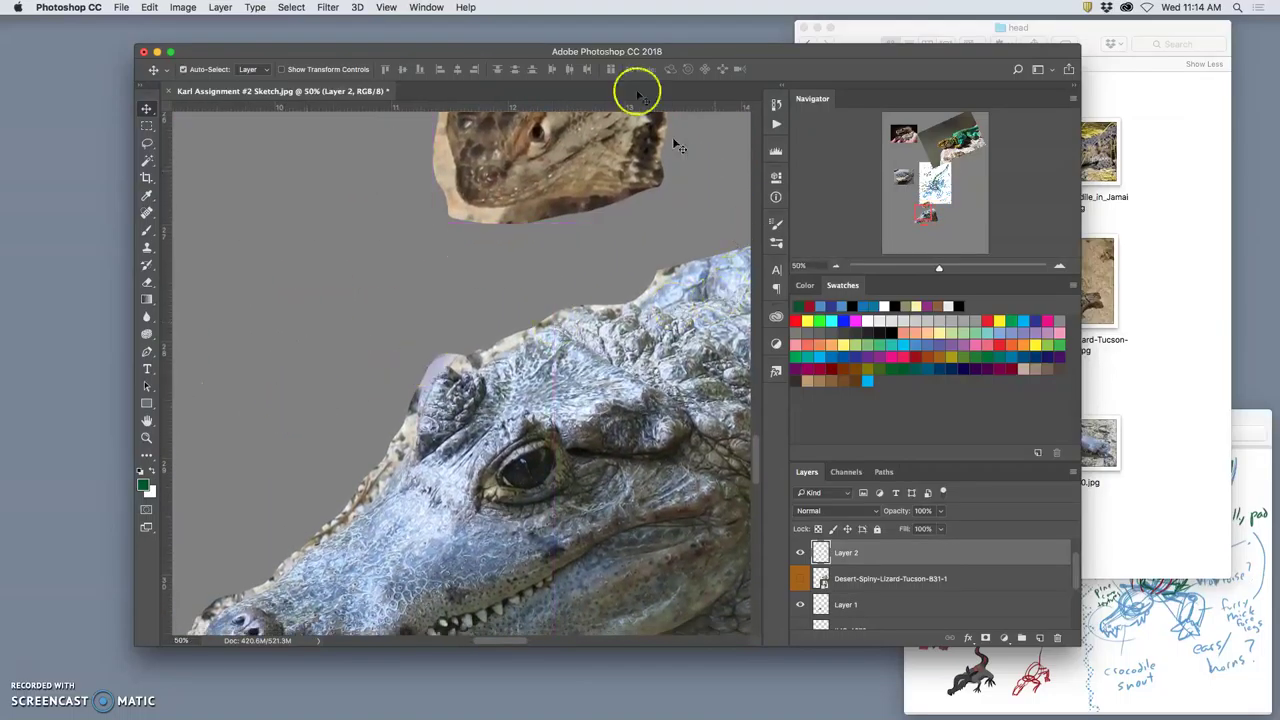
pyautogui.moveTo(749, 49); pyautogui.dragTo(616, 21)
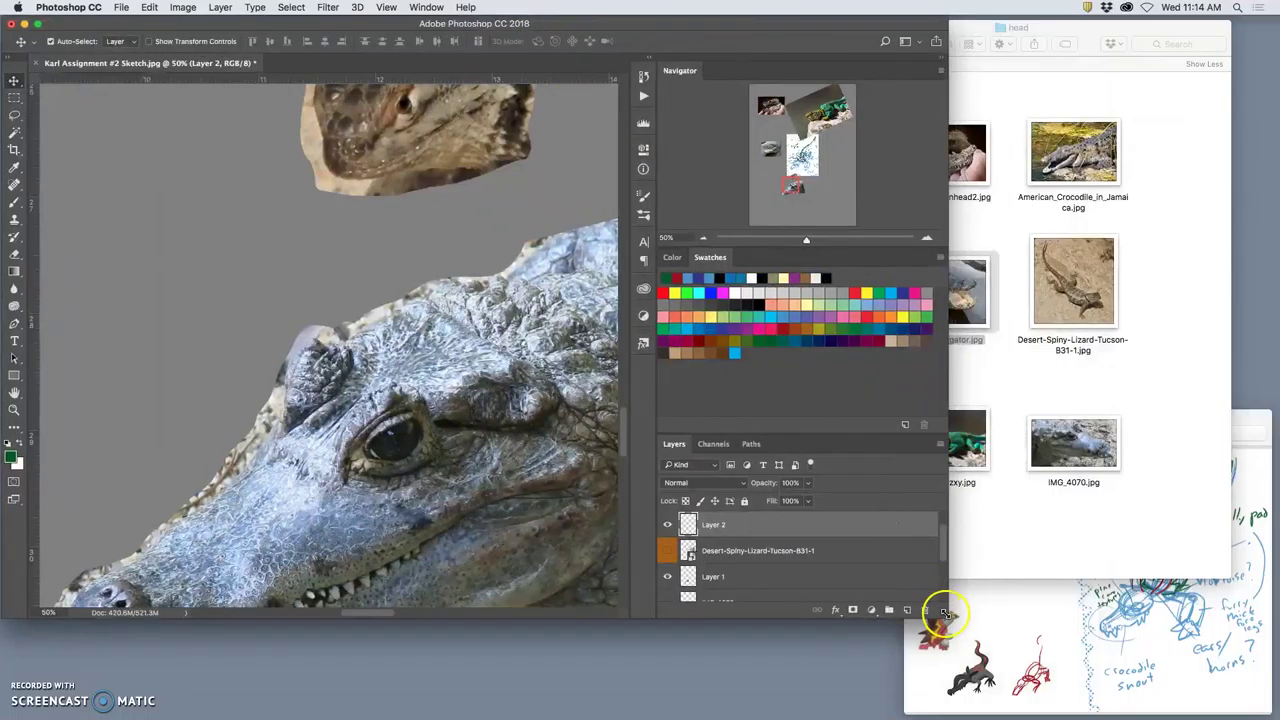
pyautogui.moveTo(945, 613); pyautogui.dragTo(1210, 715)
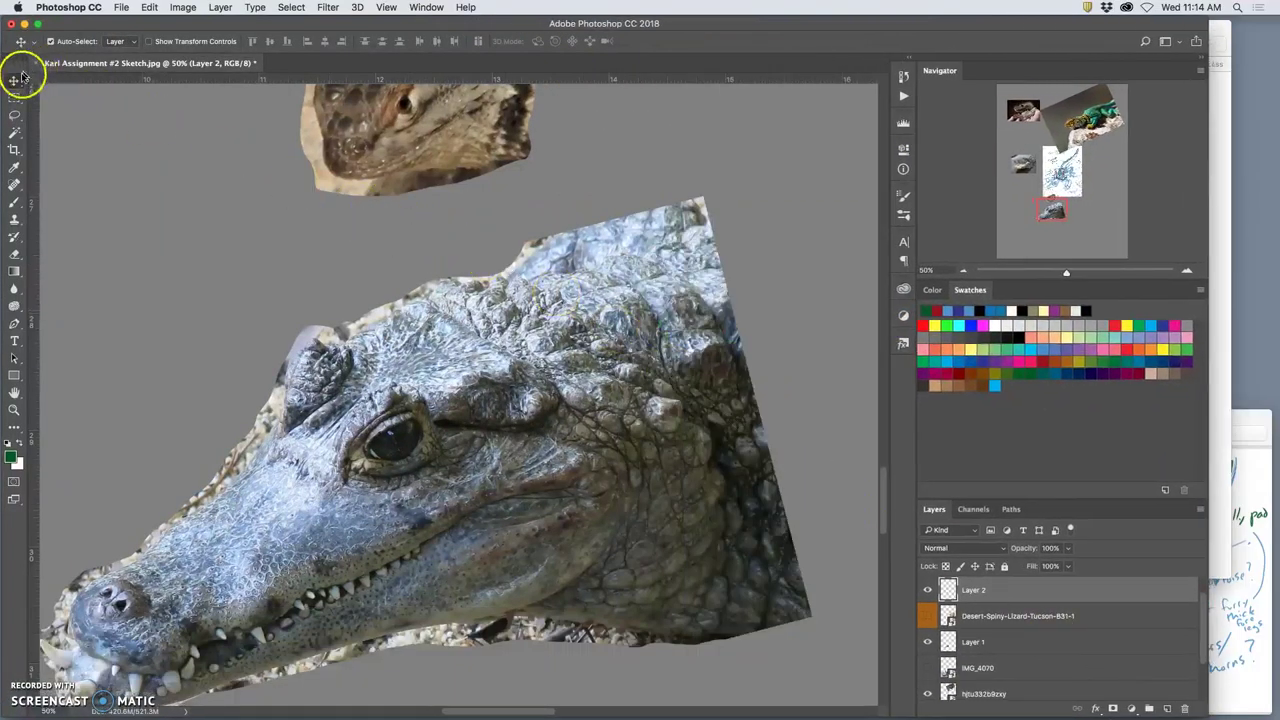
pyautogui.moveTo(327, 160); pyautogui.dragTo(309, 491)
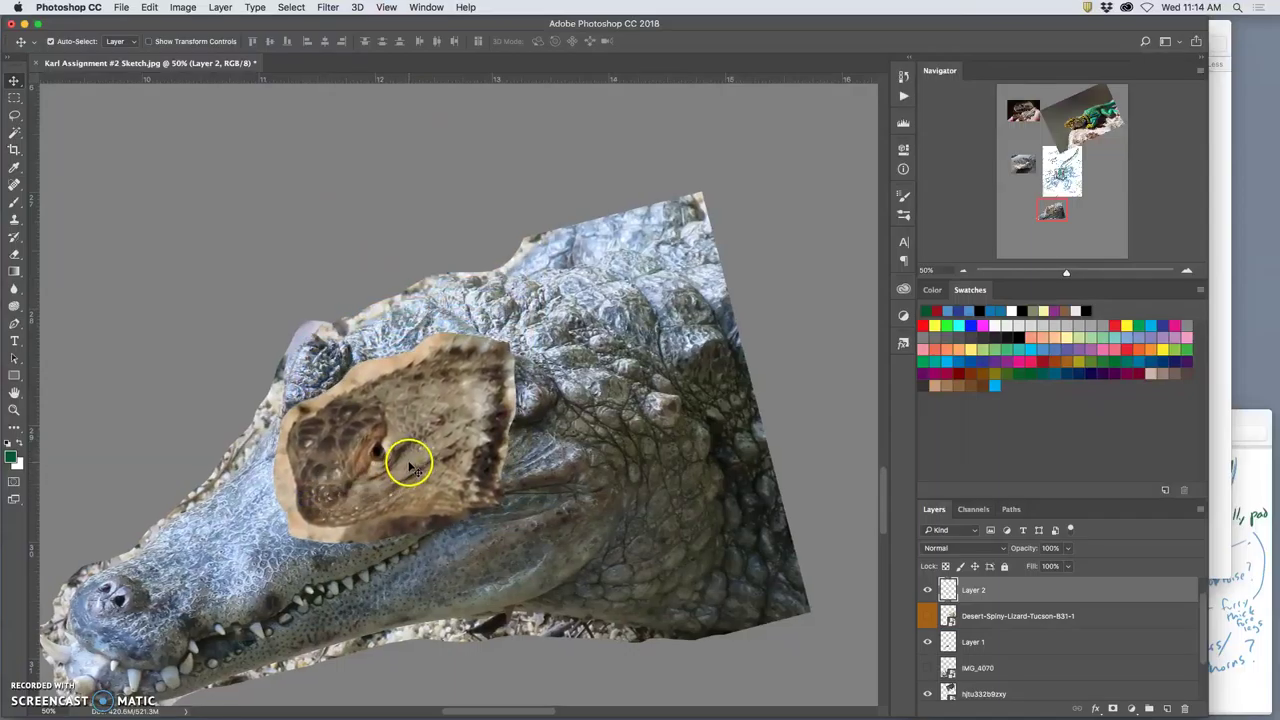
pyautogui.moveTo(408, 457); pyautogui.dragTo(415, 470)
# Set Layer 2 to 65% opacity, rotate it 19.49° and enlarge it about 165% to fit
pyautogui.click(1067, 548)
pyautogui.moveTo(1068, 566); pyautogui.dragTo(1047, 568)
pyautogui.press('super+t')
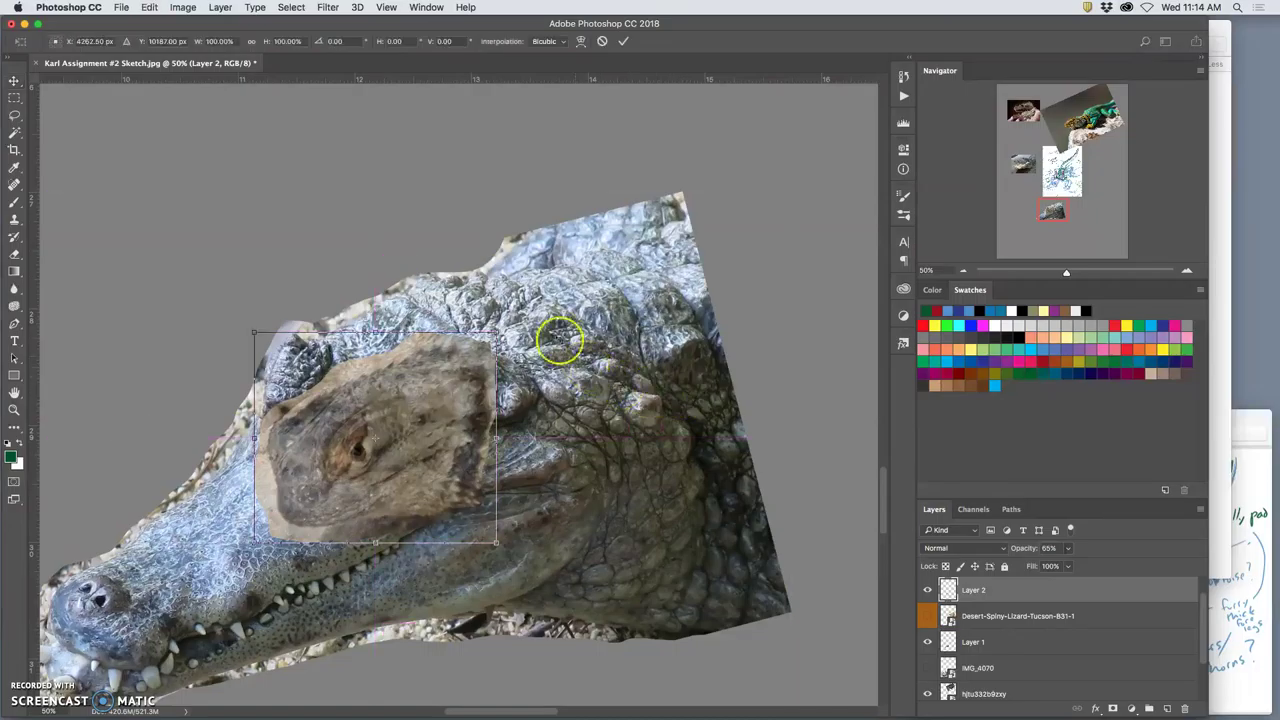
pyautogui.moveTo(516, 322); pyautogui.dragTo(615, 345)
pyautogui.moveTo(471, 406); pyautogui.dragTo(508, 397)
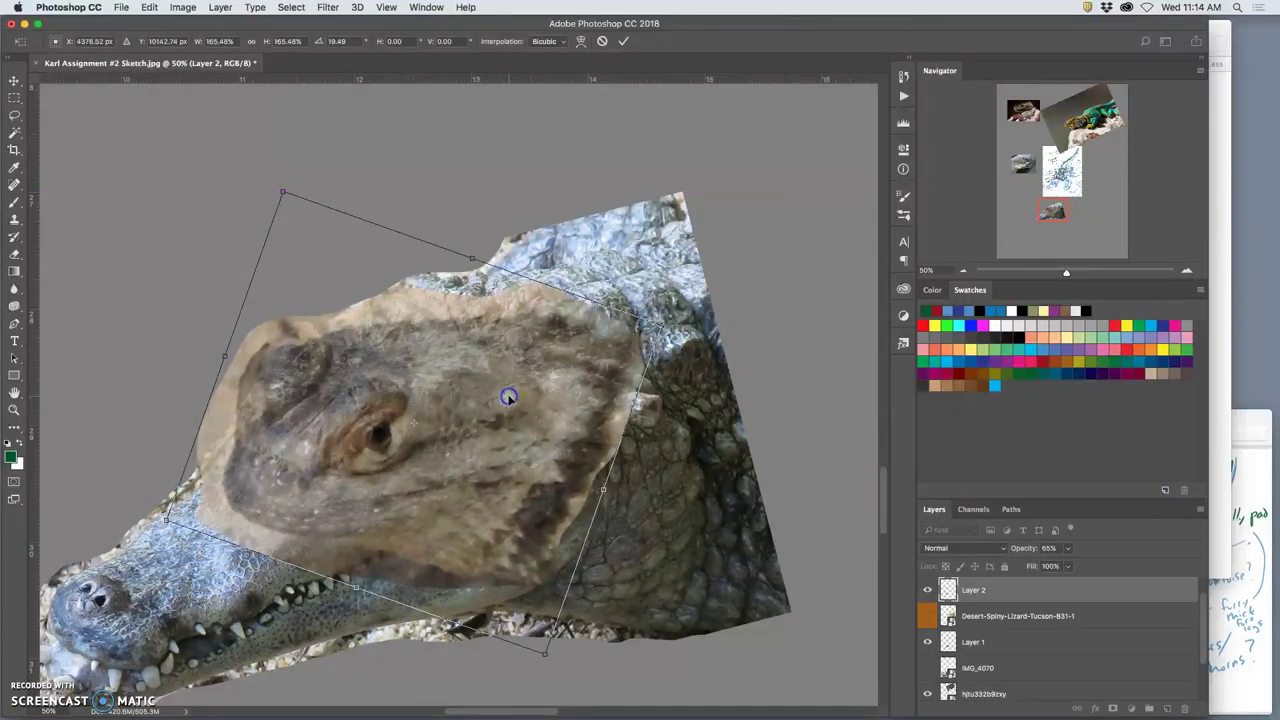
pyautogui.doubleClick(395, 426)
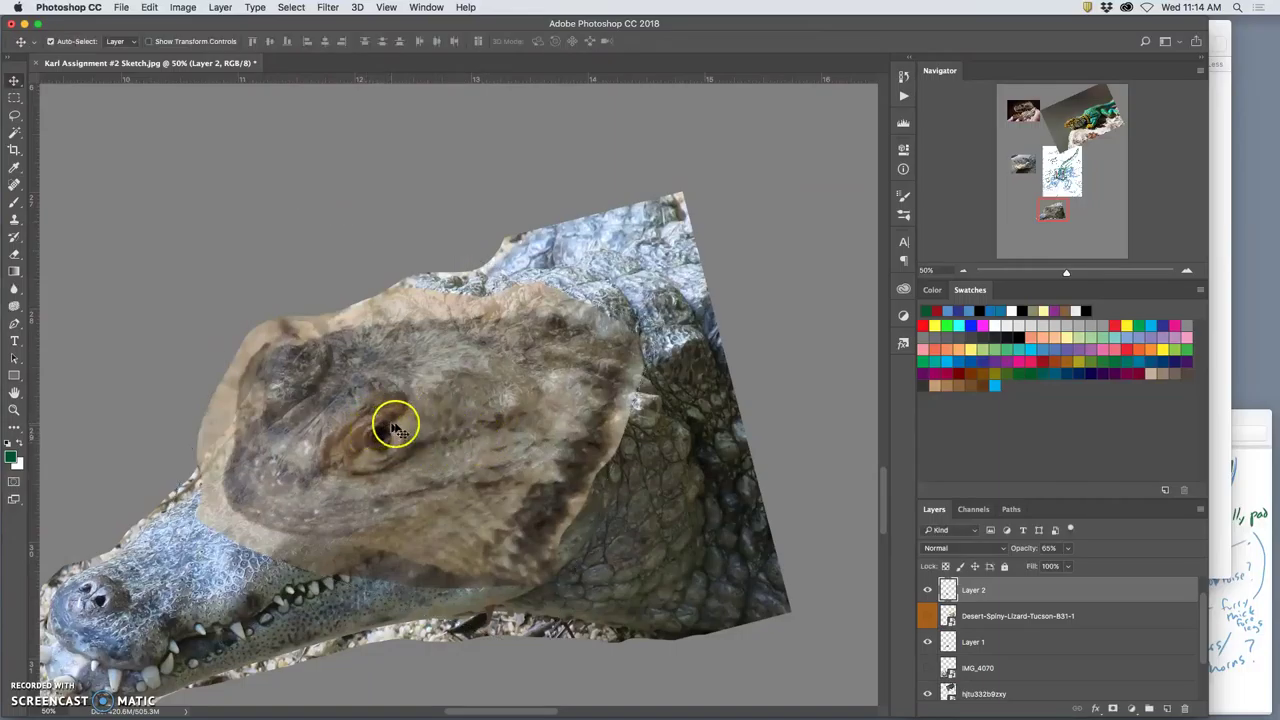
# Warp the lizard head's mesh so it wraps around the crocodile's head shape
pyautogui.press('super+t')
pyautogui.rightClick(466, 418)
pyautogui.click(522, 503)
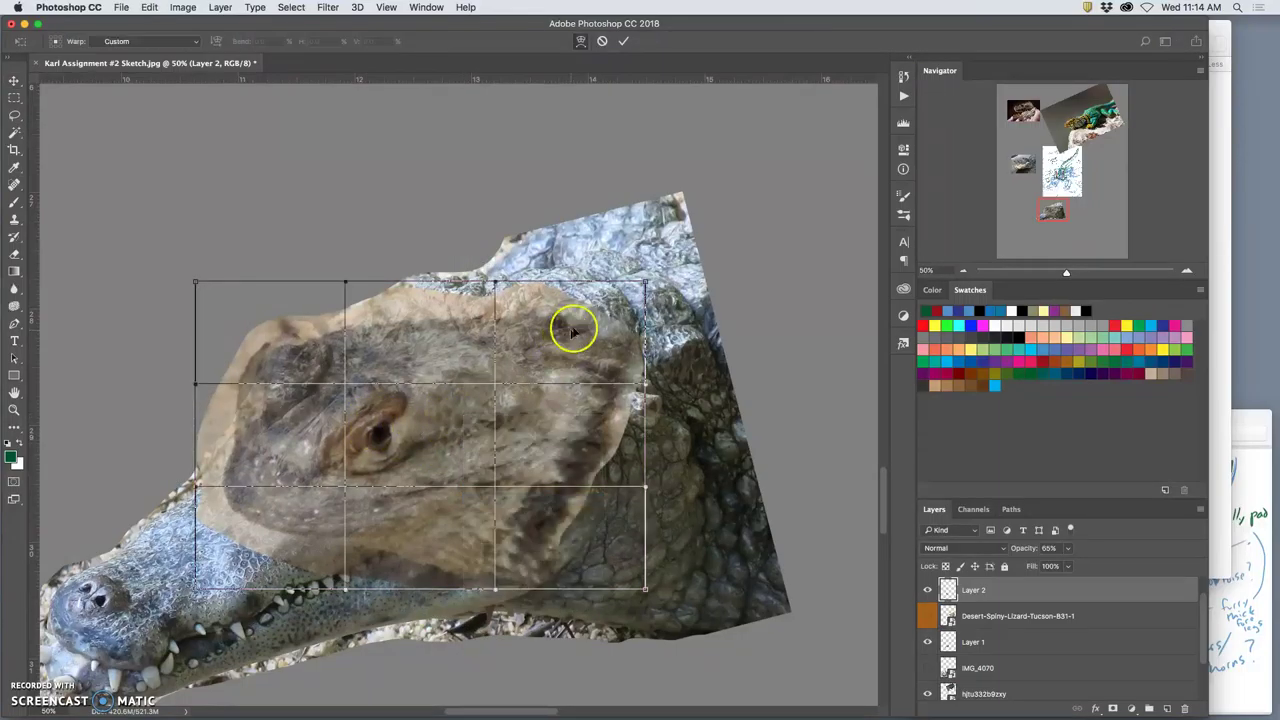
pyautogui.moveTo(623, 289); pyautogui.dragTo(580, 137)
pyautogui.moveTo(455, 258); pyautogui.dragTo(451, 255)
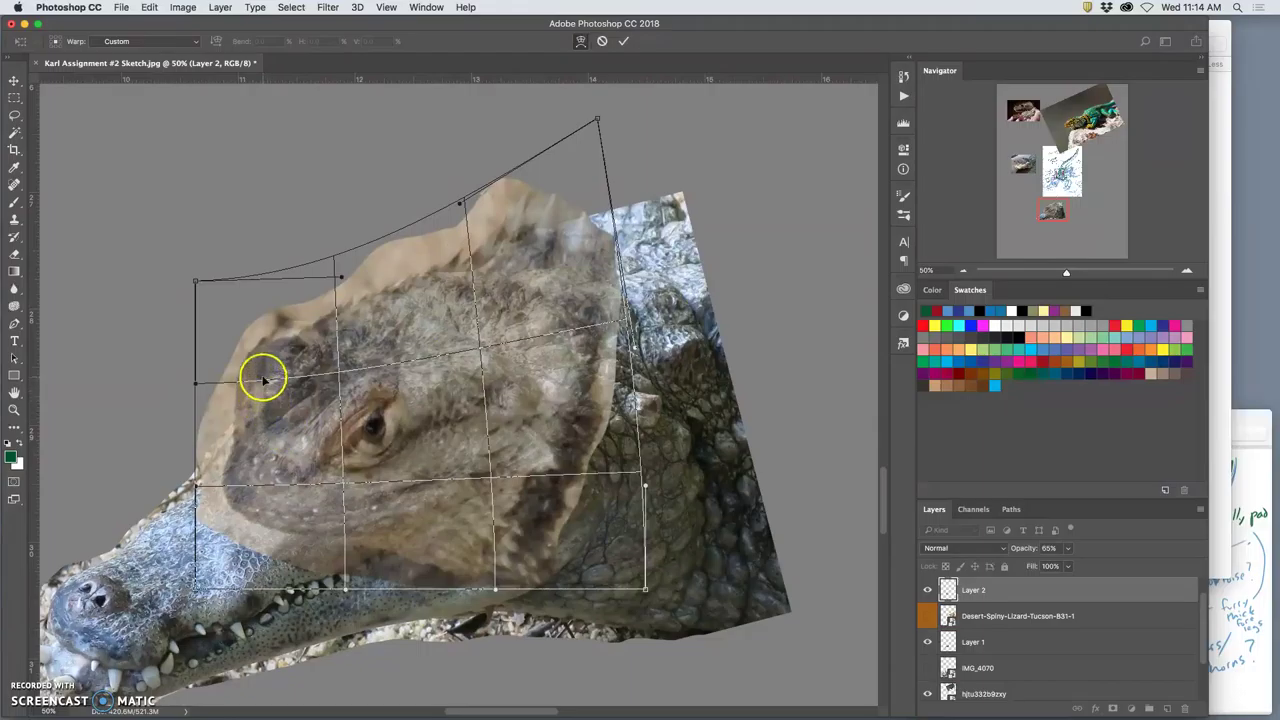
pyautogui.moveTo(266, 372); pyautogui.dragTo(282, 364)
pyautogui.moveTo(486, 519); pyautogui.dragTo(544, 563)
pyautogui.press('Return')
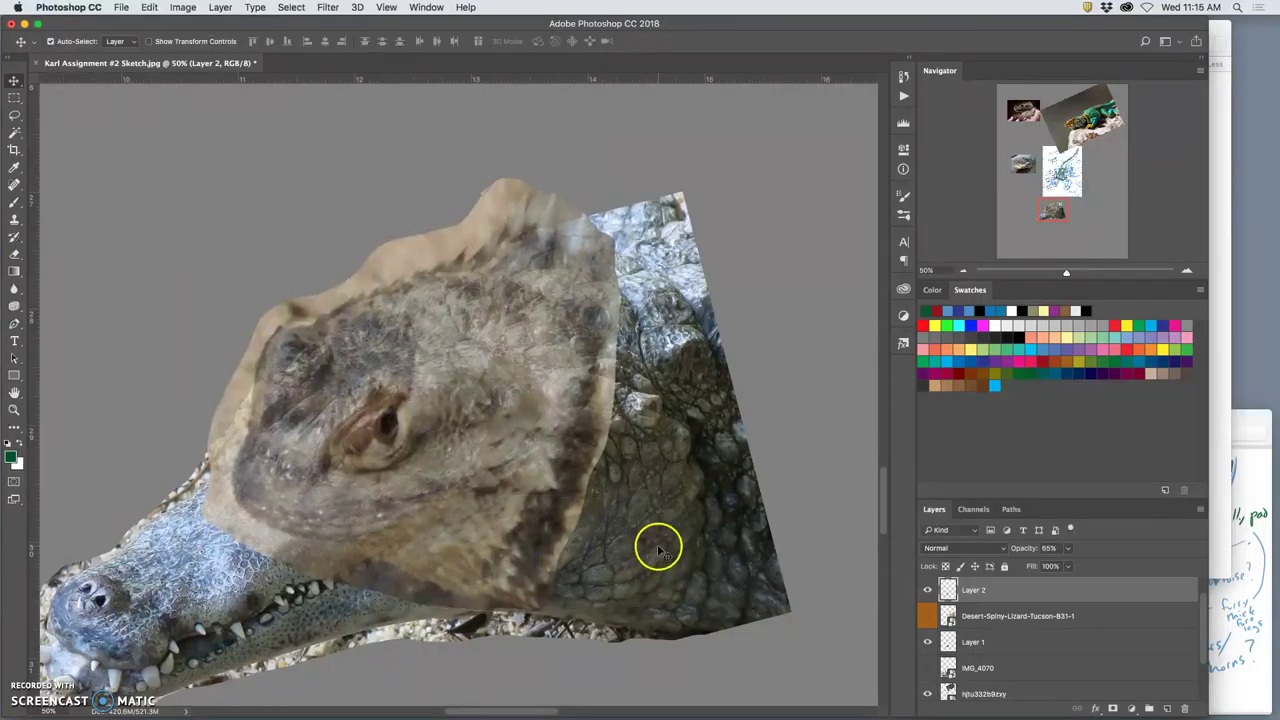
# Raise Layer 2's opacity back to 100%
pyautogui.click(1067, 548)
pyautogui.moveTo(1069, 565); pyautogui.dragTo(1132, 562)
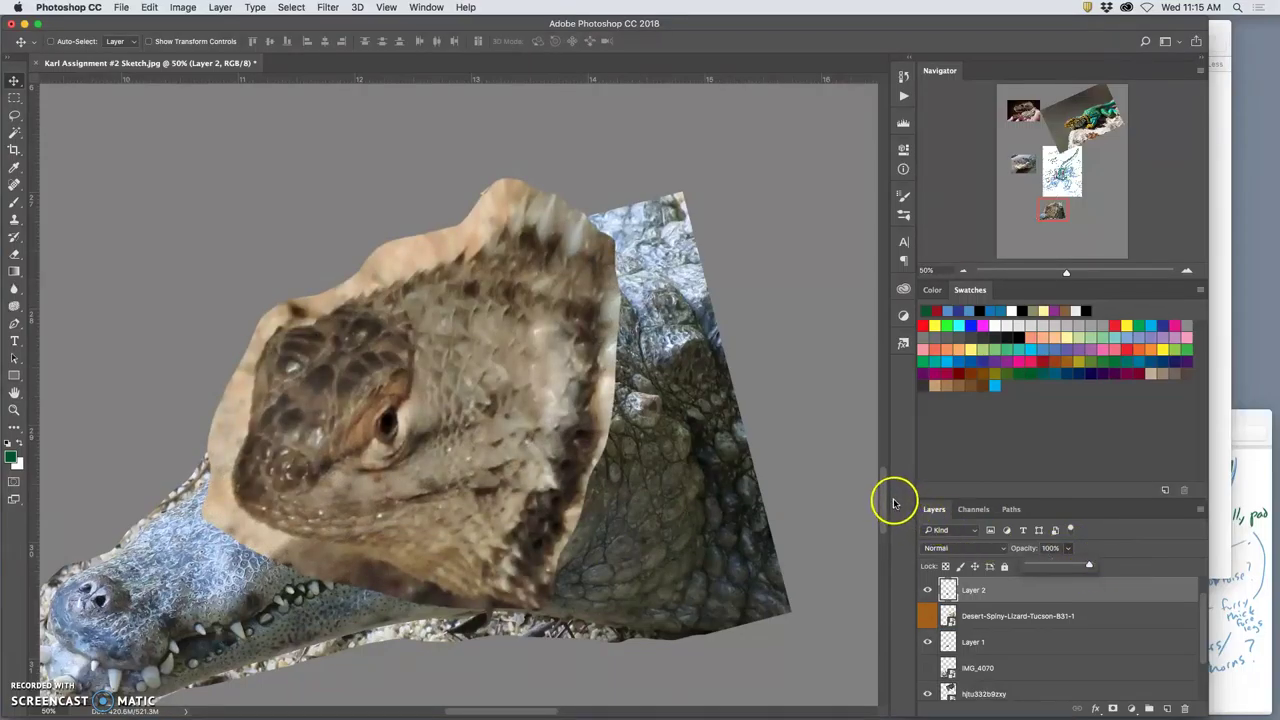
pyautogui.press('super+minus')
pyautogui.hscroll(-3, 737, 477)
pyautogui.press('super+equal')
pyautogui.scroll(-2, 740, 470)
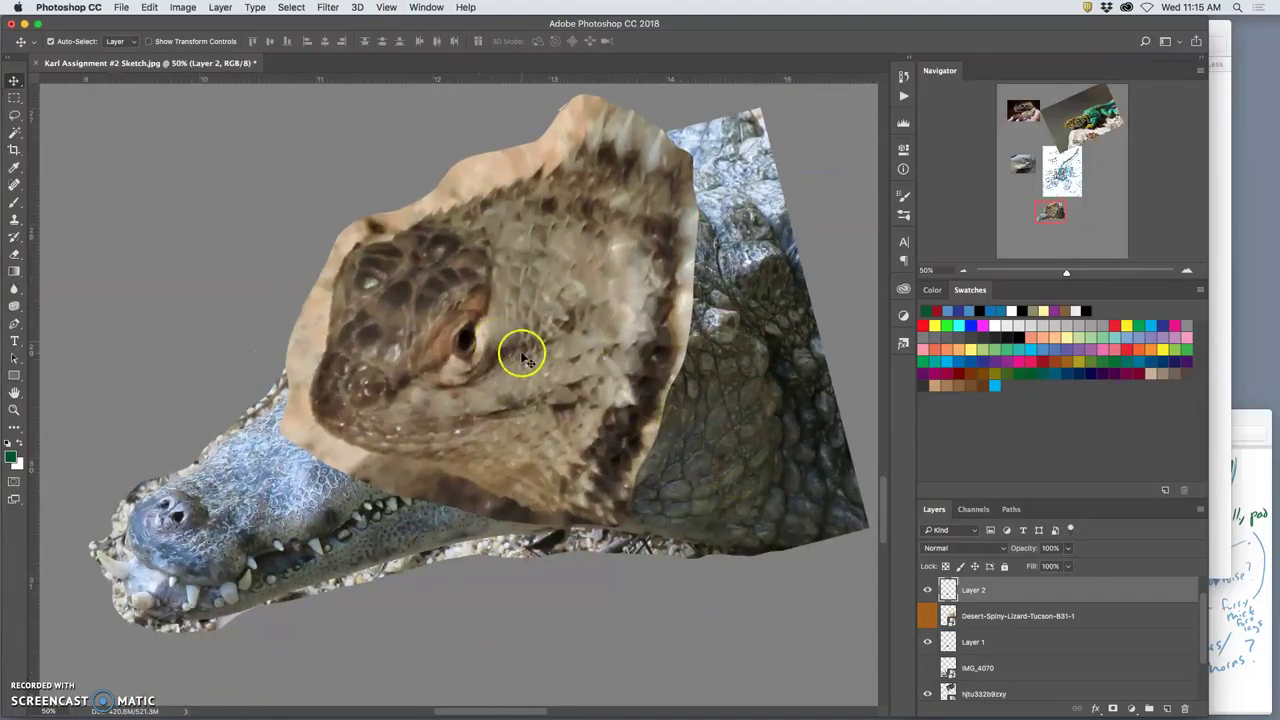
# Darken the lizard head's midtones with a Levels adjustment
pyautogui.click(182, 7)
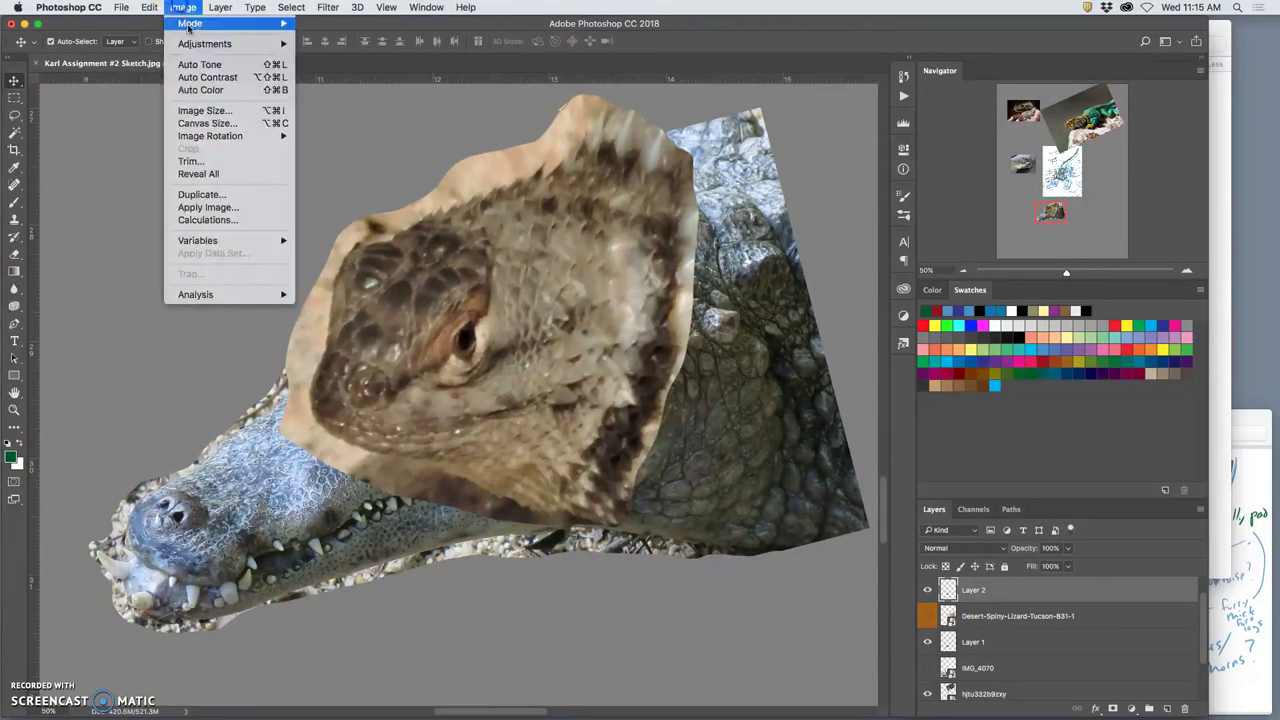
pyautogui.moveTo(210, 32)
pyautogui.click(345, 57)
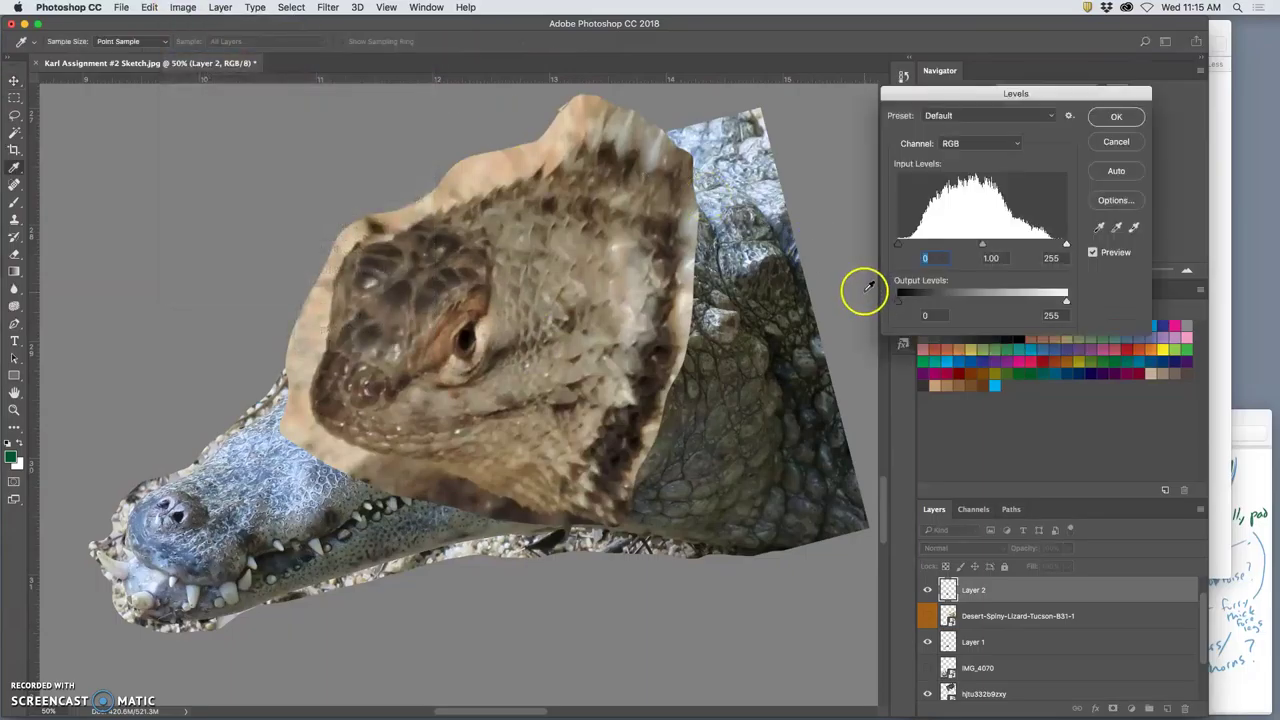
pyautogui.moveTo(989, 247); pyautogui.dragTo(998, 248)
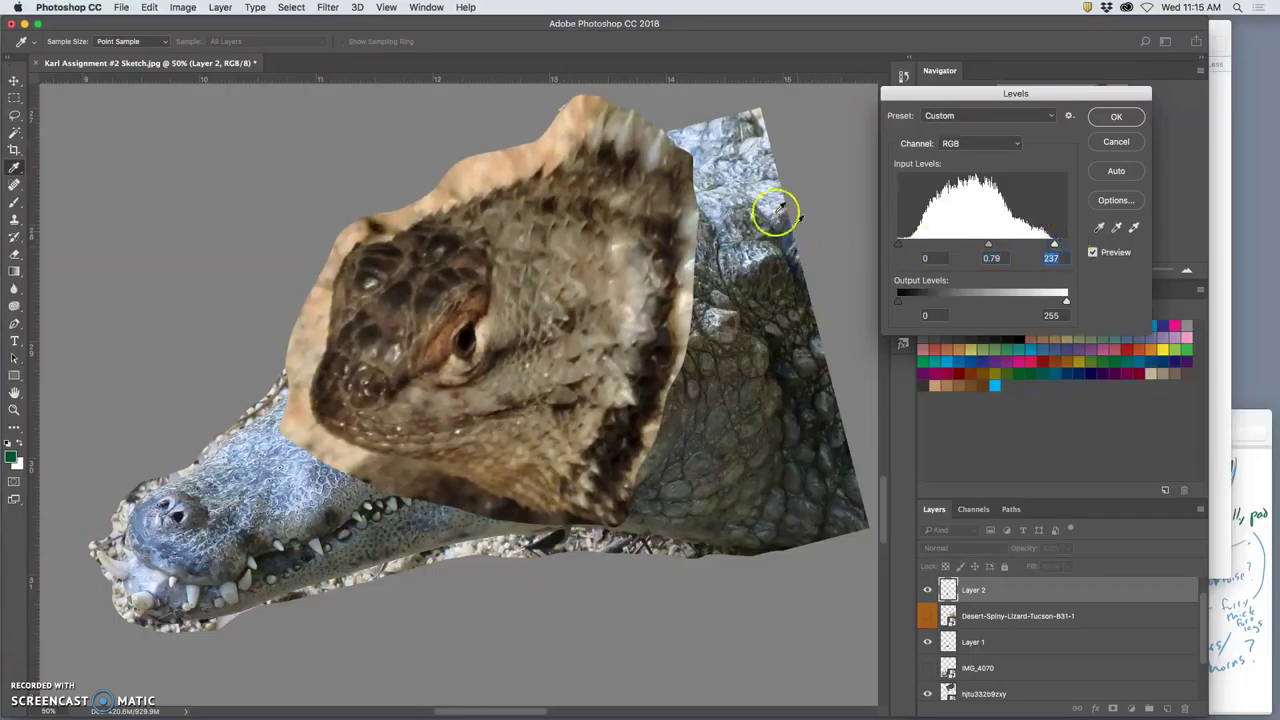
pyautogui.click(1115, 118)
# Apply Color Balance to the lizard head, shifting midtones, highlights and shadows
pyautogui.click(183, 8)
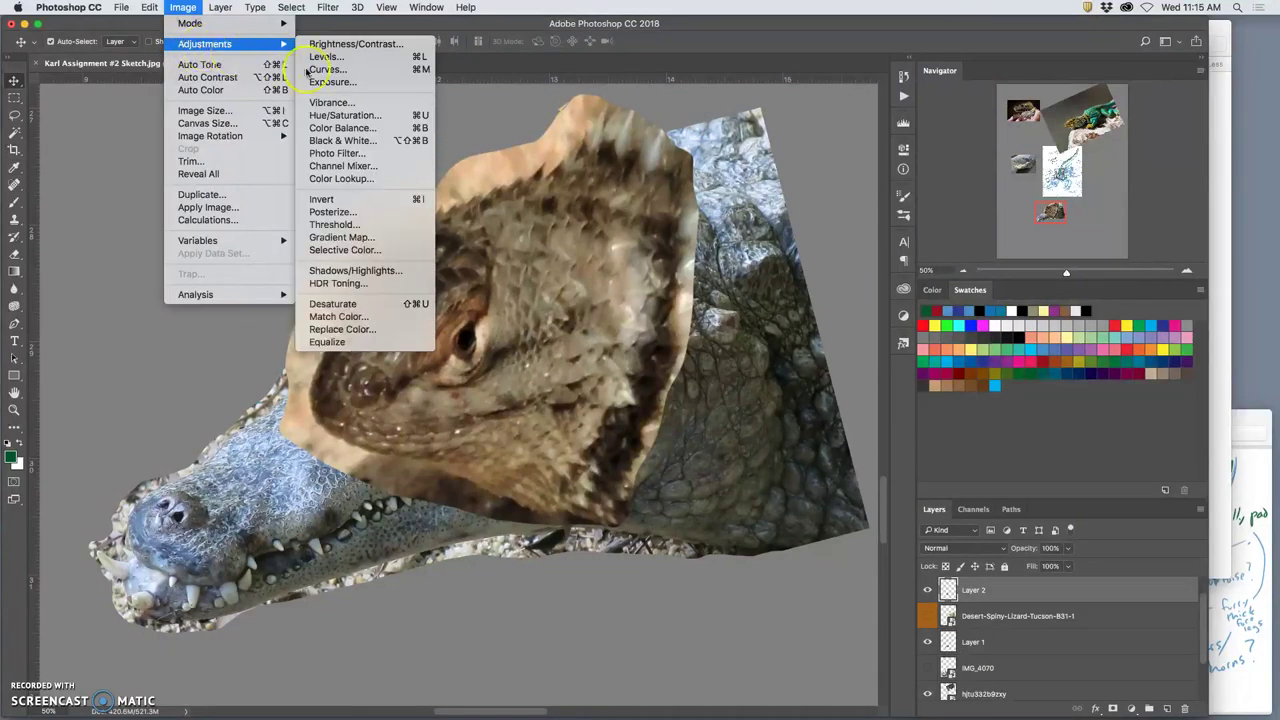
pyautogui.click(872, 315)
pyautogui.press('super+b')
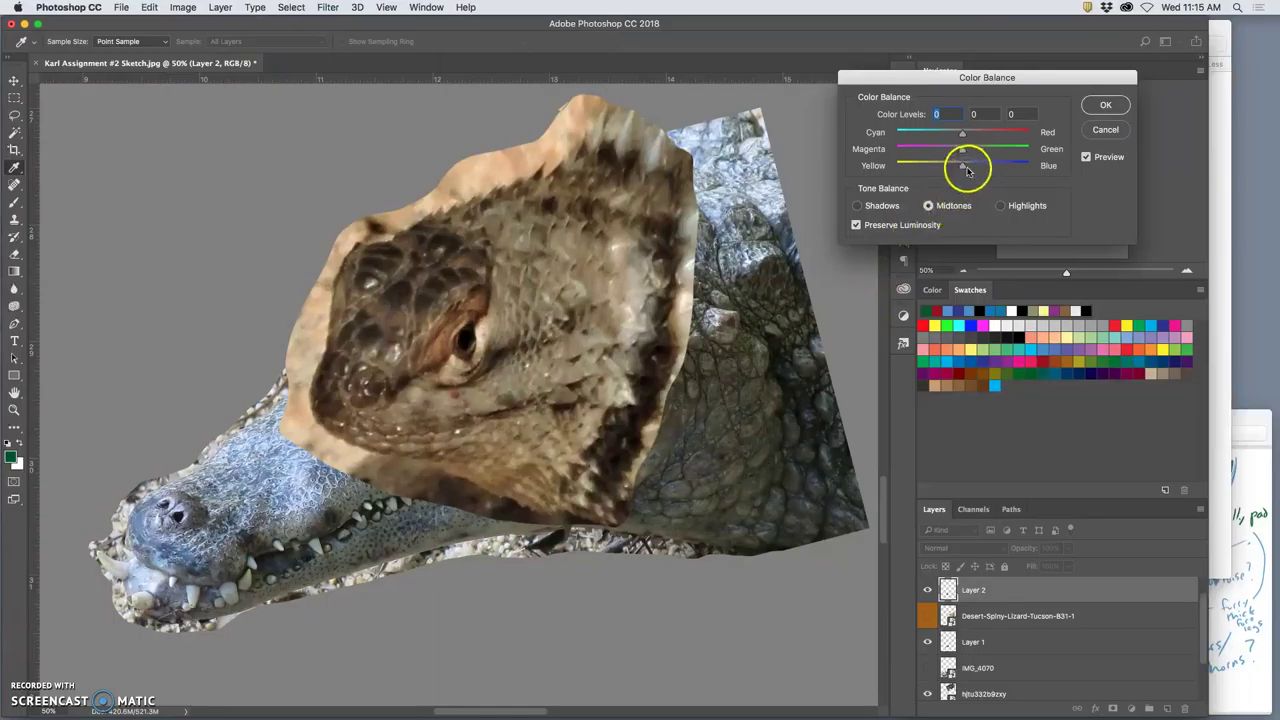
pyautogui.click(963, 135)
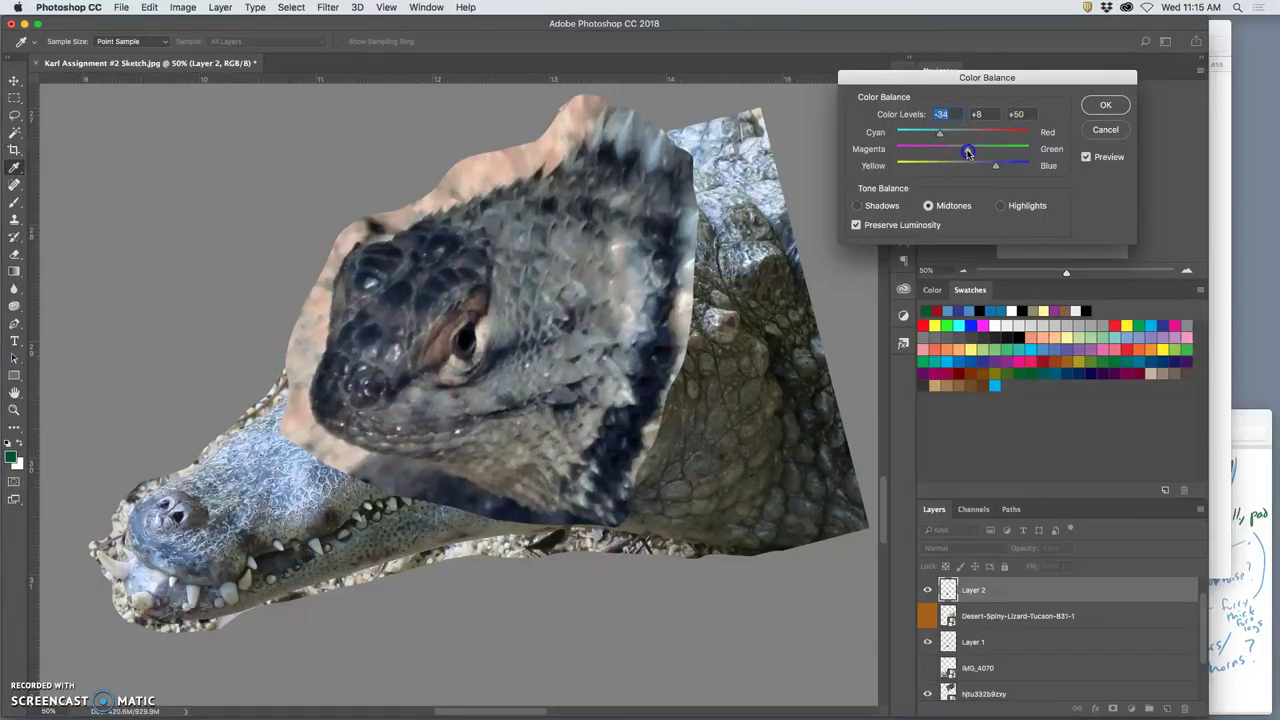
pyautogui.click(999, 206)
pyautogui.moveTo(963, 168); pyautogui.dragTo(953, 168)
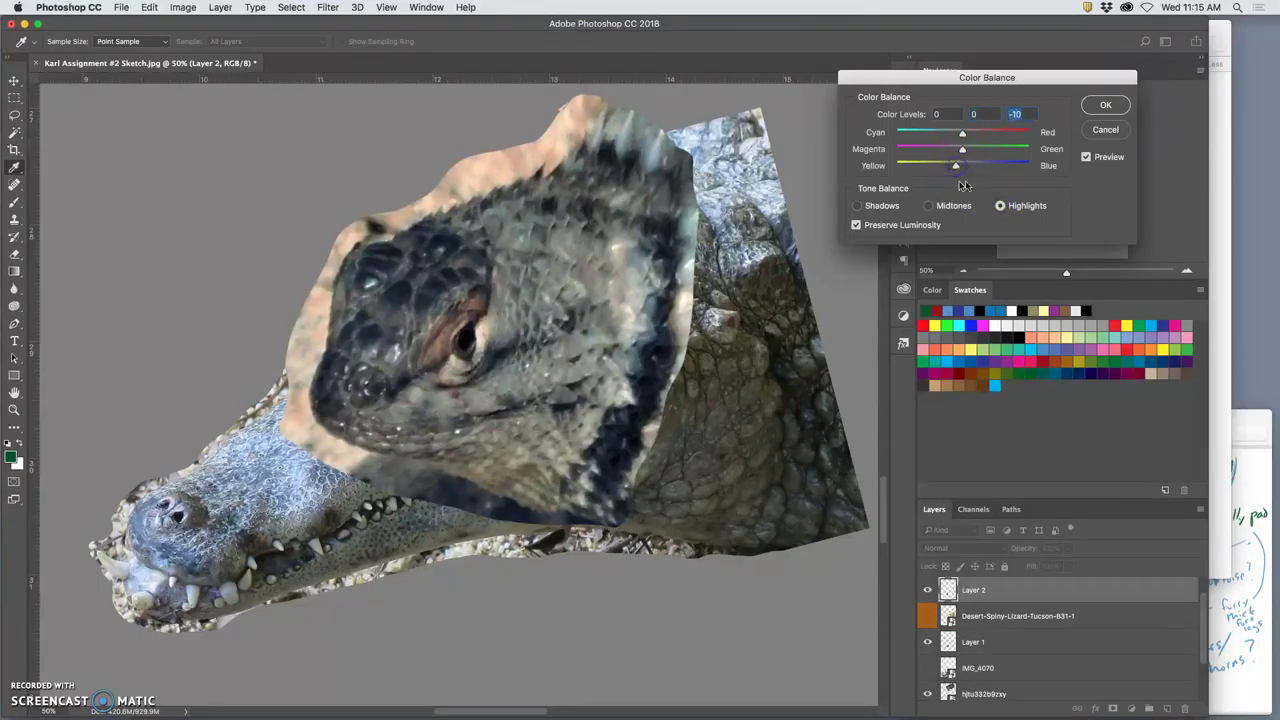
pyautogui.click(857, 205)
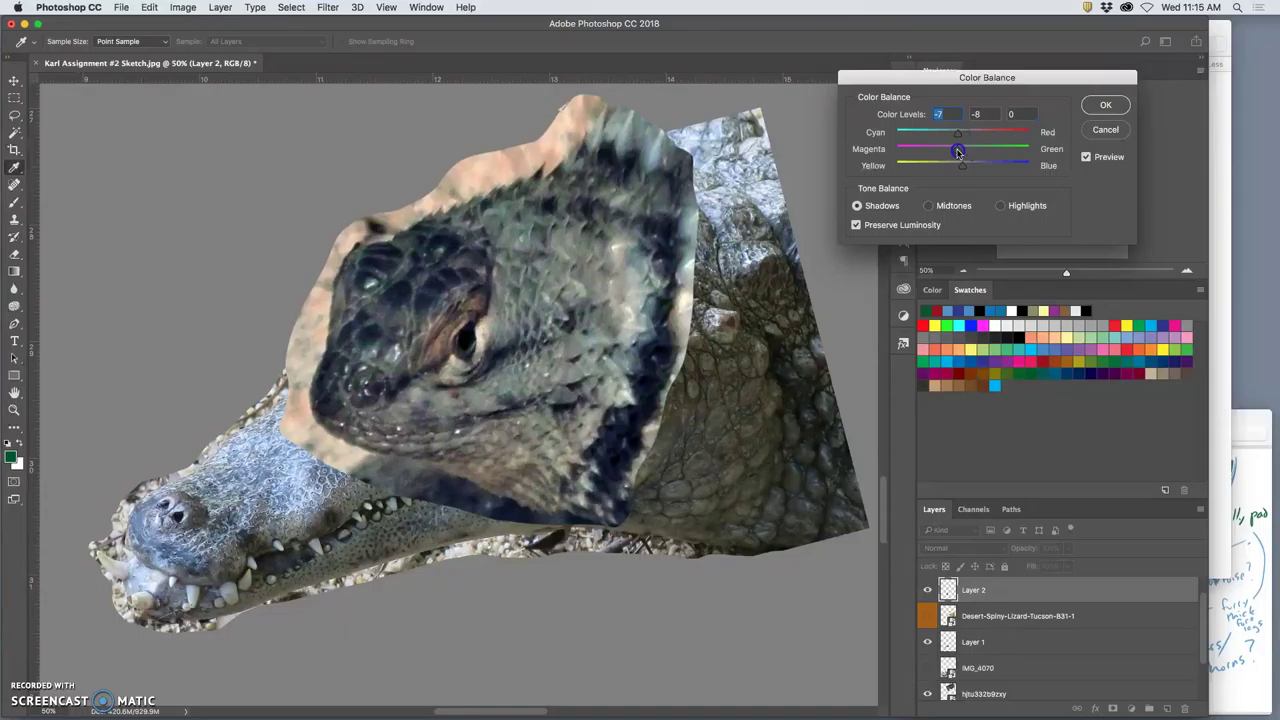
pyautogui.click(1101, 106)
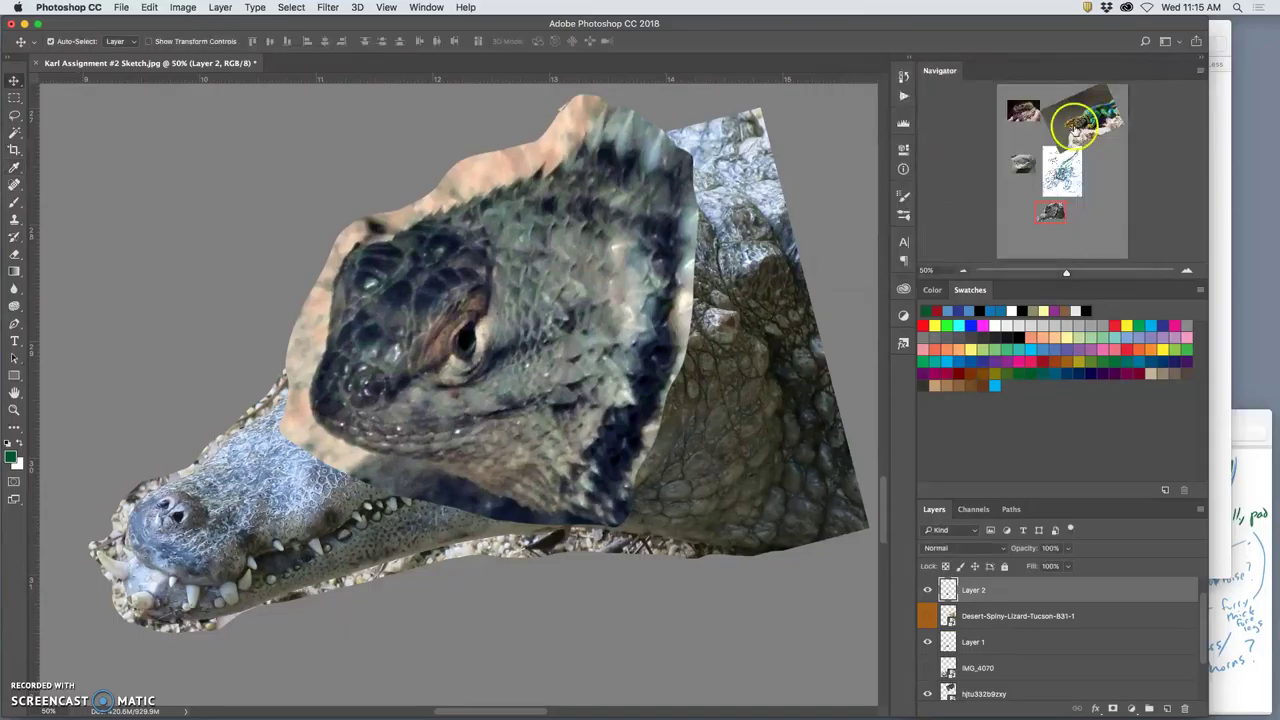
# Erase the lizard's chin and dark lower neck edge with a 162 px, 100%-opacity eraser
pyautogui.click(14, 113)
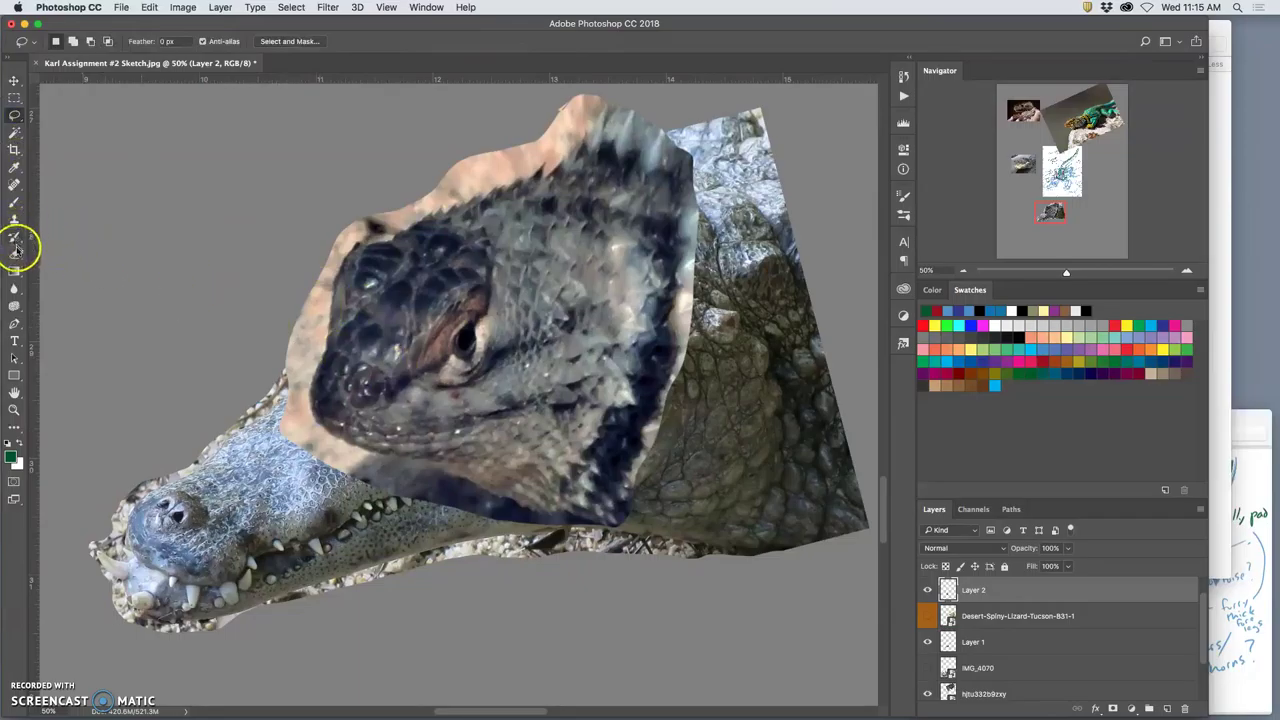
pyautogui.click(15, 254)
pyautogui.click(57, 43)
pyautogui.click(114, 111)
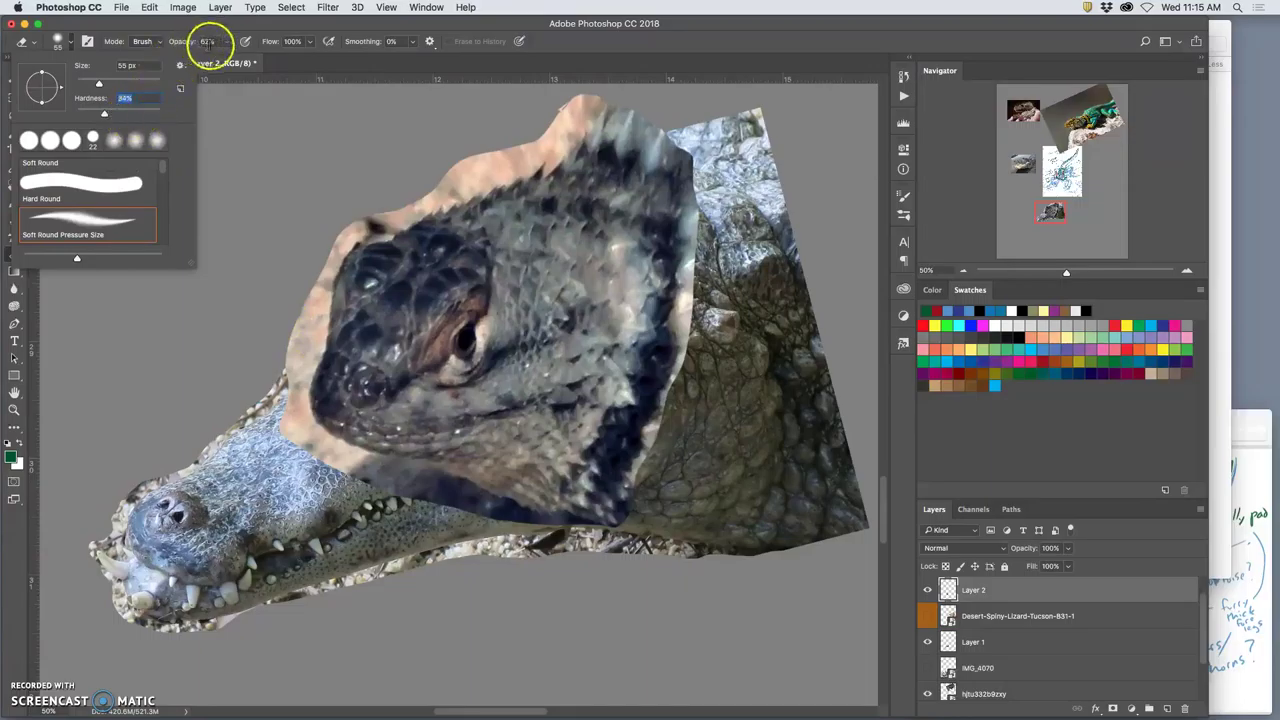
pyautogui.click(227, 43)
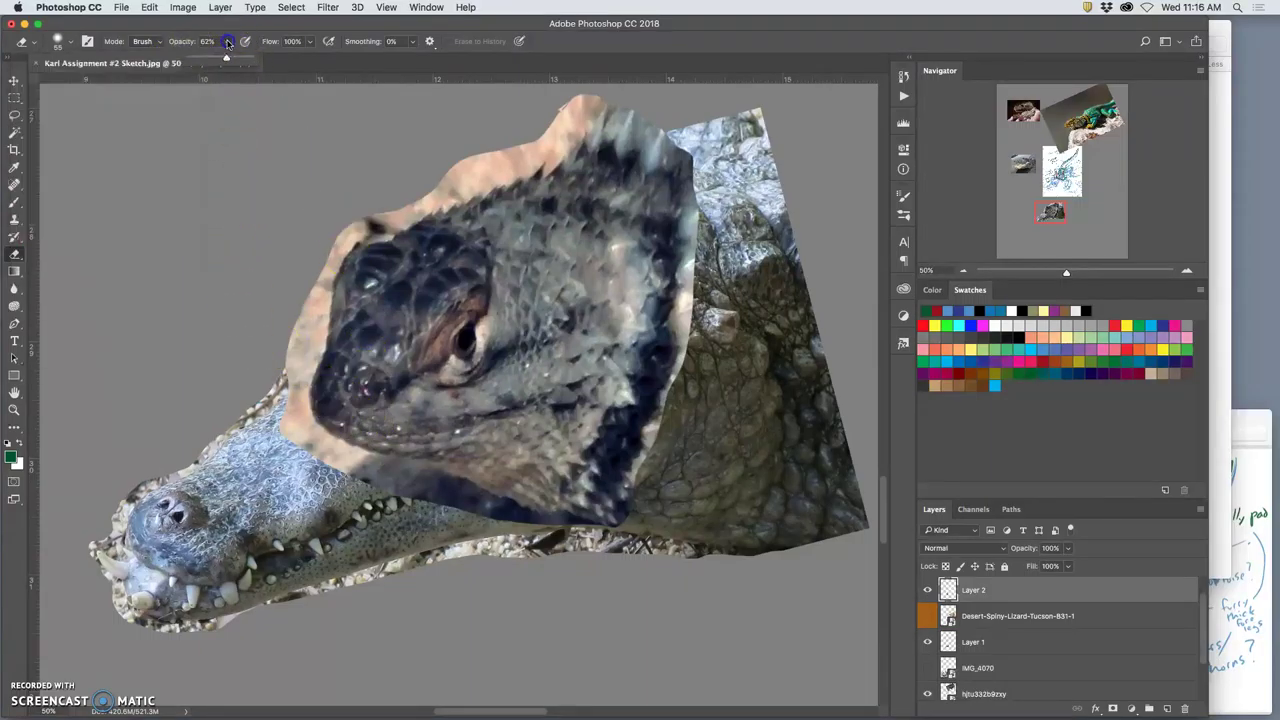
pyautogui.click(64, 42)
pyautogui.click(131, 80)
pyautogui.write('162')
pyautogui.press('Return')
pyautogui.moveTo(307, 431)
pyautogui.mouseDown()
pyautogui.moveTo(399, 462)
pyautogui.moveTo(466, 513)
pyautogui.moveTo(428, 489)
pyautogui.moveTo(559, 531)
pyautogui.moveTo(519, 531)
pyautogui.moveTo(468, 505)
pyautogui.moveTo(569, 532)
pyautogui.mouseUp()
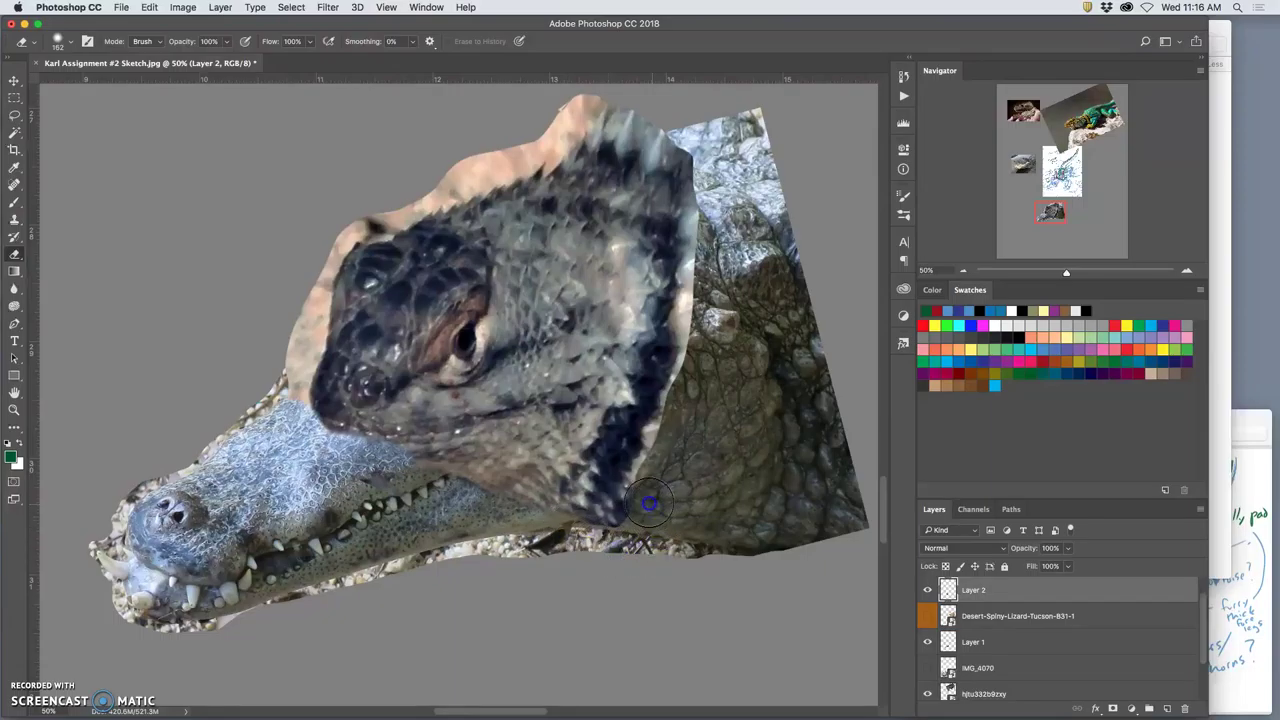
pyautogui.moveTo(648, 502); pyautogui.dragTo(645, 484)
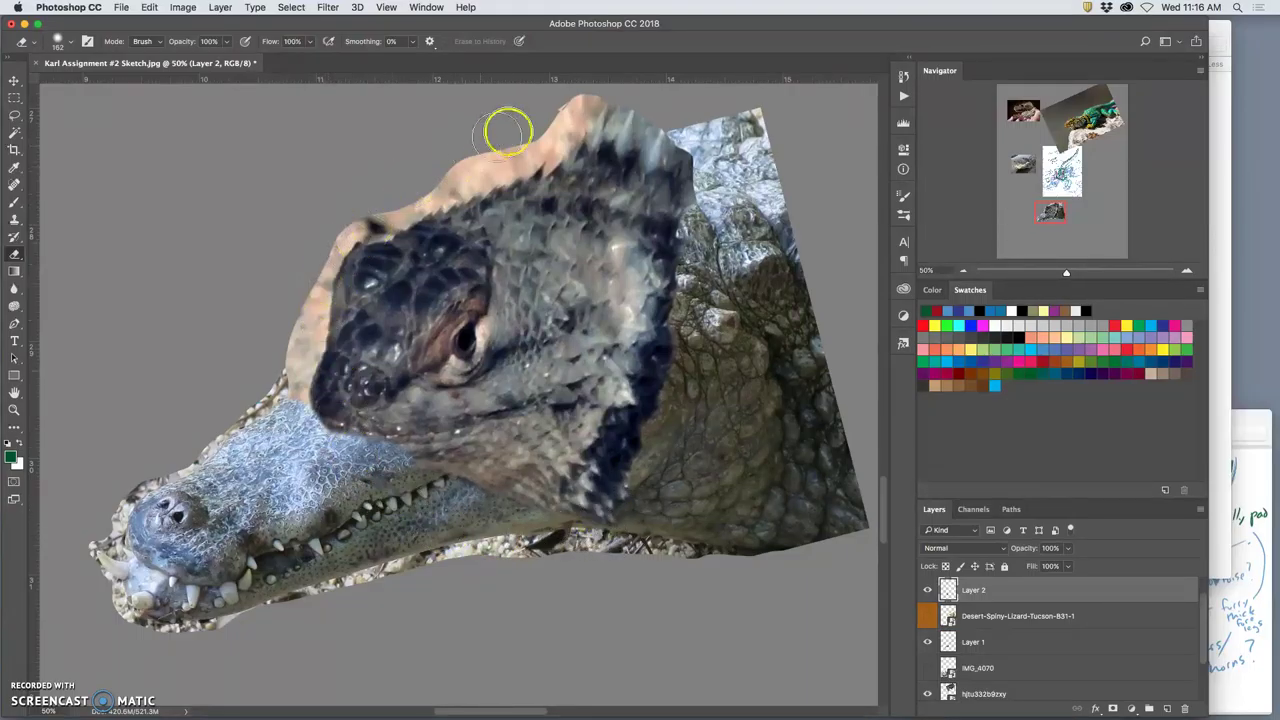
# Erase the lizard overlay's dark spines along the head top and down to the snout edge
pyautogui.moveTo(682, 108)
pyautogui.mouseDown()
pyautogui.moveTo(700, 175)
pyautogui.moveTo(686, 186)
pyautogui.moveTo(694, 143)
pyautogui.moveTo(673, 158)
pyautogui.moveTo(674, 134)
pyautogui.moveTo(648, 120)
pyautogui.mouseUp()
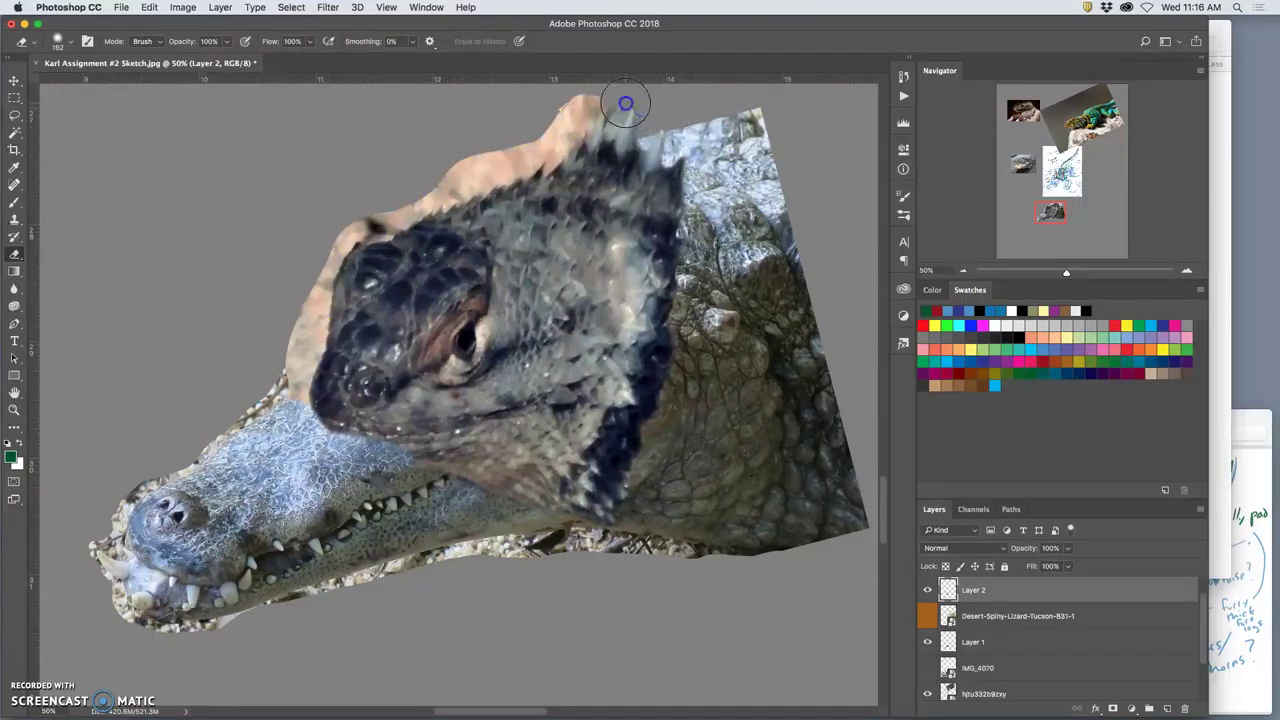
pyautogui.moveTo(612, 126)
pyautogui.mouseDown()
pyautogui.moveTo(635, 99)
pyautogui.moveTo(600, 95)
pyautogui.moveTo(614, 96)
pyautogui.moveTo(612, 114)
pyautogui.moveTo(605, 95)
pyautogui.moveTo(559, 159)
pyautogui.moveTo(593, 96)
pyautogui.mouseUp()
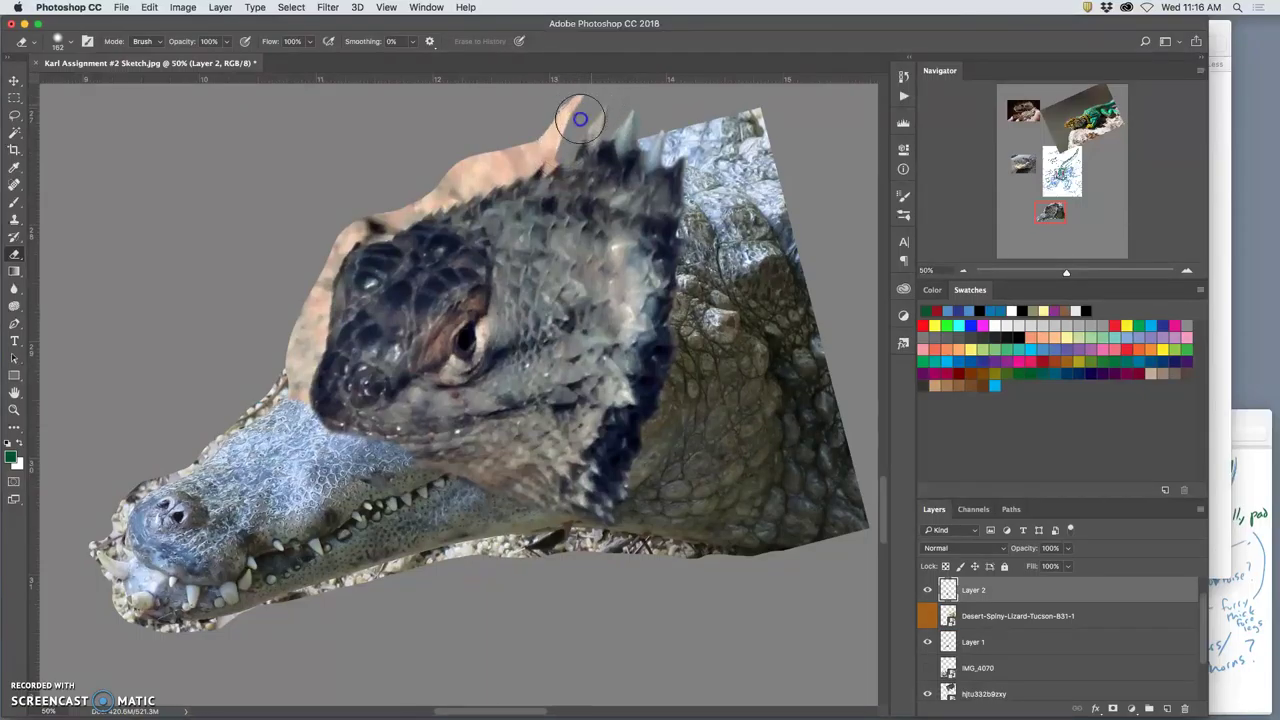
pyautogui.moveTo(289, 403); pyautogui.dragTo(308, 354)
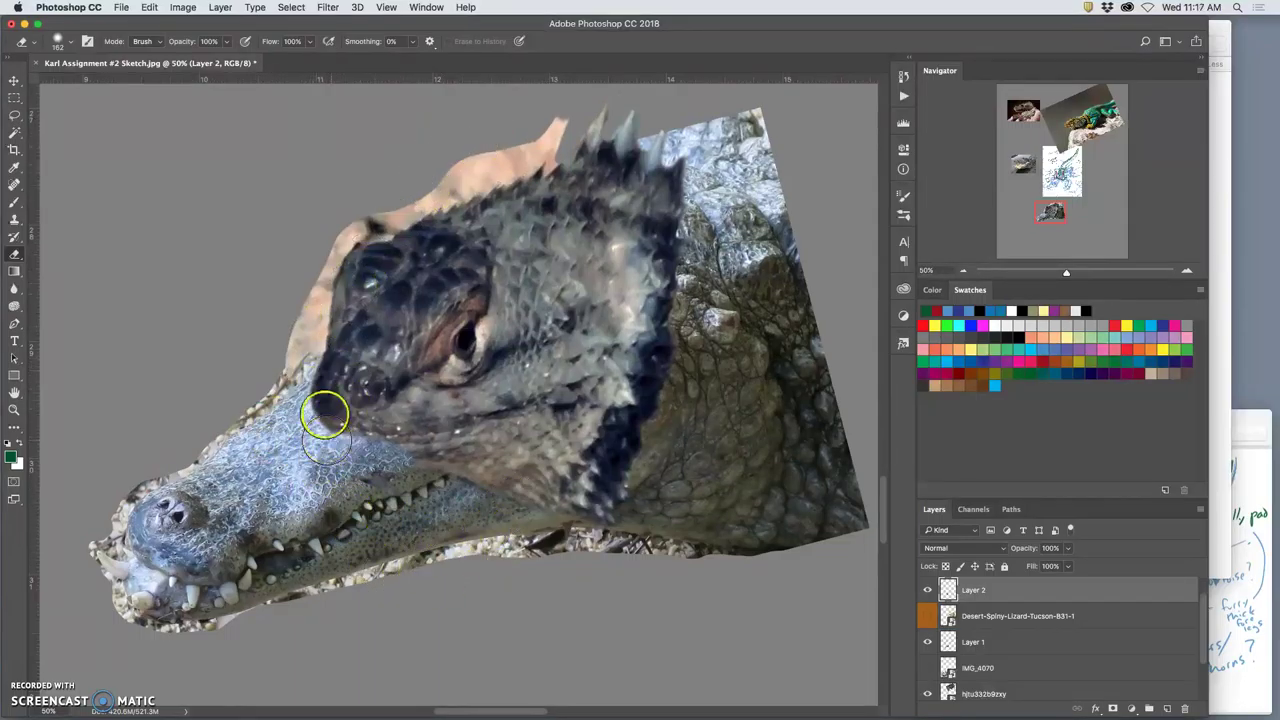
pyautogui.moveTo(288, 378); pyautogui.dragTo(289, 309)
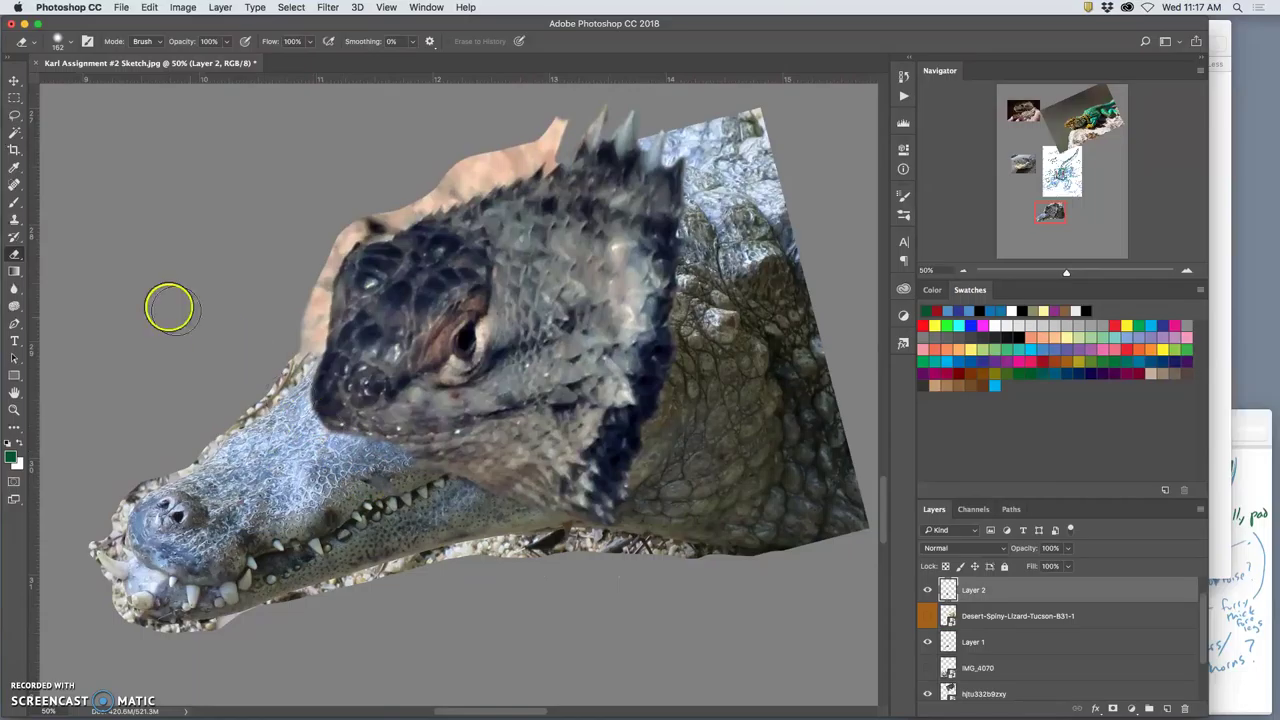
# Lower the eraser opacity to 33% and softly fade the overlay over the snout
pyautogui.click(227, 41)
pyautogui.moveTo(228, 60); pyautogui.dragTo(213, 60)
pyautogui.click(338, 430)
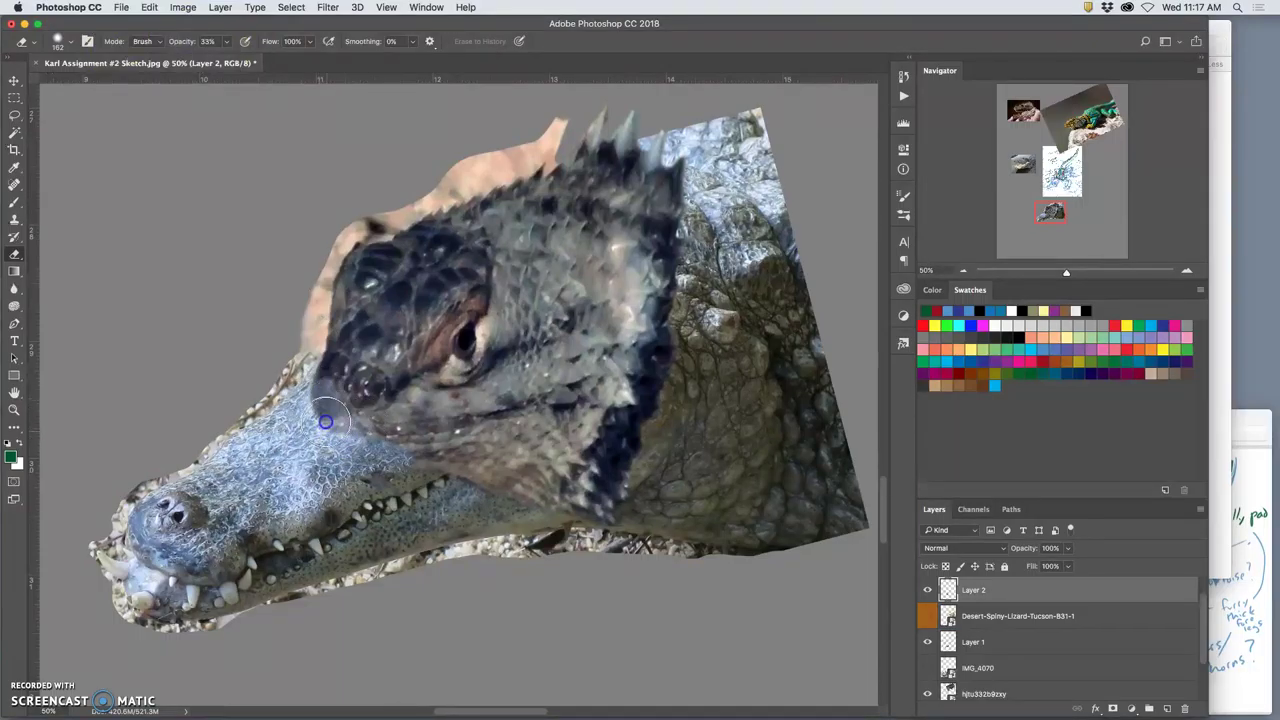
pyautogui.moveTo(333, 412)
pyautogui.mouseDown()
pyautogui.moveTo(300, 403)
pyautogui.moveTo(338, 398)
pyautogui.moveTo(319, 385)
pyautogui.mouseUp()
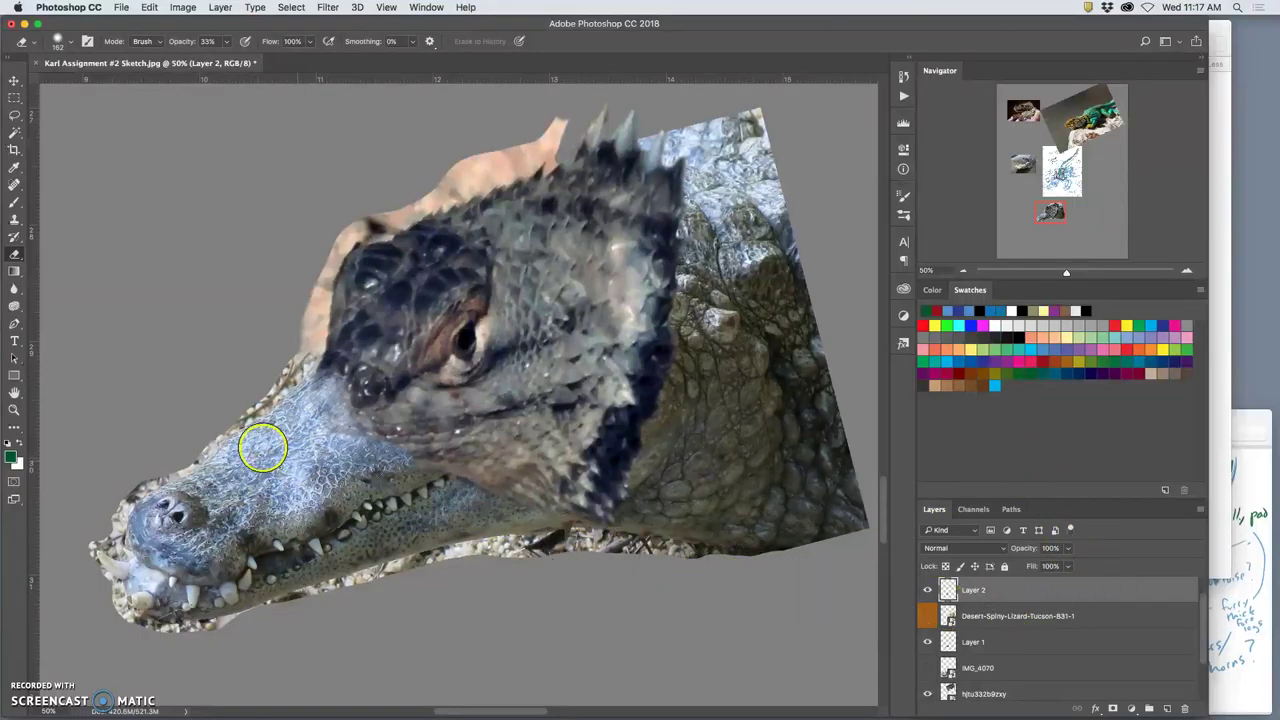
# Apply Levels to Layer 1 with midtones at 0.87 and output white at 225
pyautogui.click(14, 80)
pyautogui.click(274, 459)
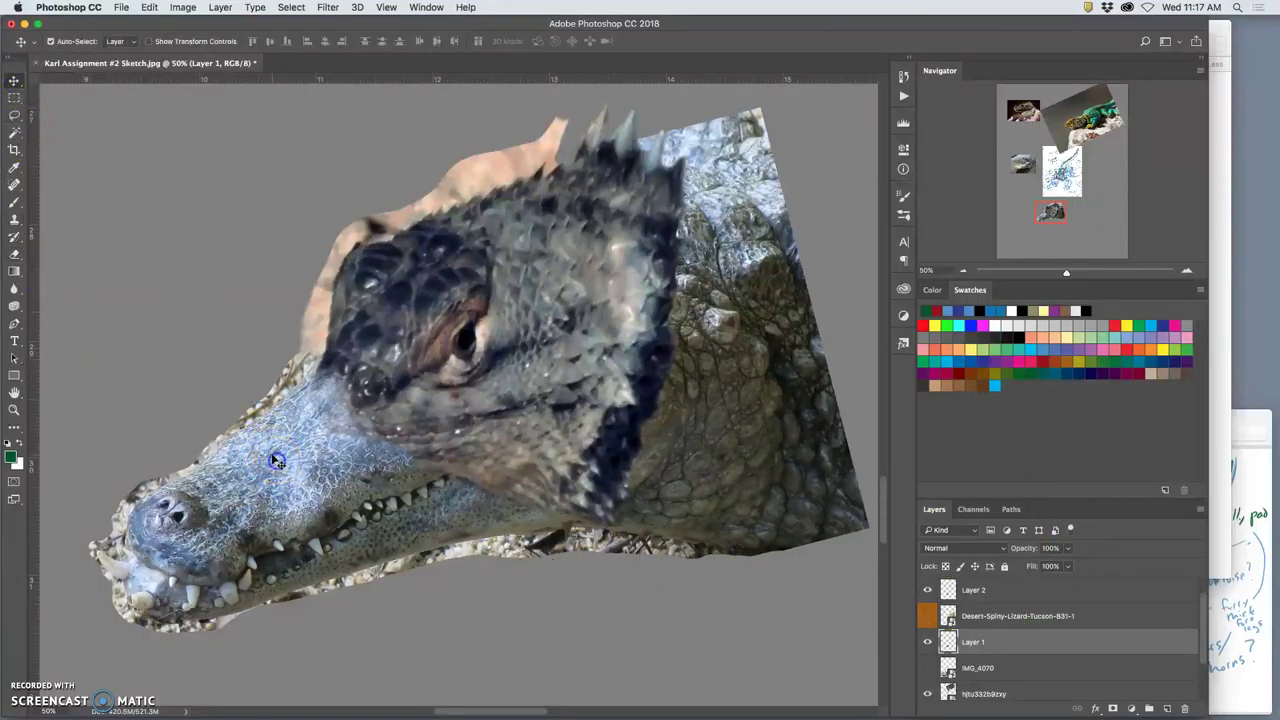
pyautogui.click(185, 7)
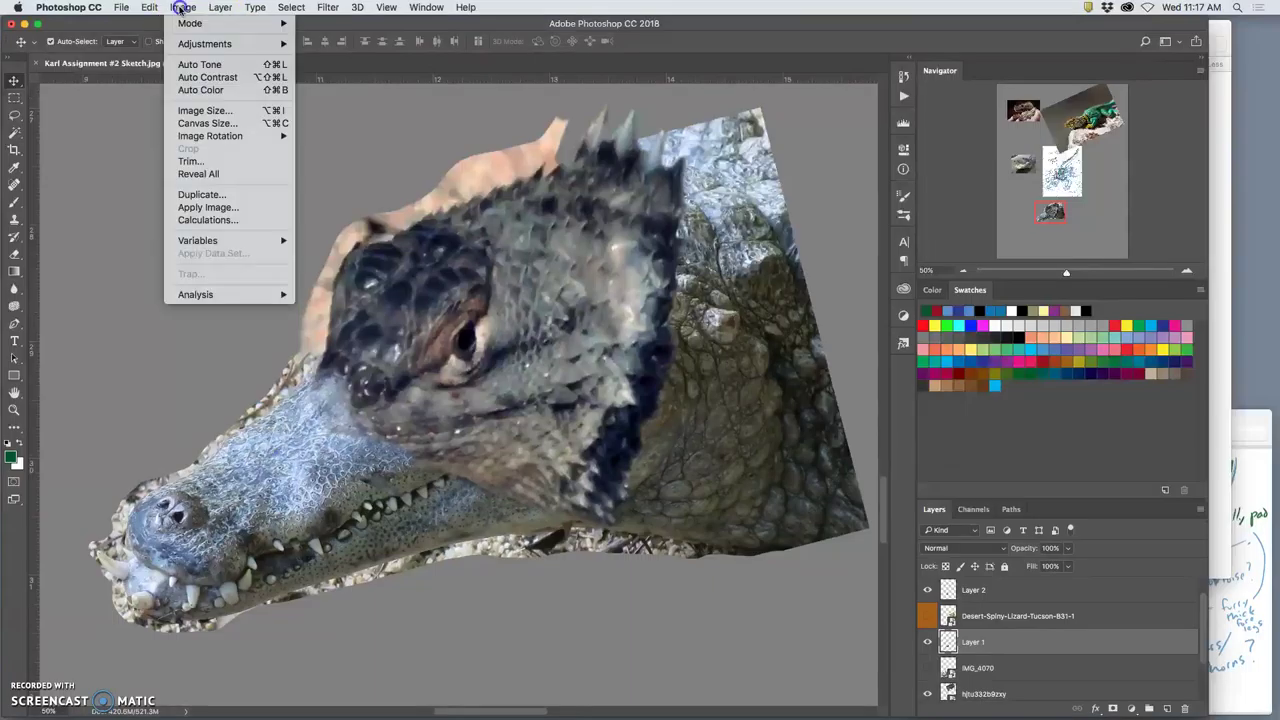
pyautogui.click(328, 57)
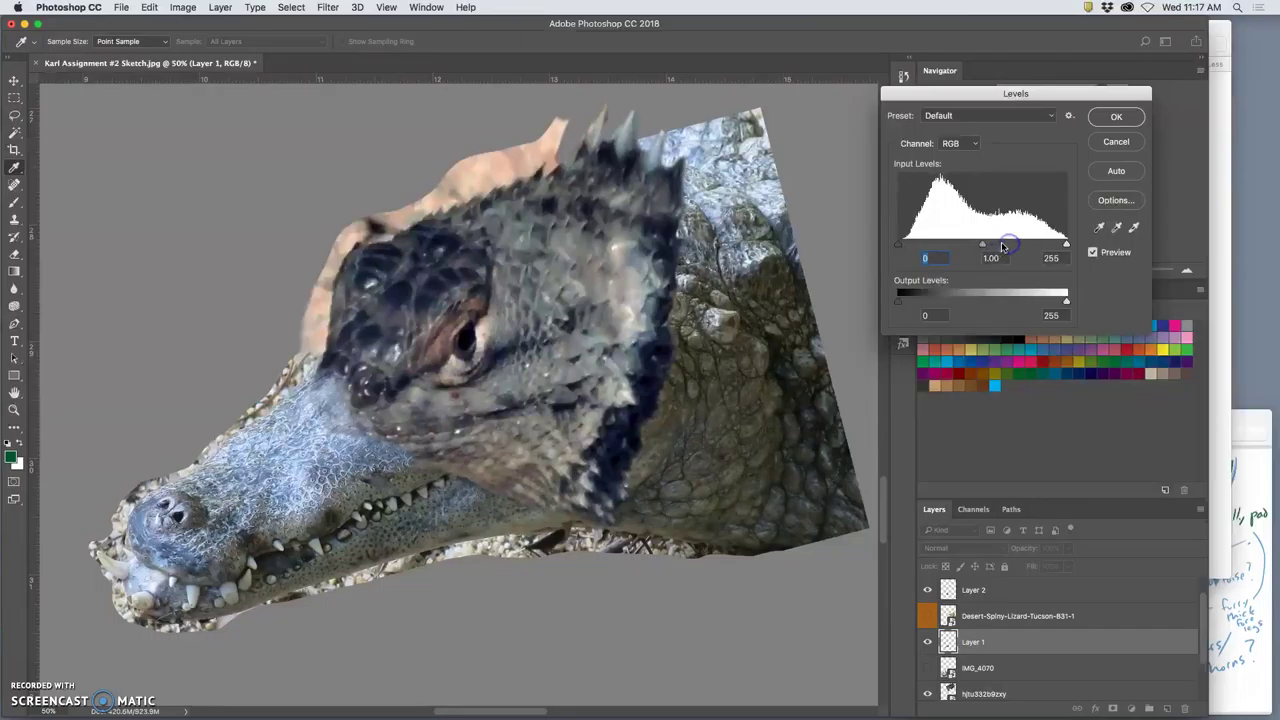
pyautogui.moveTo(982, 246); pyautogui.dragTo(987, 245)
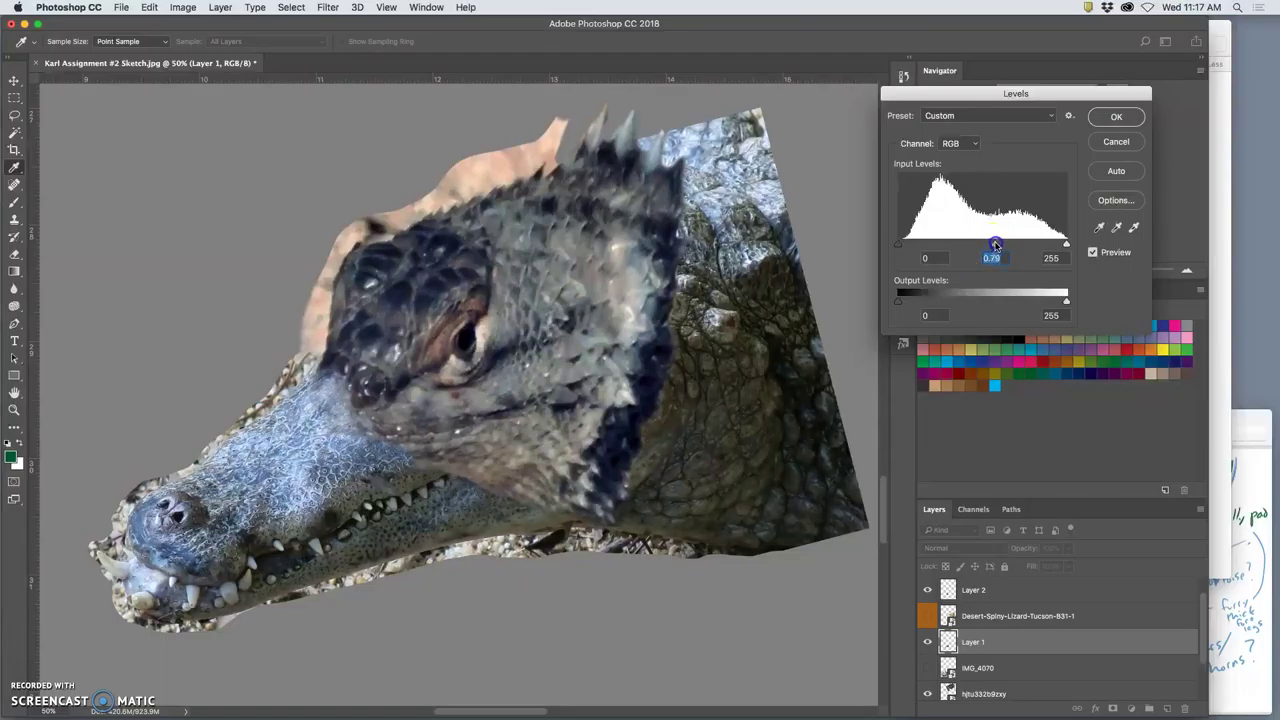
pyautogui.moveTo(995, 245); pyautogui.dragTo(987, 242)
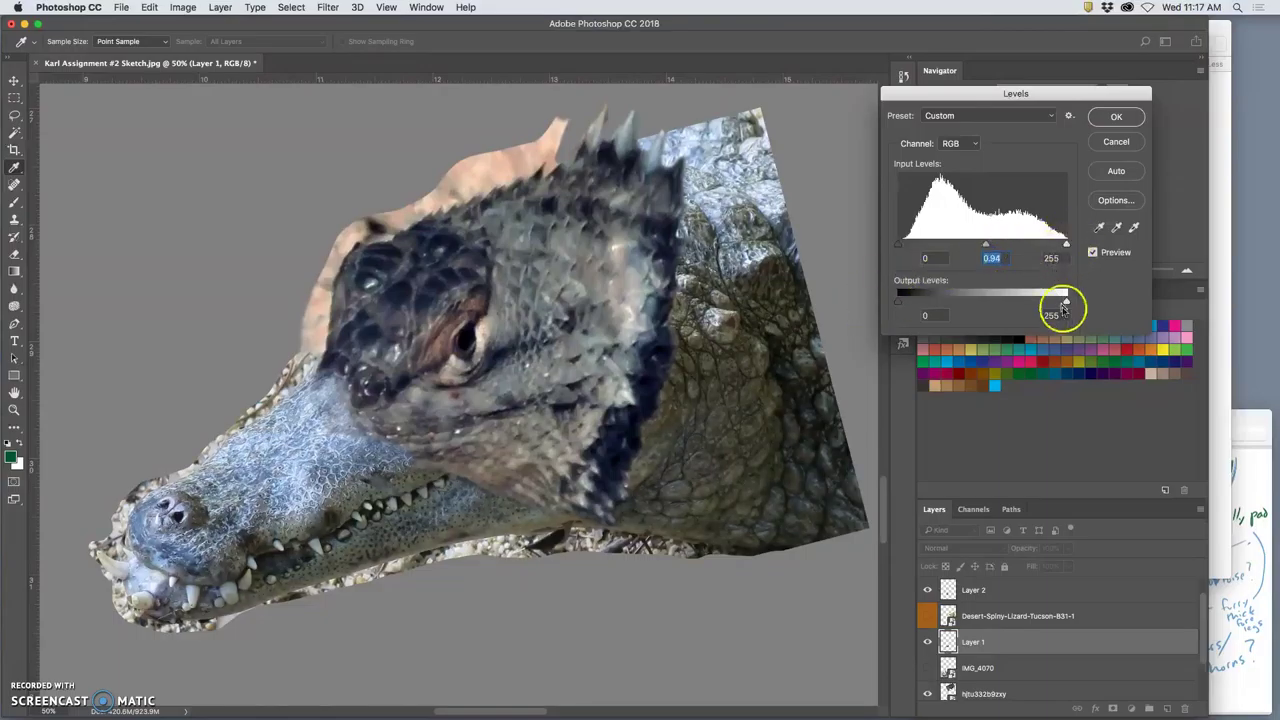
pyautogui.moveTo(1066, 299); pyautogui.dragTo(1050, 301)
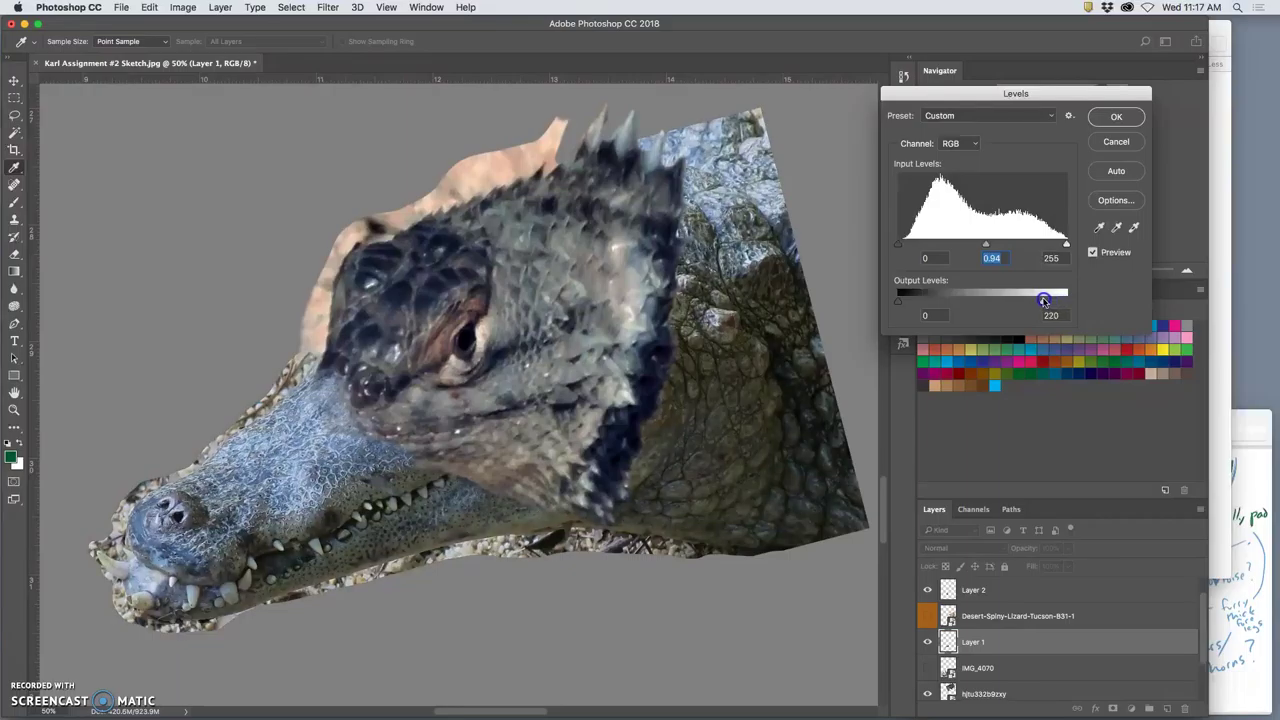
pyautogui.moveTo(989, 248); pyautogui.dragTo(990, 248)
pyautogui.click(1138, 118)
# Burn the area under the eye and the snout below it on Layer 1
pyautogui.click(14, 291)
pyautogui.moveTo(14, 291)
pyautogui.mouseDown()
pyautogui.moveTo(43, 289)
pyautogui.moveTo(14, 306)
pyautogui.moveTo(52, 314)
pyautogui.mouseUp()
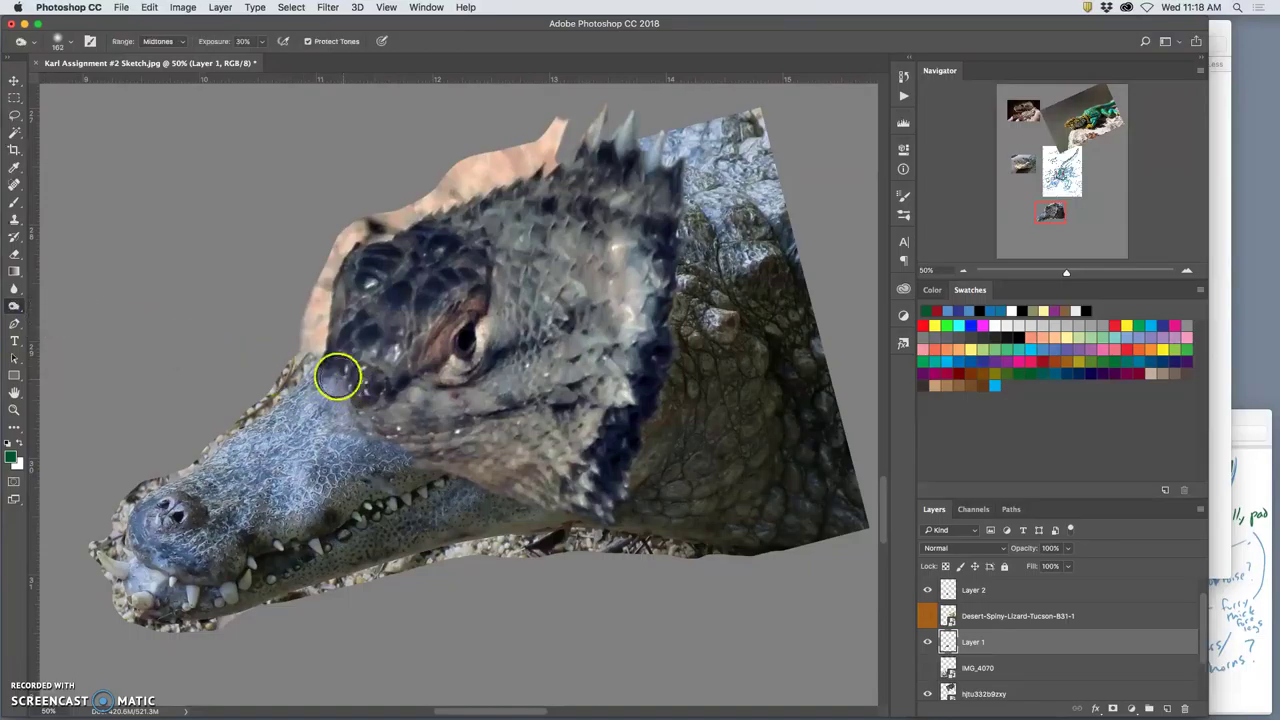
pyautogui.moveTo(283, 432)
pyautogui.mouseDown()
pyautogui.moveTo(363, 363)
pyautogui.moveTo(262, 445)
pyautogui.mouseUp()
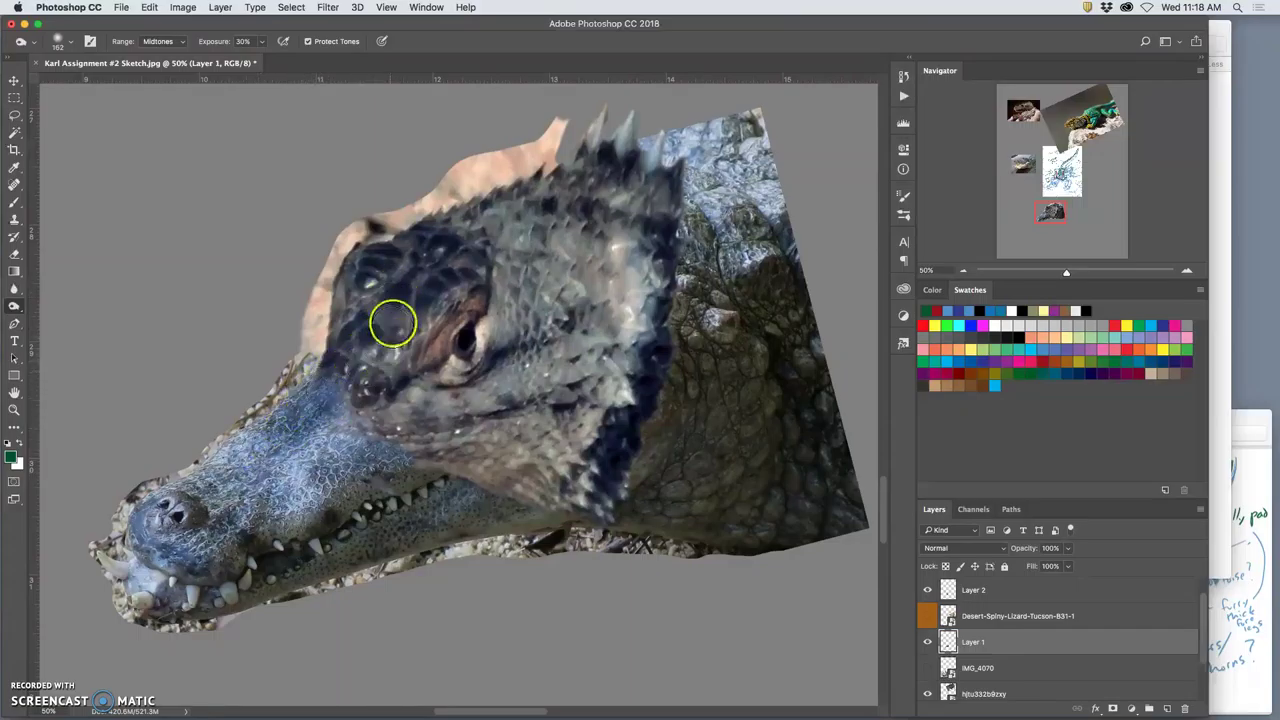
pyautogui.moveTo(351, 366)
pyautogui.mouseDown()
pyautogui.moveTo(282, 426)
pyautogui.moveTo(357, 398)
pyautogui.moveTo(279, 459)
pyautogui.moveTo(306, 462)
pyautogui.moveTo(348, 420)
pyautogui.moveTo(266, 434)
pyautogui.moveTo(225, 475)
pyautogui.moveTo(280, 446)
pyautogui.moveTo(272, 477)
pyautogui.moveTo(300, 455)
pyautogui.moveTo(305, 485)
pyautogui.mouseUp()
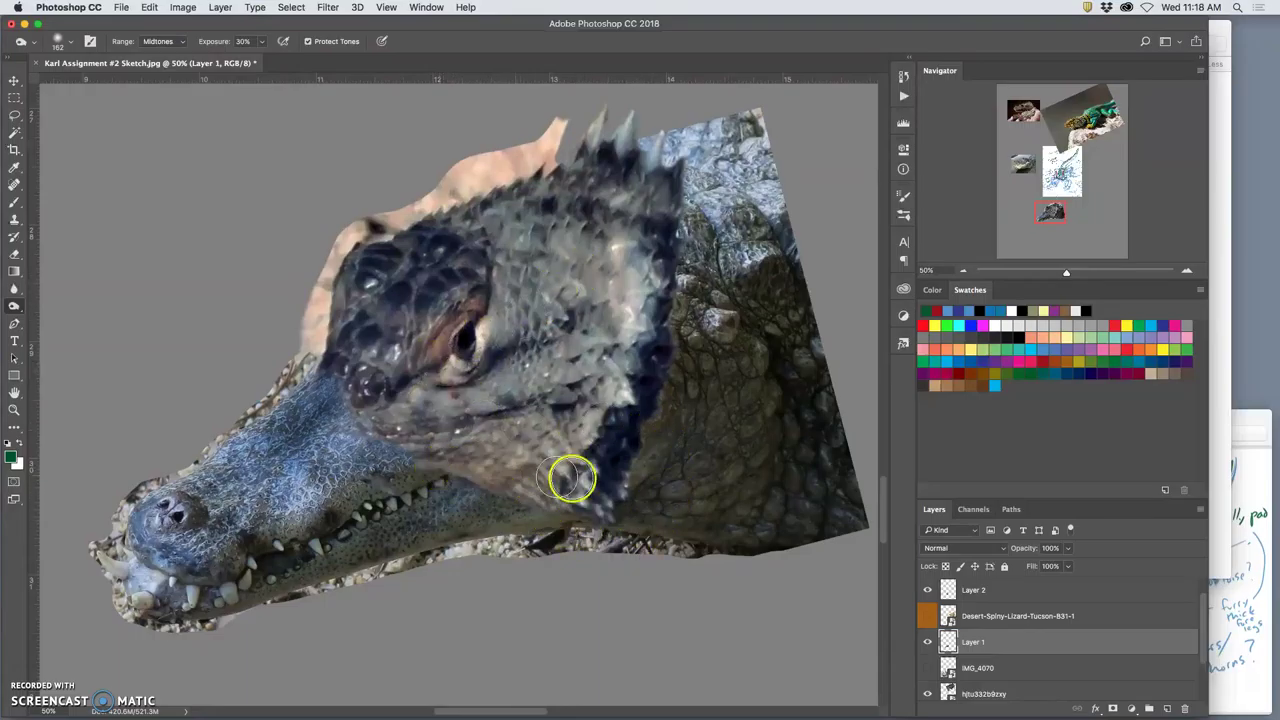
# Burn the snout, jaw, neck and under-eye area on Layer 2
pyautogui.click(982, 593)
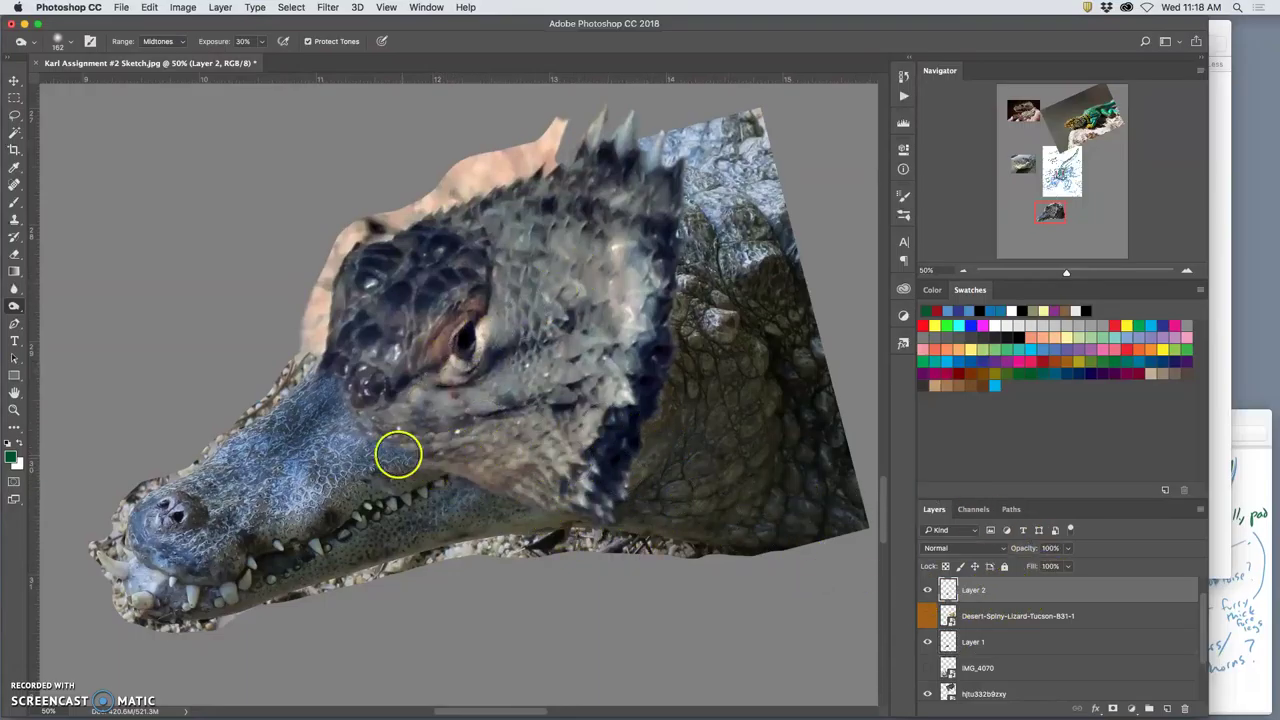
pyautogui.moveTo(491, 491)
pyautogui.mouseDown()
pyautogui.moveTo(419, 466)
pyautogui.moveTo(508, 490)
pyautogui.moveTo(489, 477)
pyautogui.moveTo(528, 505)
pyautogui.mouseUp()
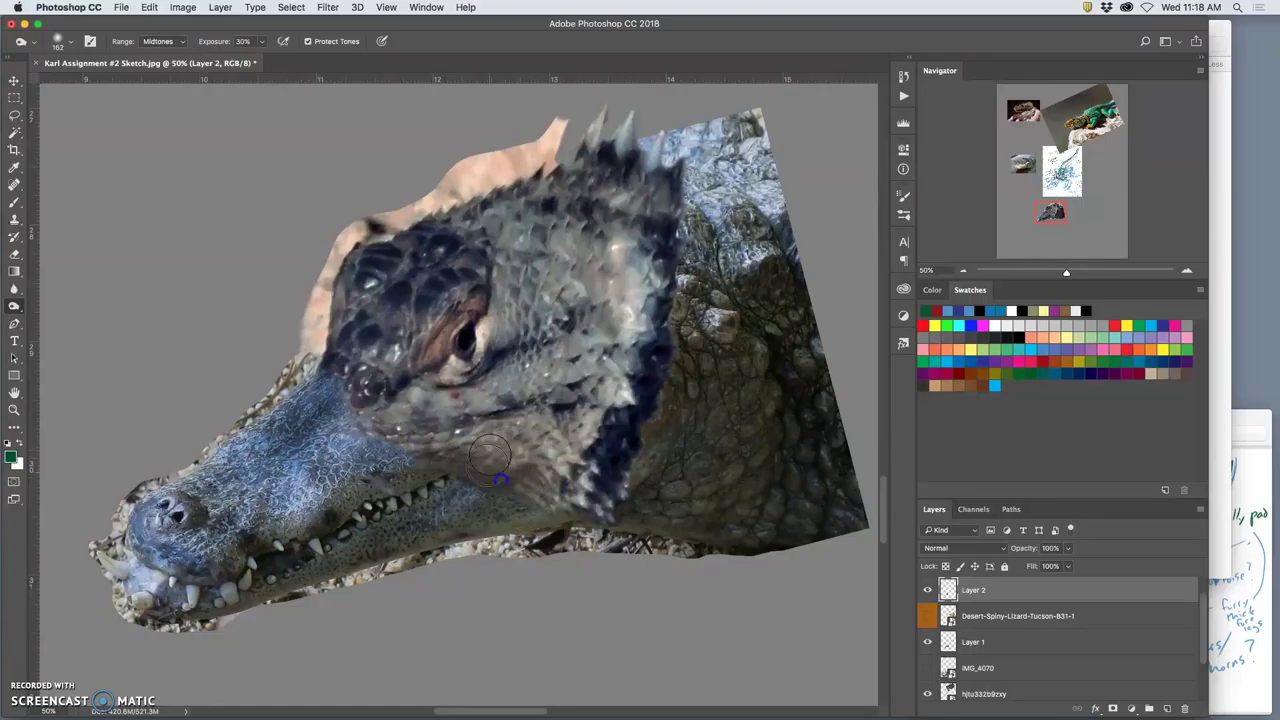
pyautogui.moveTo(447, 476); pyautogui.dragTo(476, 466)
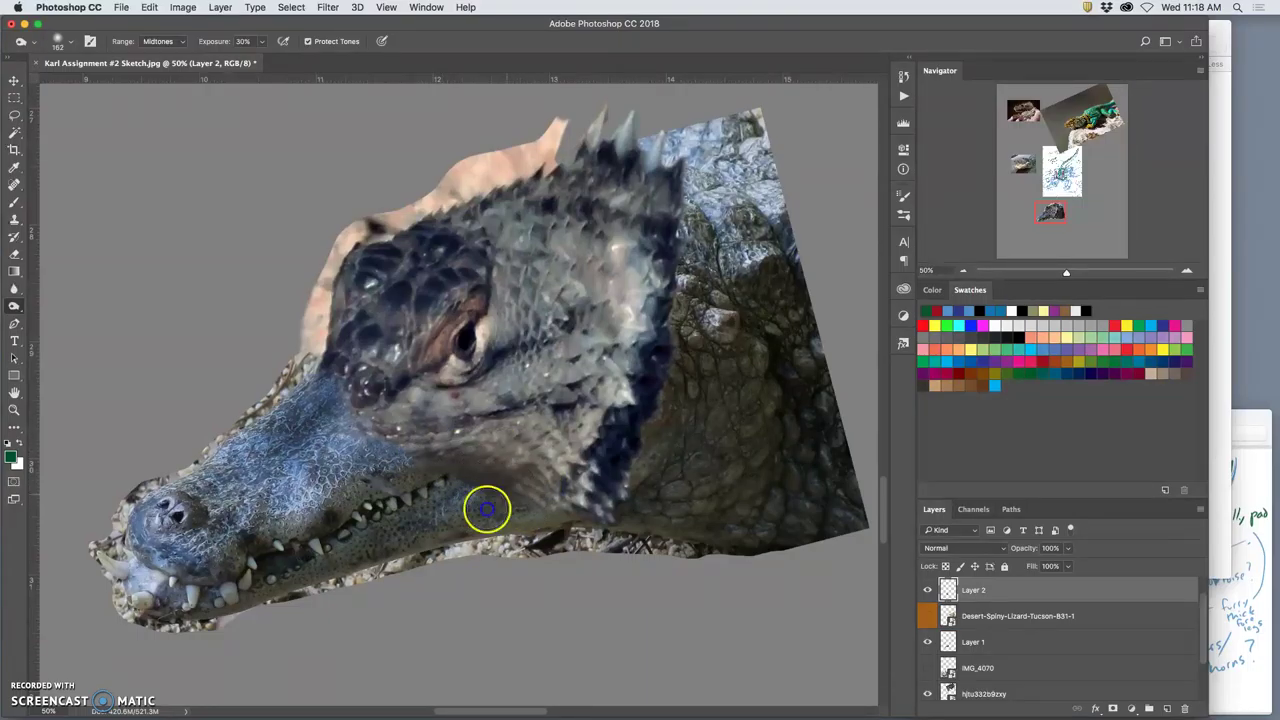
pyautogui.moveTo(600, 435)
pyautogui.mouseDown()
pyautogui.moveTo(559, 421)
pyautogui.moveTo(522, 447)
pyautogui.moveTo(523, 428)
pyautogui.moveTo(578, 386)
pyautogui.moveTo(599, 319)
pyautogui.moveTo(587, 361)
pyautogui.moveTo(570, 304)
pyautogui.moveTo(578, 254)
pyautogui.moveTo(564, 242)
pyautogui.moveTo(630, 312)
pyautogui.mouseUp()
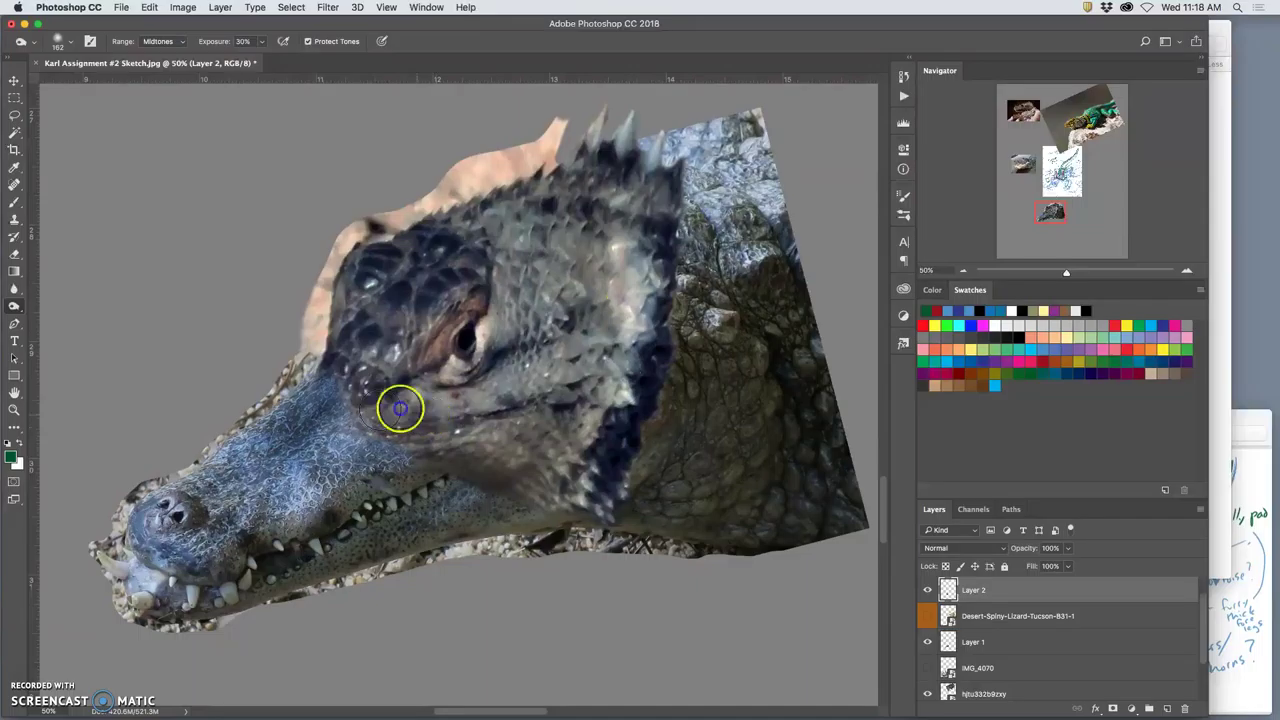
pyautogui.moveTo(440, 400)
pyautogui.mouseDown()
pyautogui.moveTo(405, 399)
pyautogui.moveTo(451, 429)
pyautogui.moveTo(480, 419)
pyautogui.moveTo(444, 433)
pyautogui.moveTo(337, 431)
pyautogui.moveTo(371, 470)
pyautogui.moveTo(365, 432)
pyautogui.moveTo(287, 462)
pyautogui.mouseUp()
# Undo the last burn stroke and toggle the lizard overlay off and on to compare
pyautogui.click(986, 642)
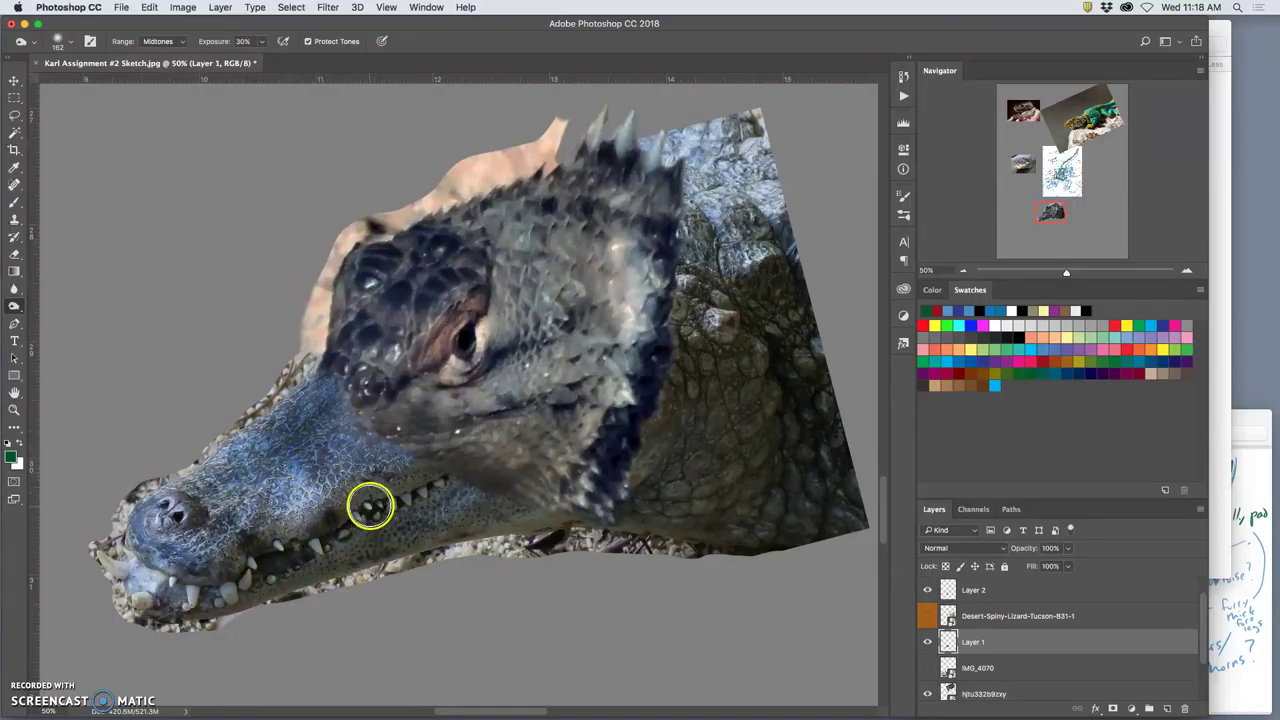
pyautogui.press('super+z')
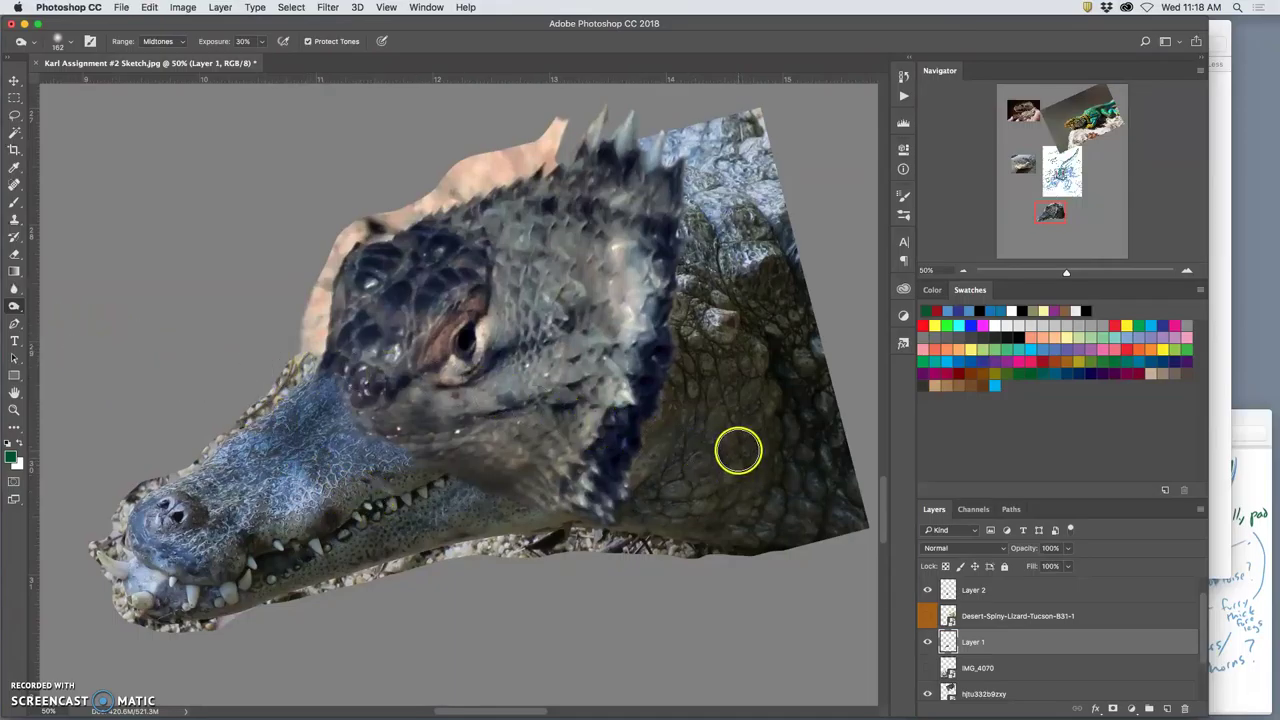
pyautogui.press('super+minus')
pyautogui.press('super+minus')
pyautogui.press('super+minus')
pyautogui.press('super+plus')
pyautogui.press('super+plus')
pyautogui.press('super+plus')
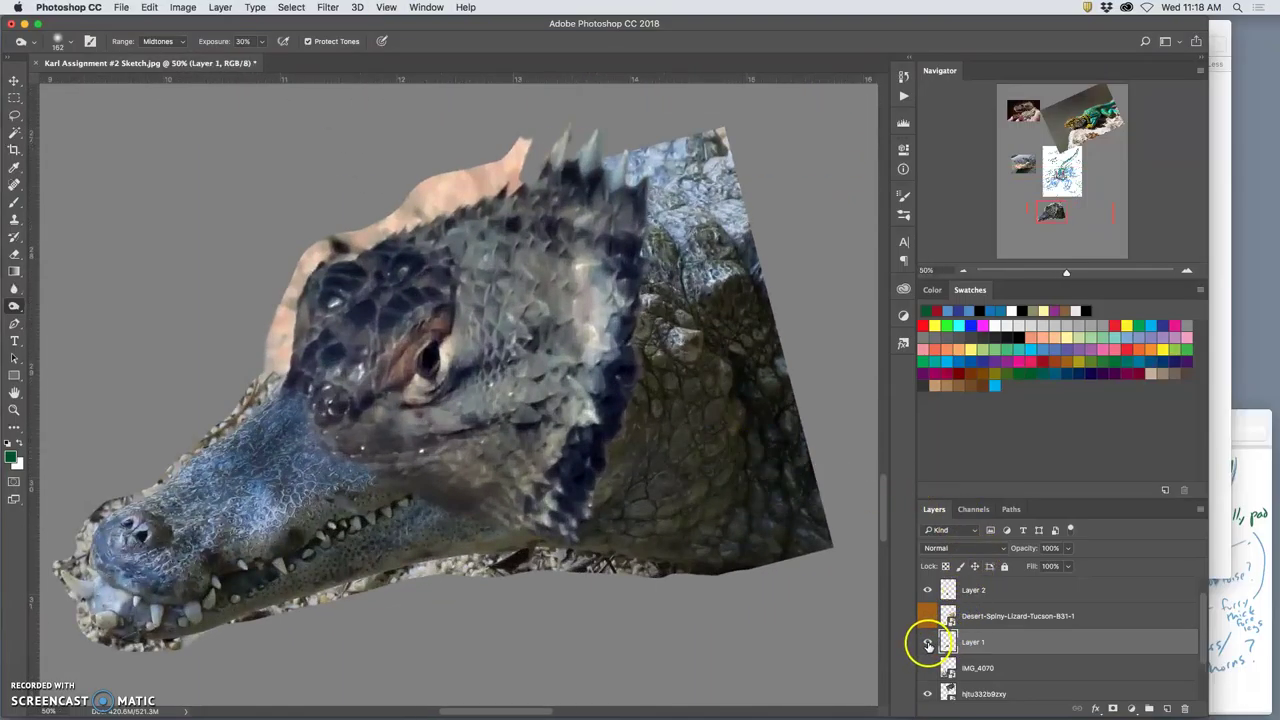
pyautogui.click(927, 590)
pyautogui.click(928, 591)
pyautogui.click(928, 591)
pyautogui.click(928, 591)
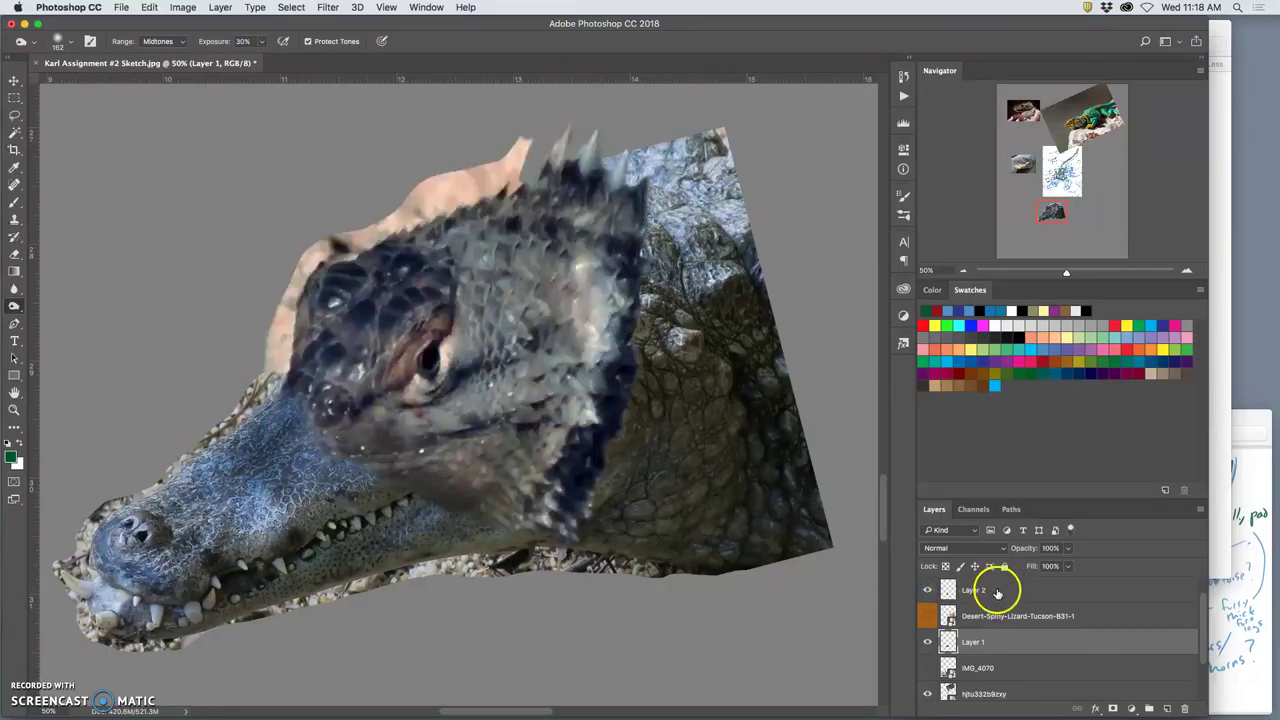
pyautogui.click(997, 595)
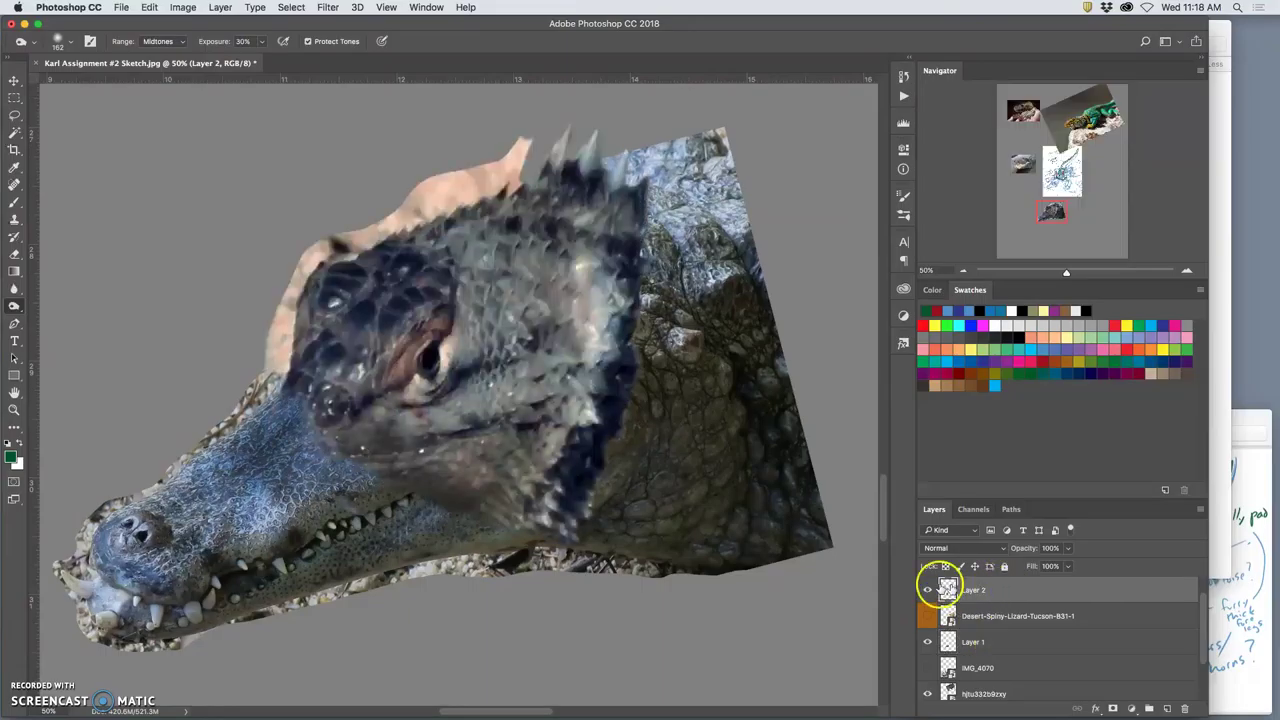
pyautogui.click(15, 257)
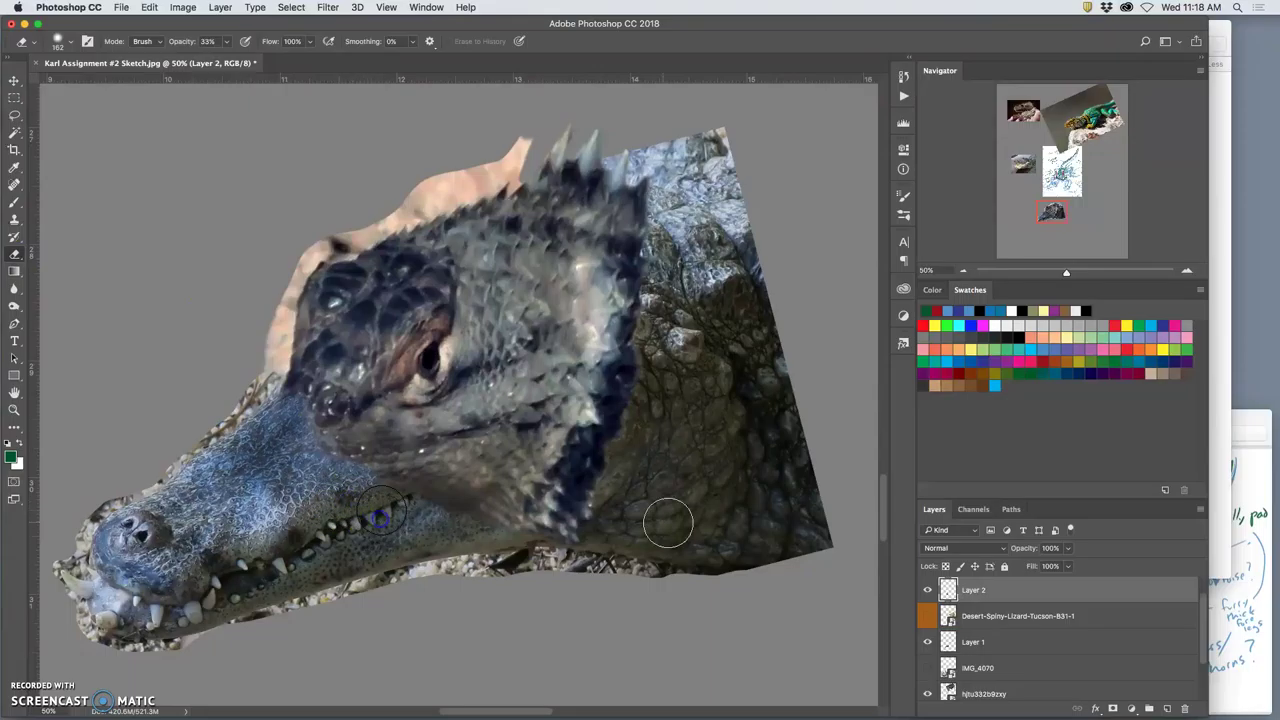
# Erase overlay texture near the right edge, then briefly switch to the screen recorder and back
pyautogui.moveTo(708, 528)
pyautogui.mouseDown()
pyautogui.moveTo(809, 480)
pyautogui.moveTo(797, 447)
pyautogui.mouseUp()
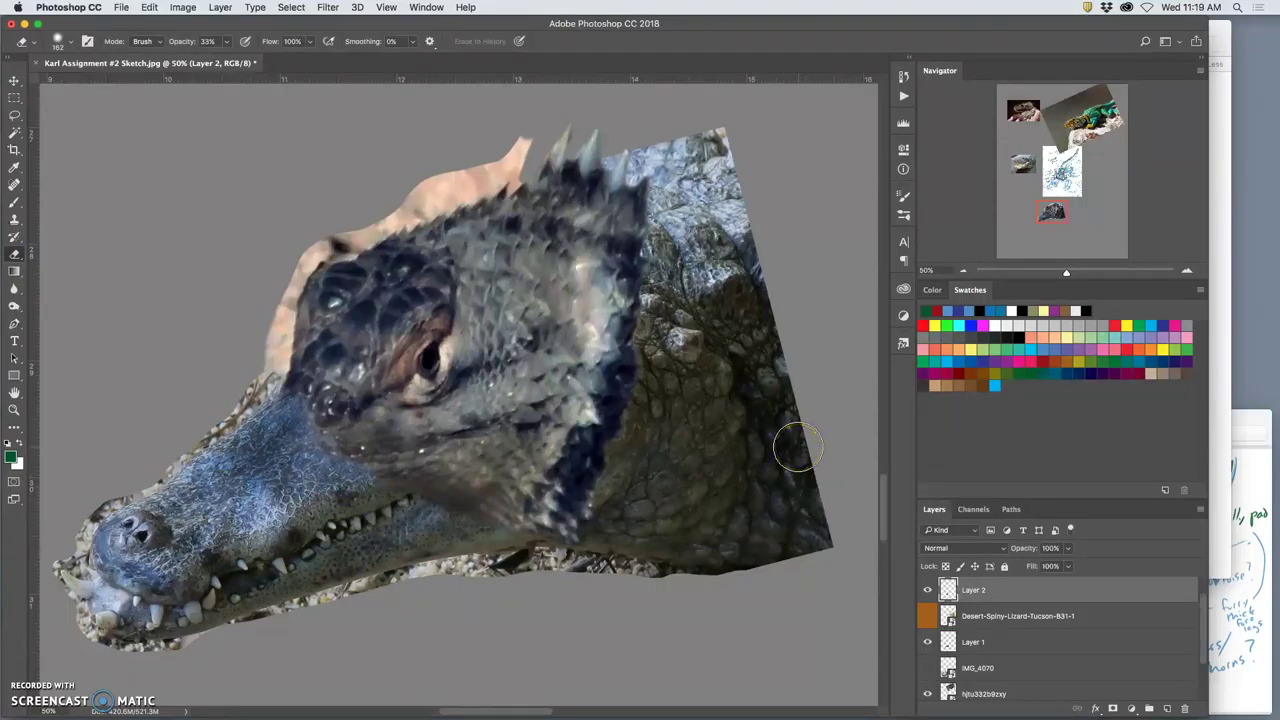
pyautogui.click(119, 7)
pyautogui.click(119, 7)
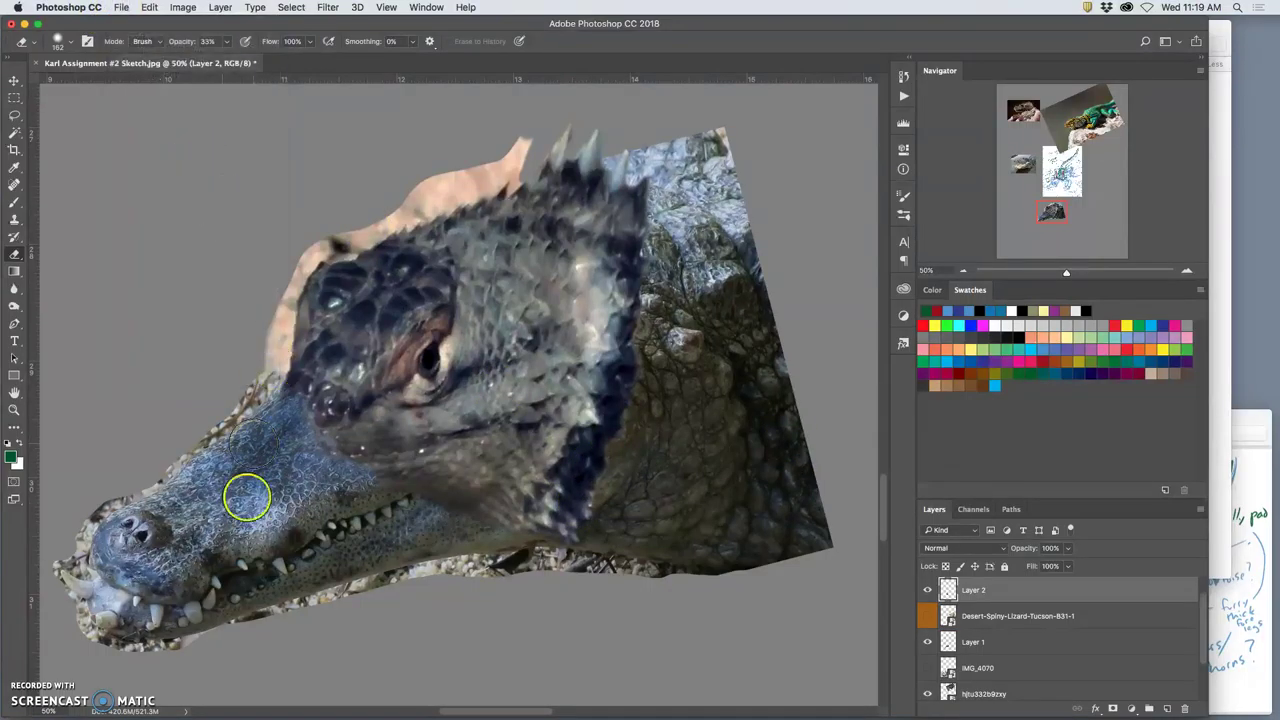
pyautogui.moveTo(300, 712)
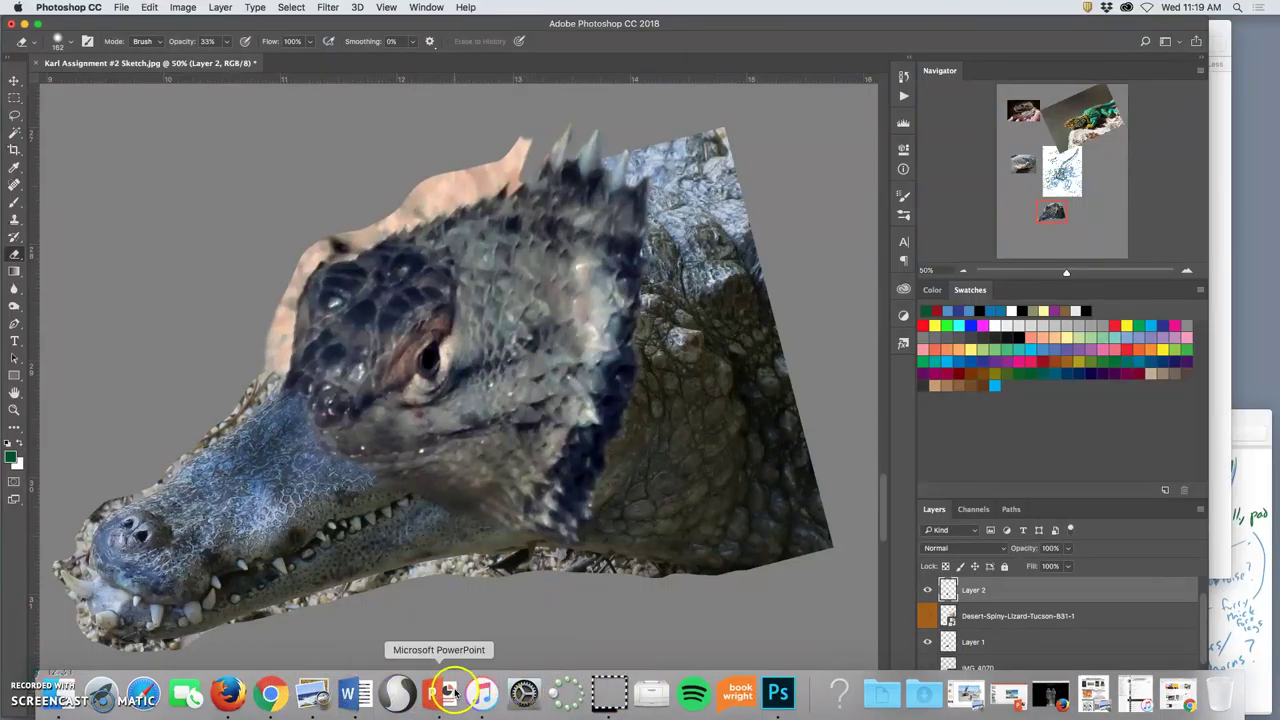
pyautogui.click(583, 690)
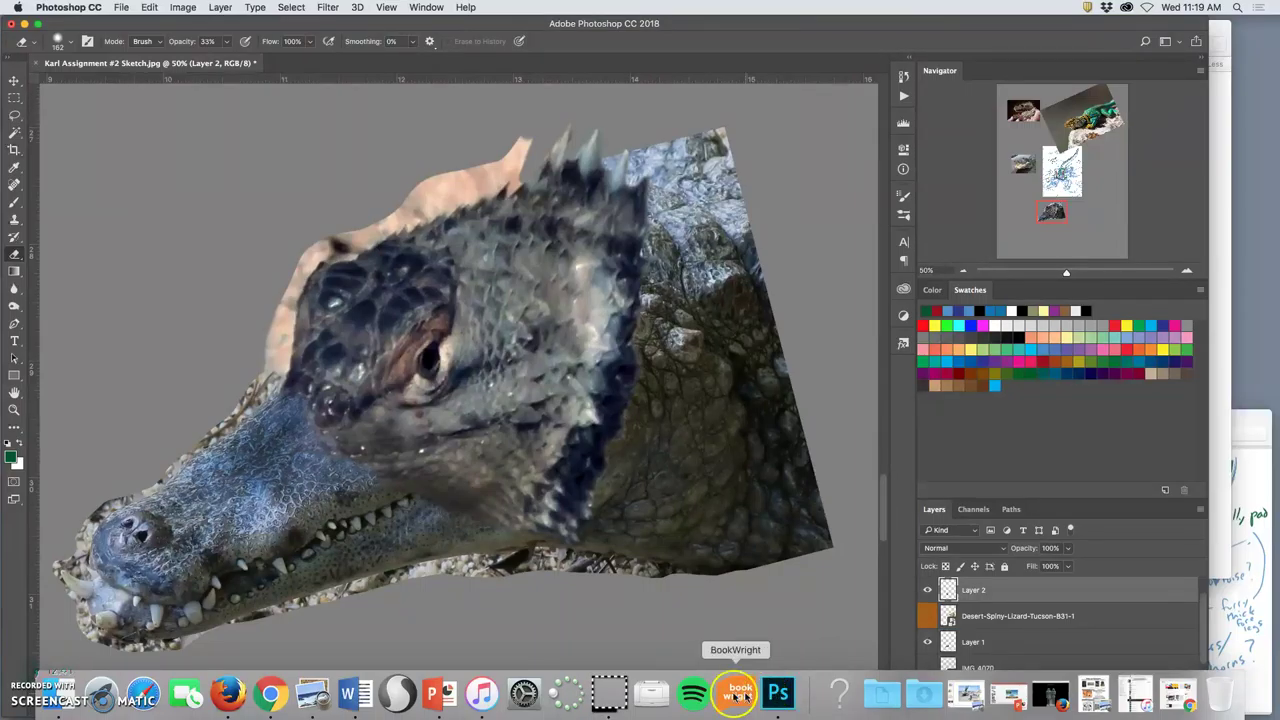
pyautogui.click(651, 690)
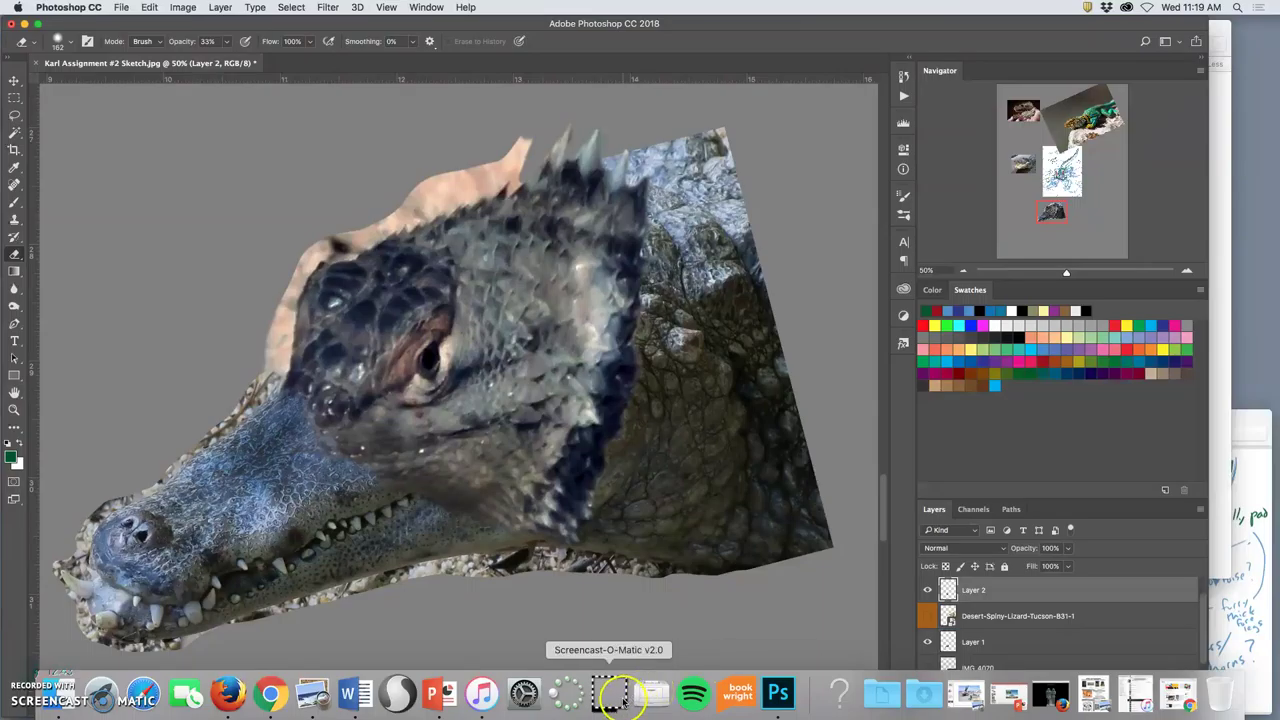
pyautogui.click(610, 692)
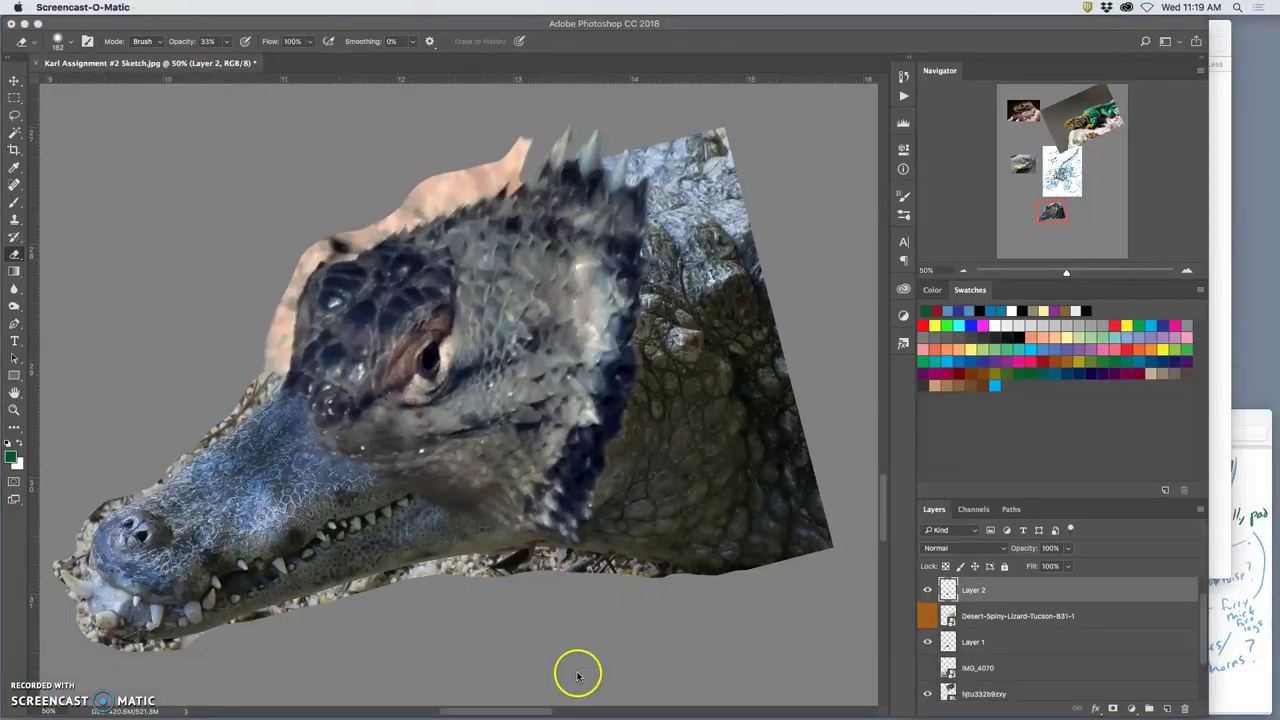
pyautogui.click(383, 653)
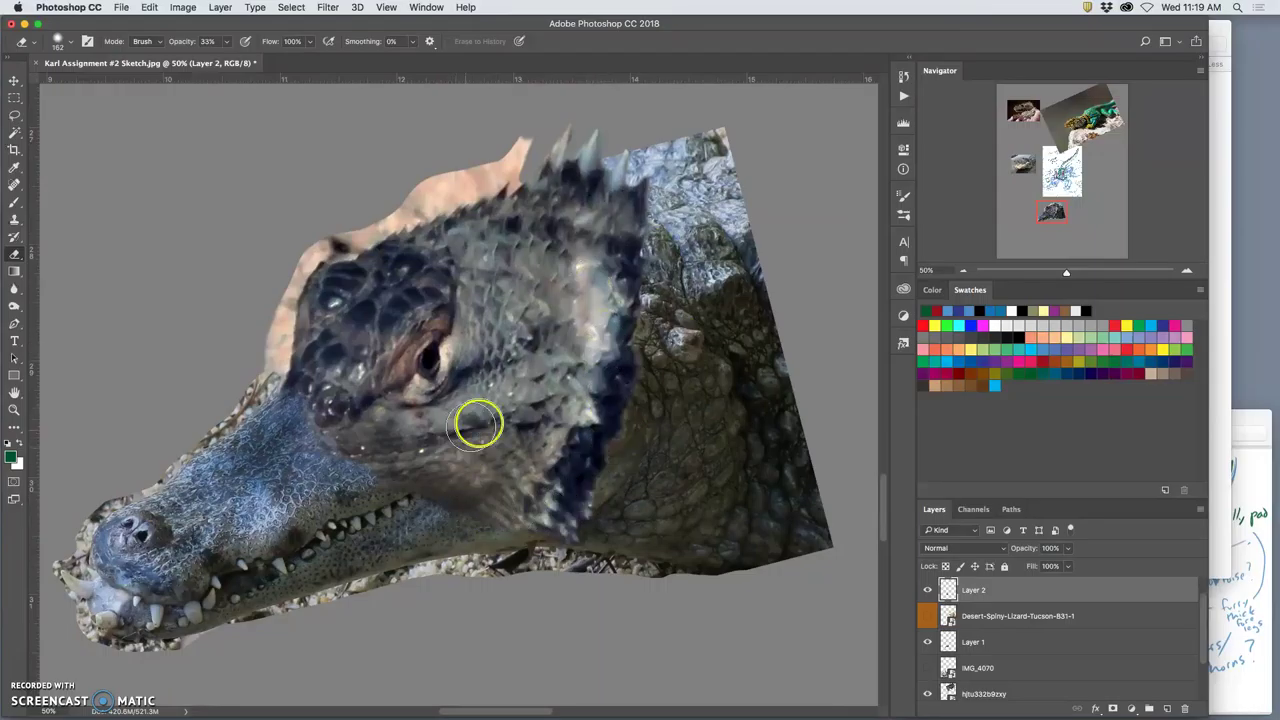
# Erase Layer 2 around the eye and along the neck, toggling its visibility to compare
pyautogui.moveTo(399, 343)
pyautogui.mouseDown()
pyautogui.moveTo(443, 335)
pyautogui.moveTo(467, 362)
pyautogui.moveTo(453, 389)
pyautogui.moveTo(467, 391)
pyautogui.moveTo(434, 371)
pyautogui.mouseUp()
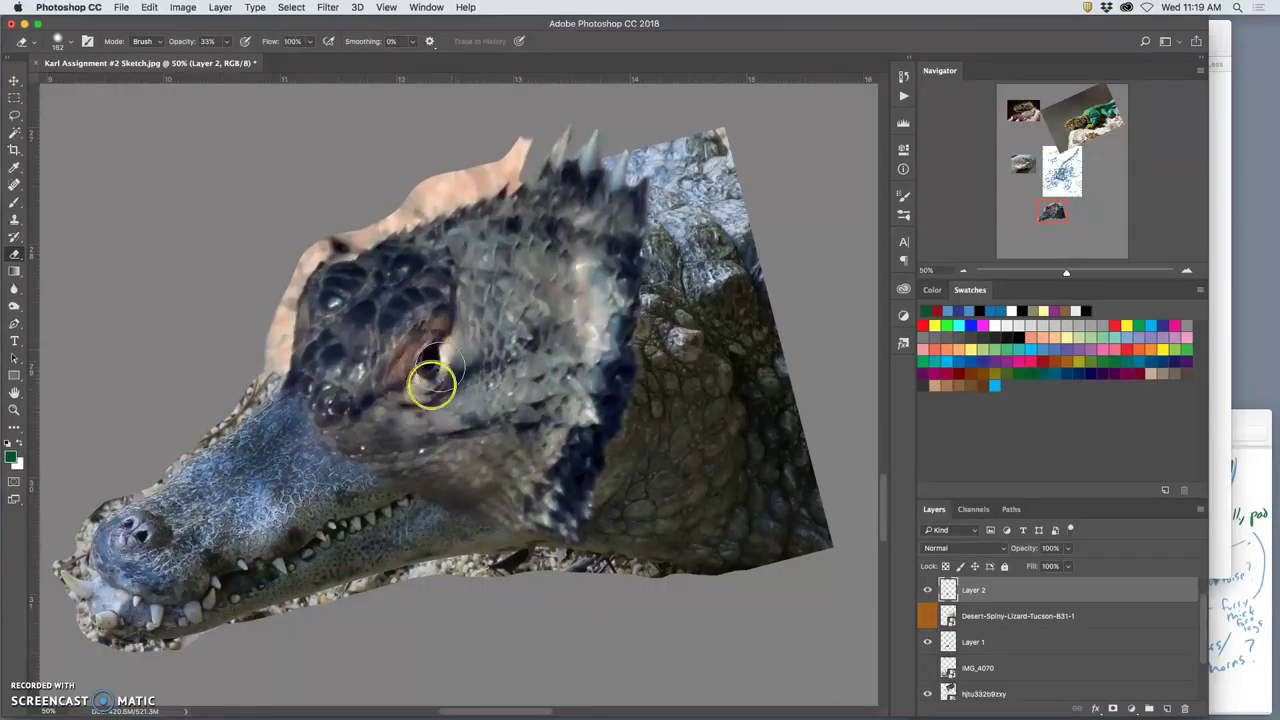
pyautogui.click(927, 591)
pyautogui.click(927, 591)
pyautogui.click(928, 591)
pyautogui.click(928, 591)
pyautogui.click(928, 591)
pyautogui.click(928, 591)
pyautogui.moveTo(569, 494)
pyautogui.mouseDown()
pyautogui.moveTo(577, 466)
pyautogui.moveTo(608, 470)
pyautogui.mouseUp()
# Lasso the collared lizard's head on its photo layer and copy it to a new layer
pyautogui.scroll(-5, 608, 470)
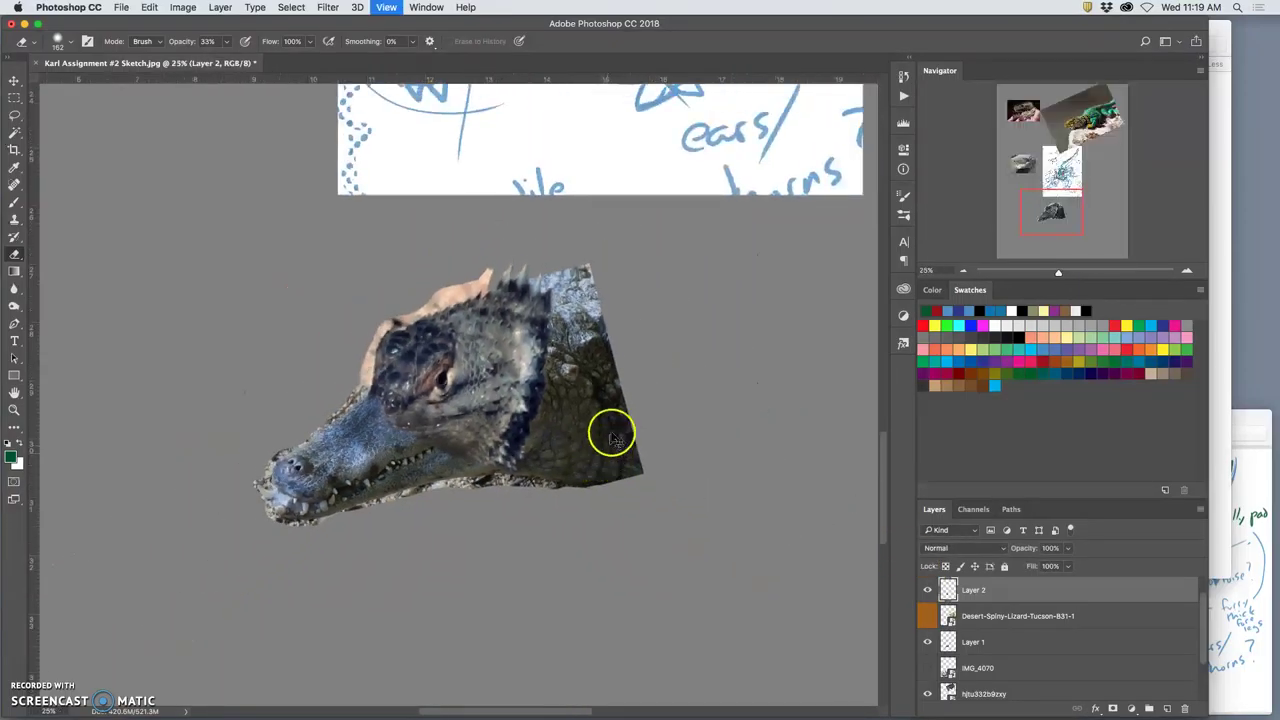
pyautogui.moveTo(751, 206); pyautogui.dragTo(606, 583)
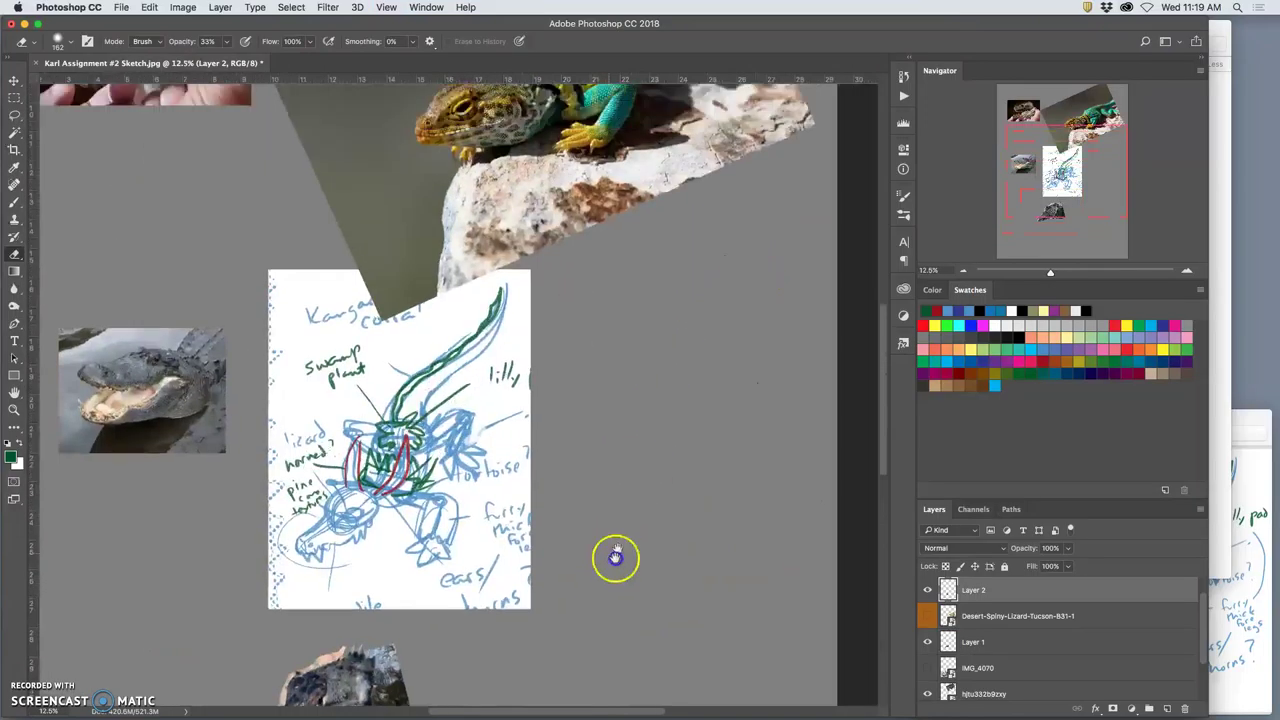
pyautogui.click(14, 81)
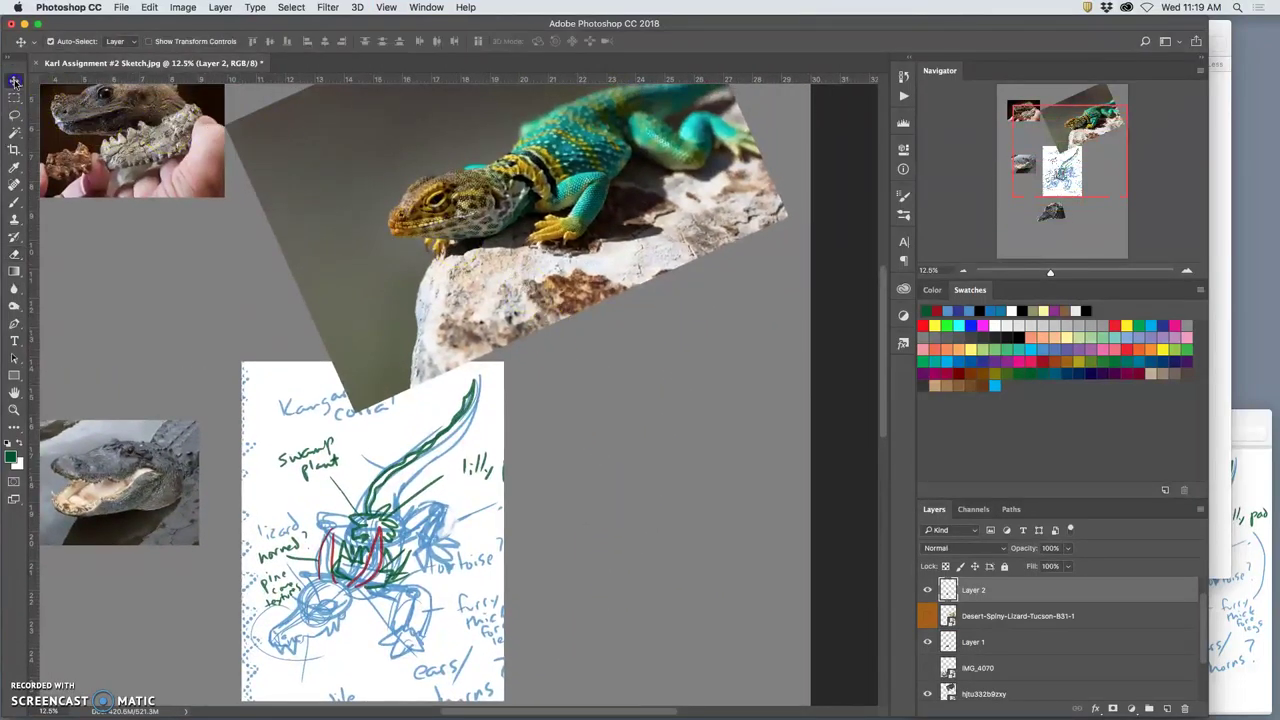
pyautogui.click(463, 205)
pyautogui.click(14, 114)
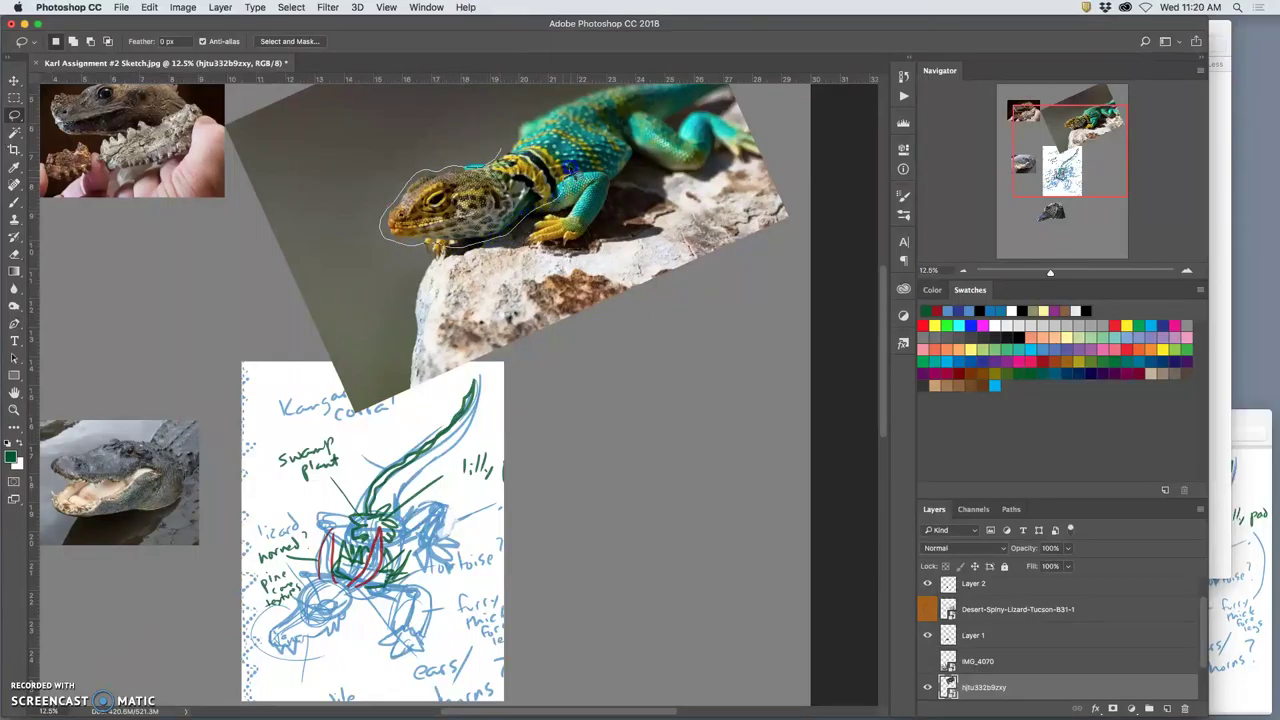
pyautogui.moveTo(514, 143); pyautogui.dragTo(525, 215)
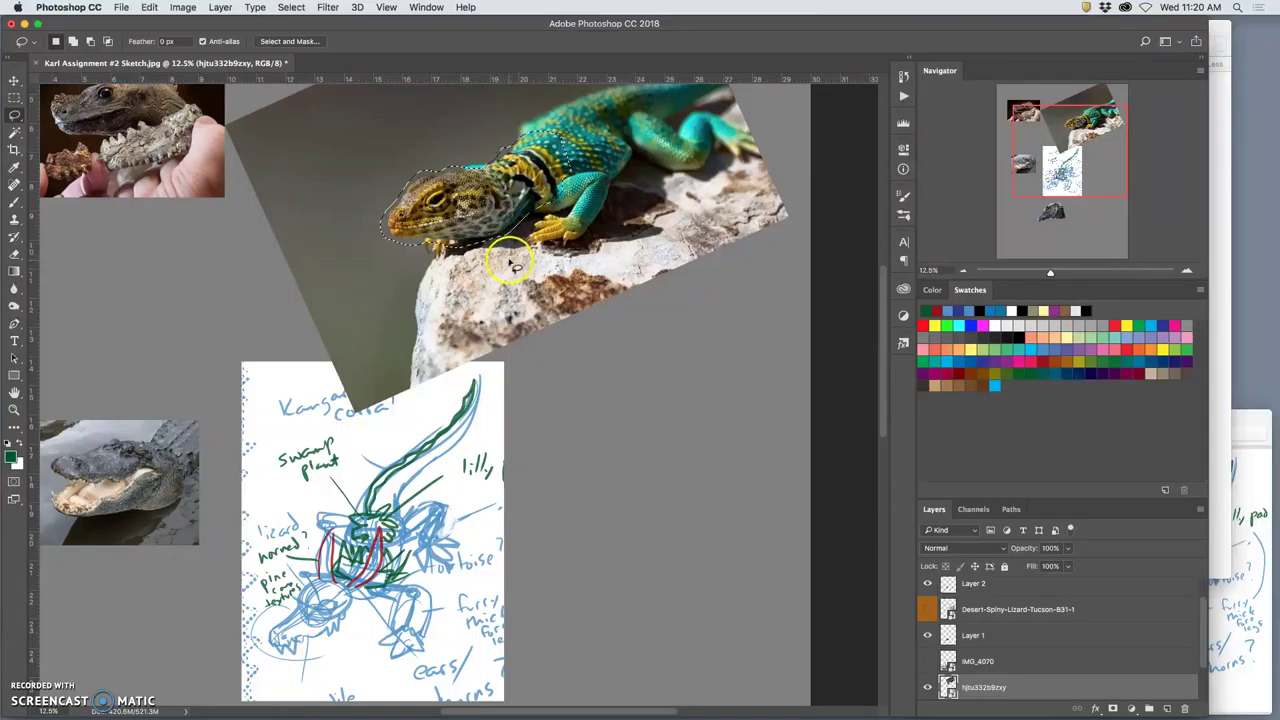
pyautogui.press('super+j')
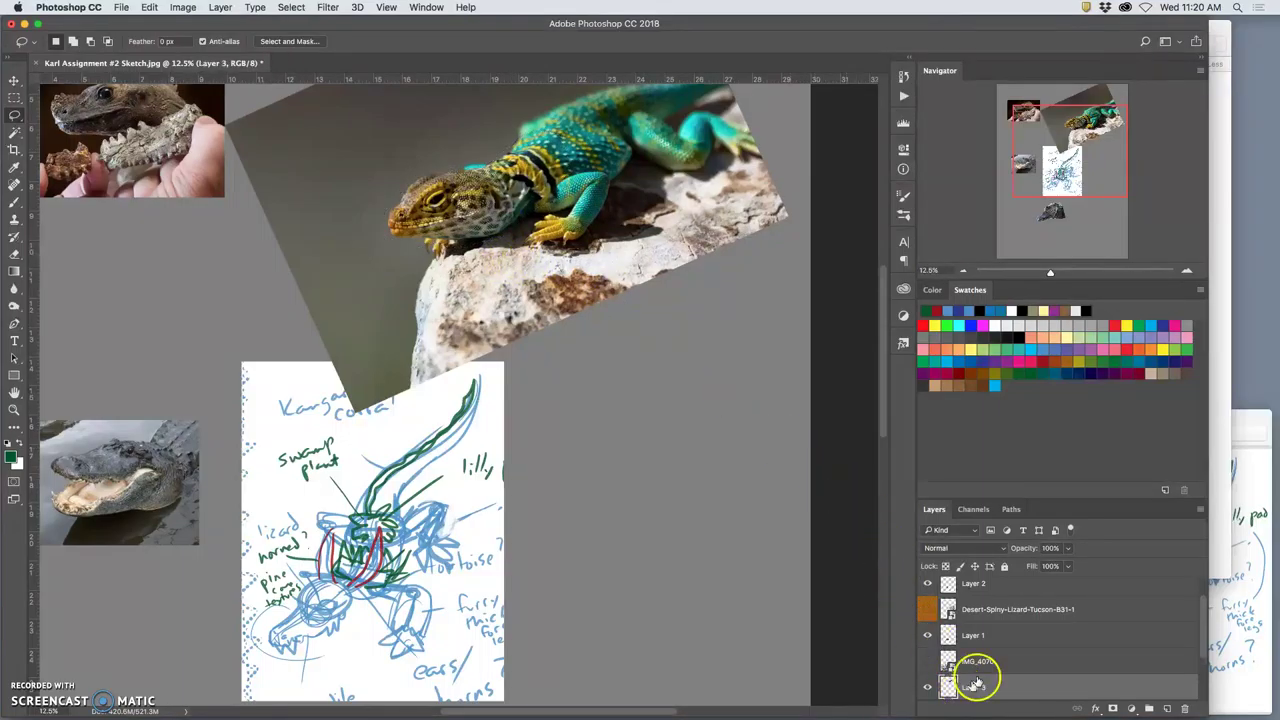
# Hide the original lizard photo and move Layer 3 to the top, over the hybrid head
pyautogui.scroll(2, 1205, 610)
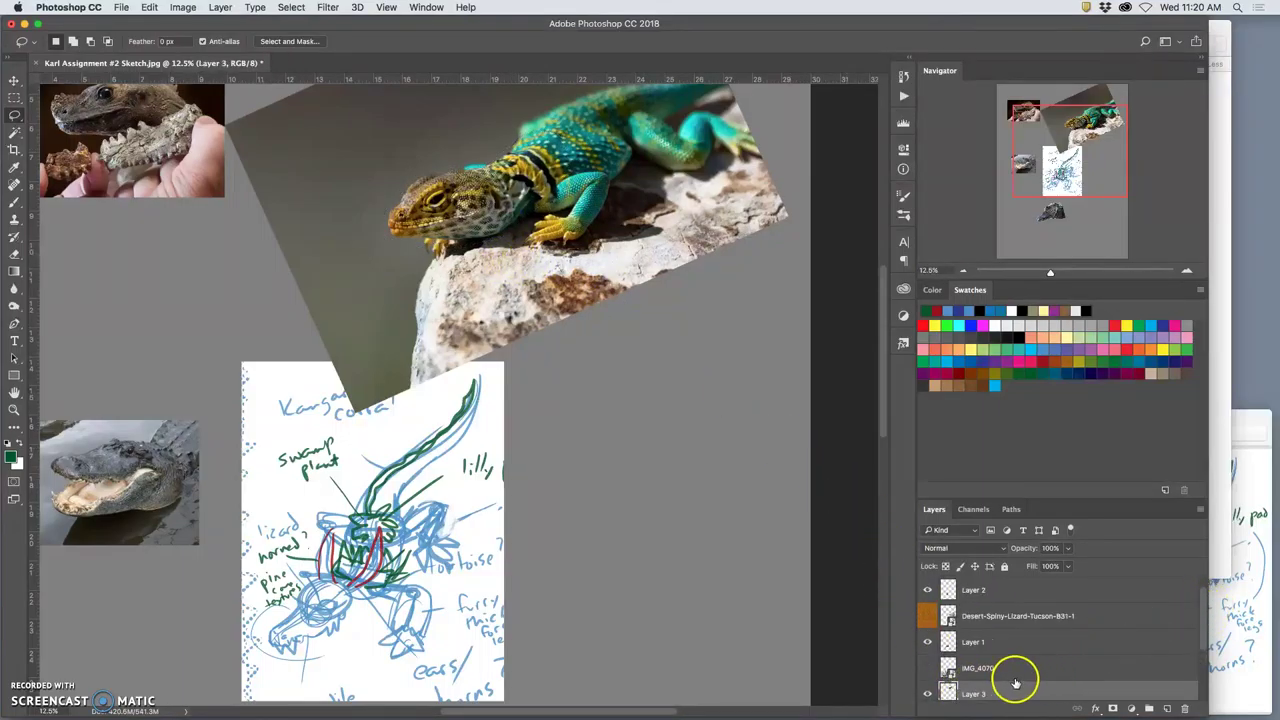
pyautogui.moveTo(1202, 630)
pyautogui.mouseDown()
pyautogui.moveTo(1203, 617)
pyautogui.moveTo(1203, 652)
pyautogui.mouseUp()
pyautogui.click(927, 667)
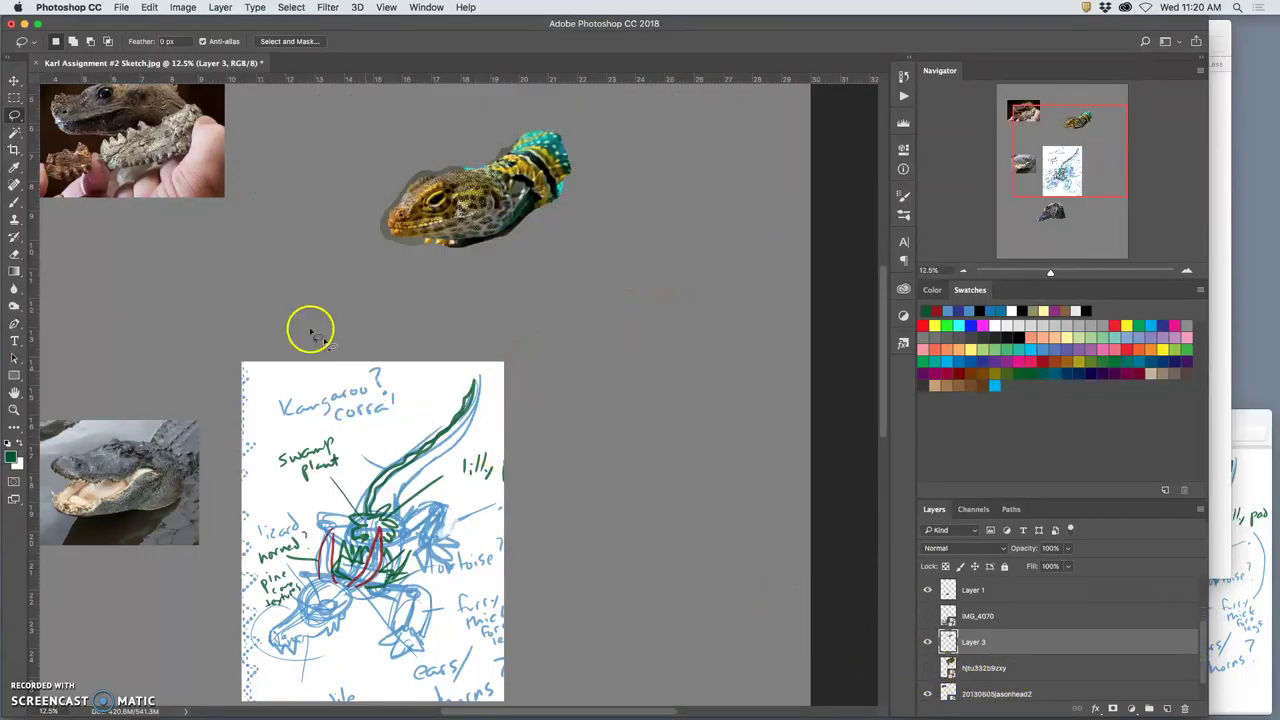
pyautogui.click(14, 80)
pyautogui.moveTo(443, 207)
pyautogui.mouseDown()
pyautogui.moveTo(449, 314)
pyautogui.moveTo(460, 308)
pyautogui.moveTo(459, 518)
pyautogui.moveTo(408, 588)
pyautogui.mouseUp()
pyautogui.press('super+minus')
pyautogui.press('super+minus')
pyautogui.press('super+shift+bracketright')
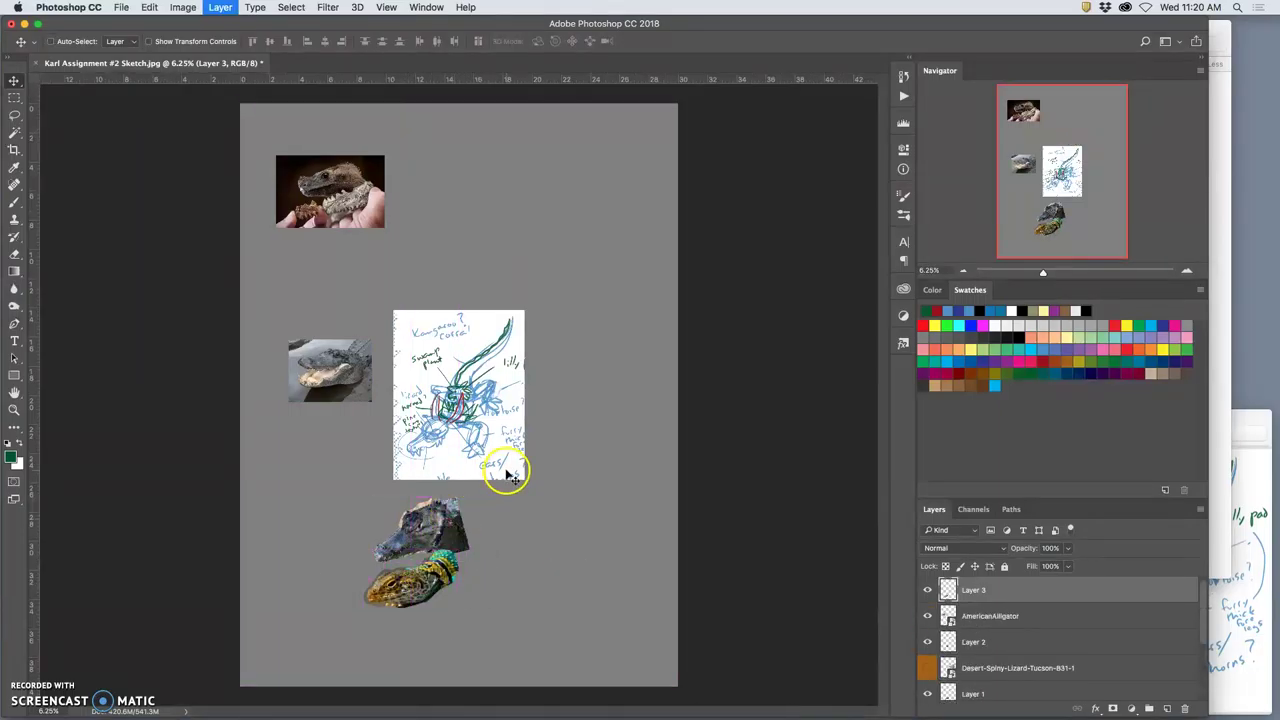
pyautogui.moveTo(415, 587)
pyautogui.mouseDown()
pyautogui.moveTo(440, 305)
pyautogui.moveTo(465, 190)
pyautogui.moveTo(463, 229)
pyautogui.moveTo(366, 377)
pyautogui.moveTo(352, 375)
pyautogui.moveTo(345, 410)
pyautogui.moveTo(471, 355)
pyautogui.moveTo(427, 326)
pyautogui.mouseUp()
pyautogui.press('super+plus')
pyautogui.press('super+plus')
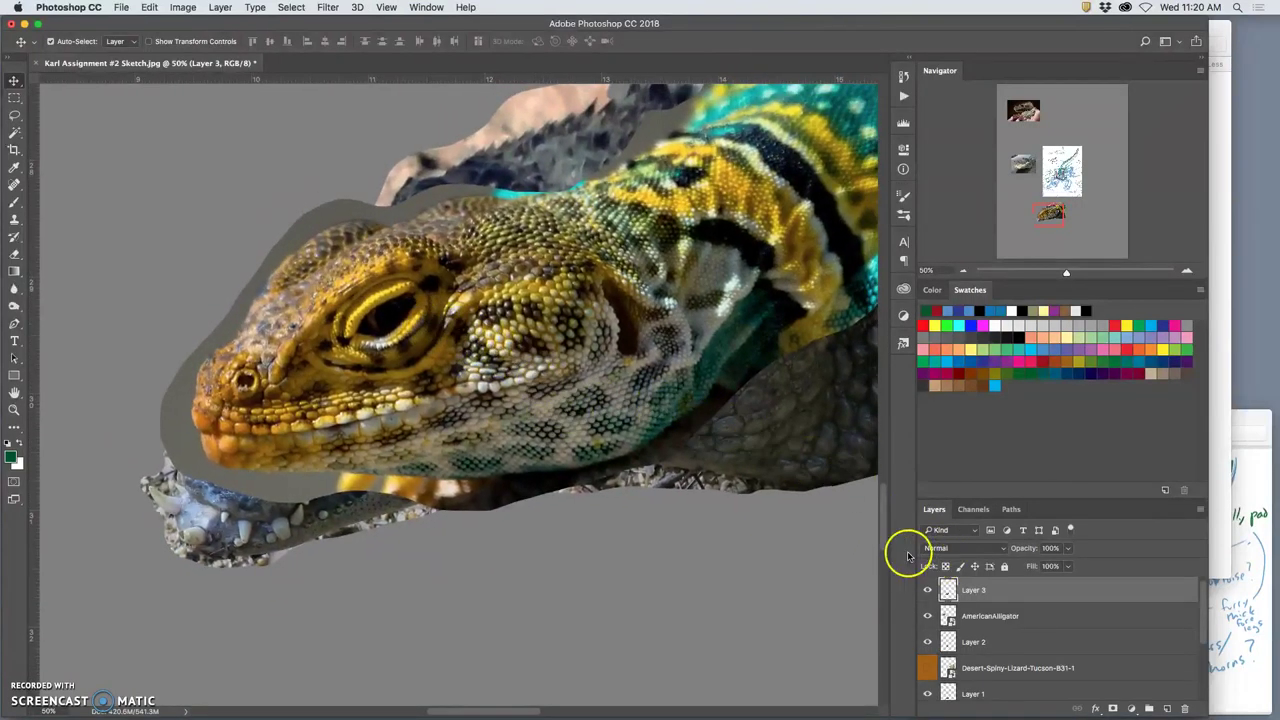
# Lower Layer 3 to 50% opacity and position the lizard head over the crocodile head
pyautogui.moveTo(417, 285); pyautogui.dragTo(551, 237)
pyautogui.click(1068, 549)
pyautogui.moveTo(1042, 566); pyautogui.dragTo(1038, 567)
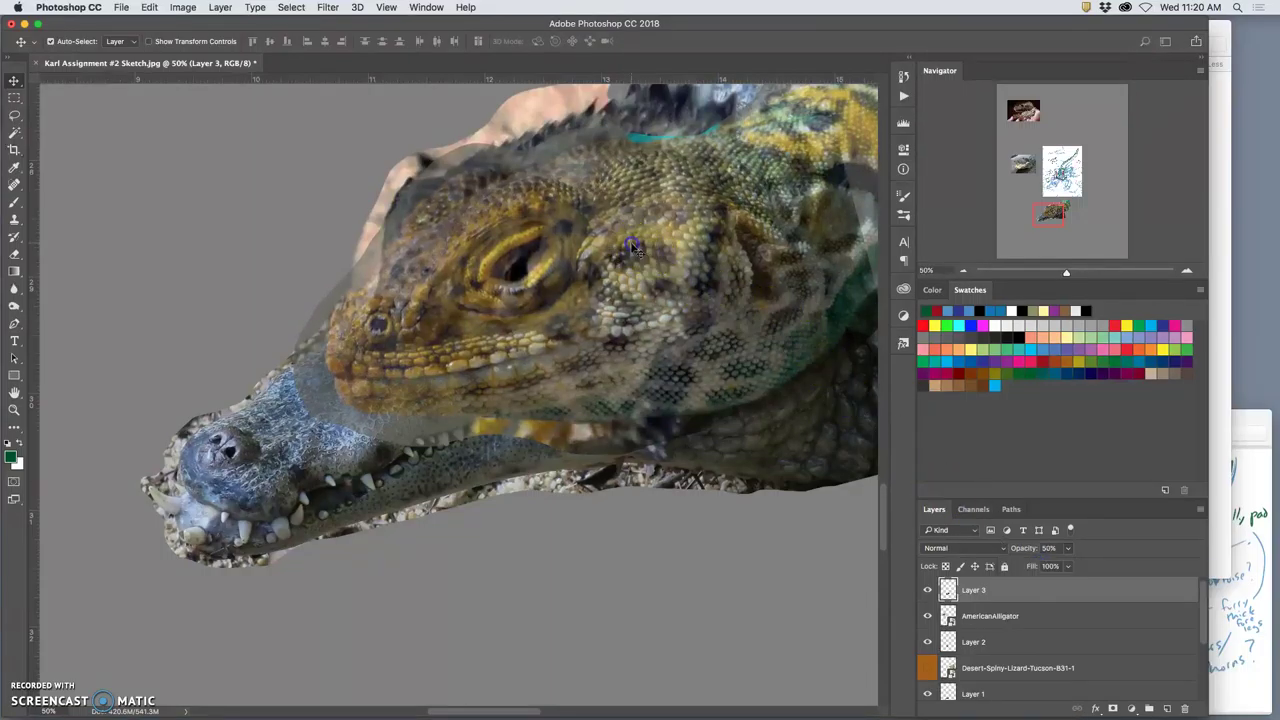
pyautogui.moveTo(633, 246); pyautogui.dragTo(617, 267)
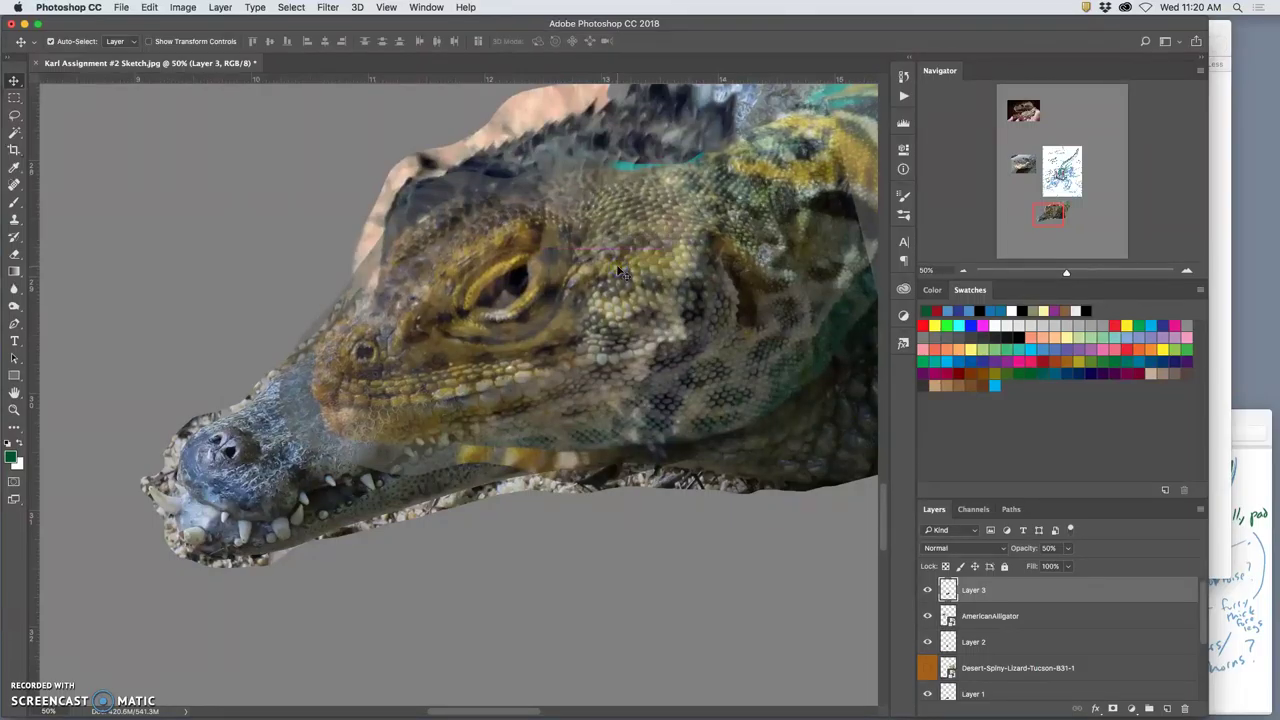
# Rotate the lizard head about -6.3° to follow the crocodile's jaw
pyautogui.press('super+t')
pyautogui.rightClick(634, 272)
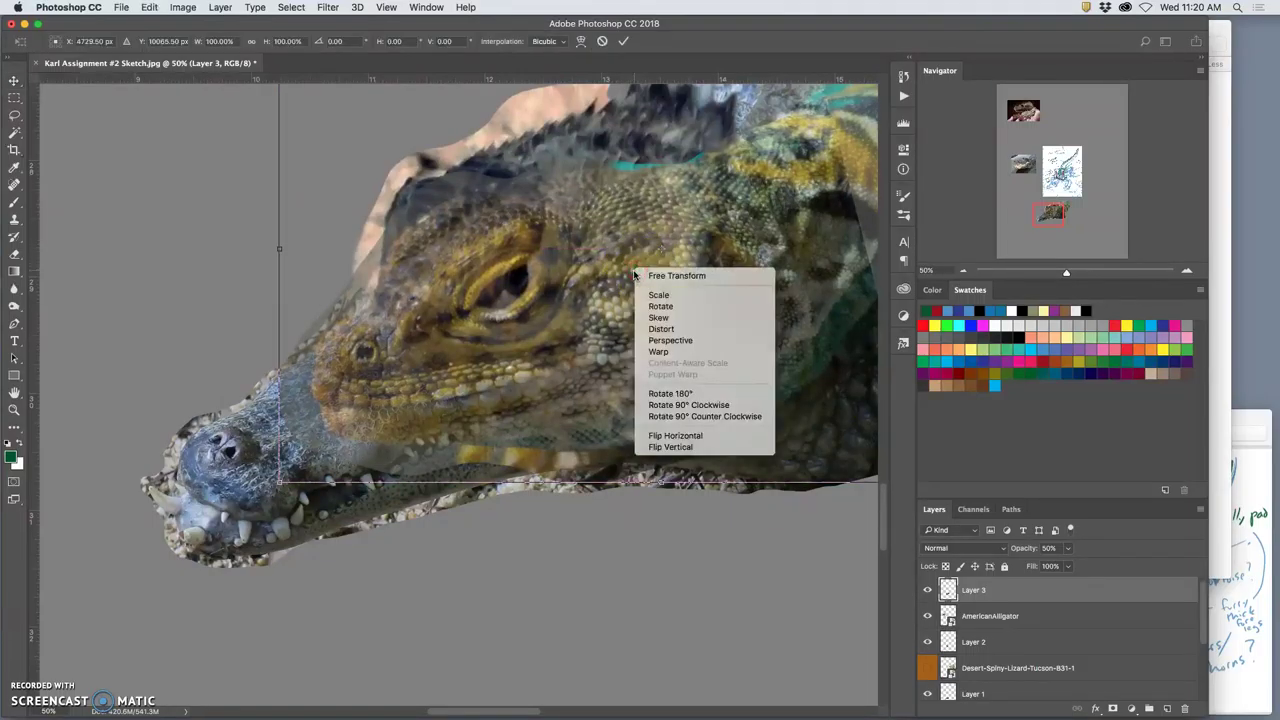
pyautogui.click(648, 285)
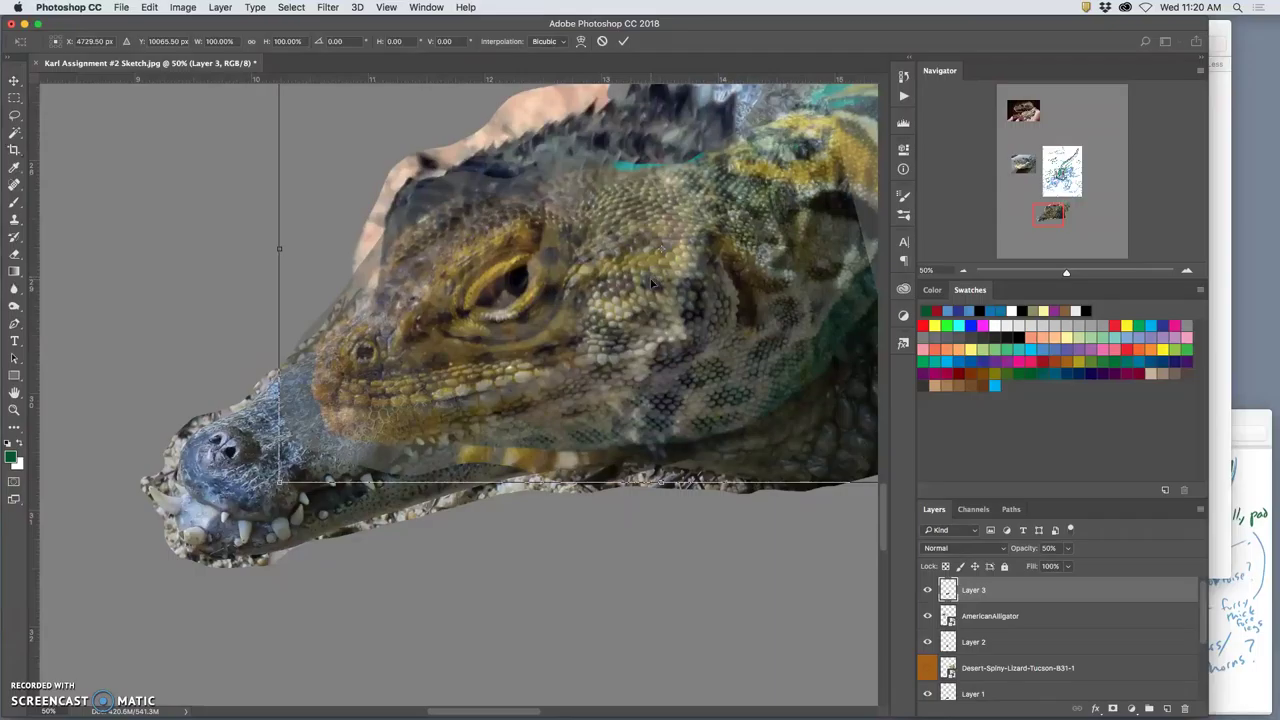
pyautogui.moveTo(270, 484); pyautogui.dragTo(310, 507)
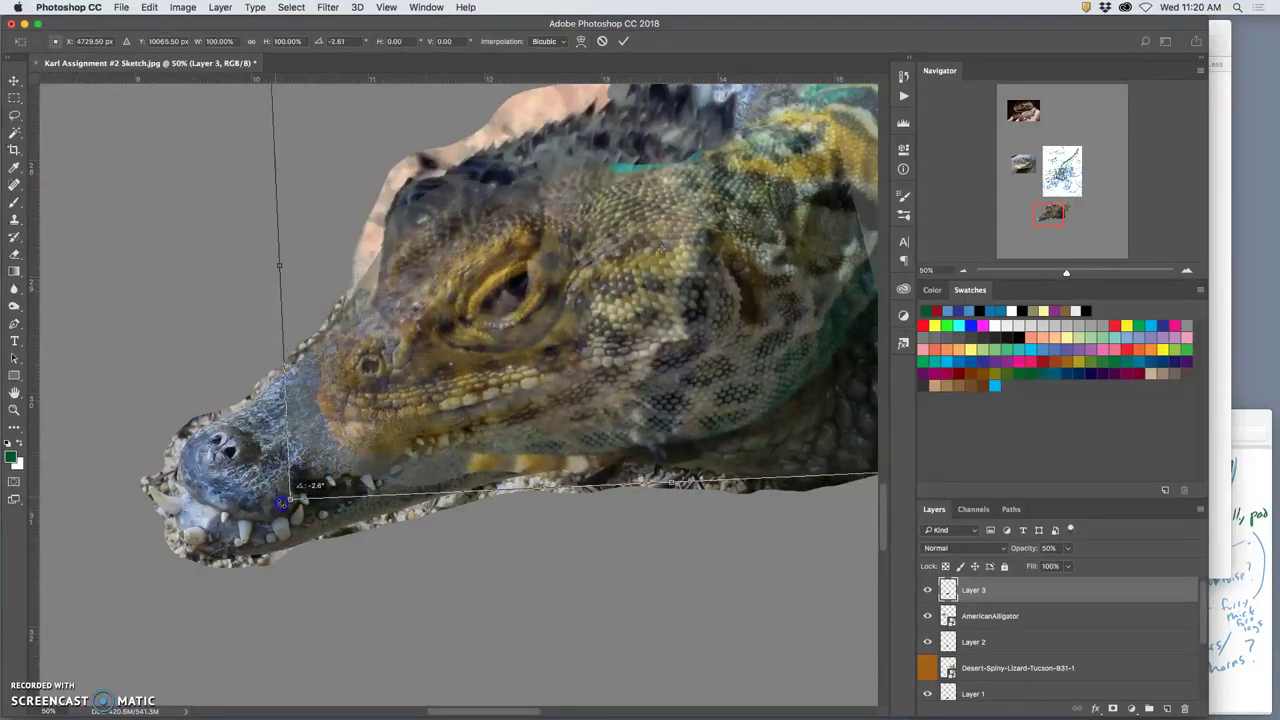
pyautogui.moveTo(672, 250)
pyautogui.mouseDown()
pyautogui.moveTo(700, 251)
pyautogui.moveTo(676, 268)
pyautogui.mouseUp()
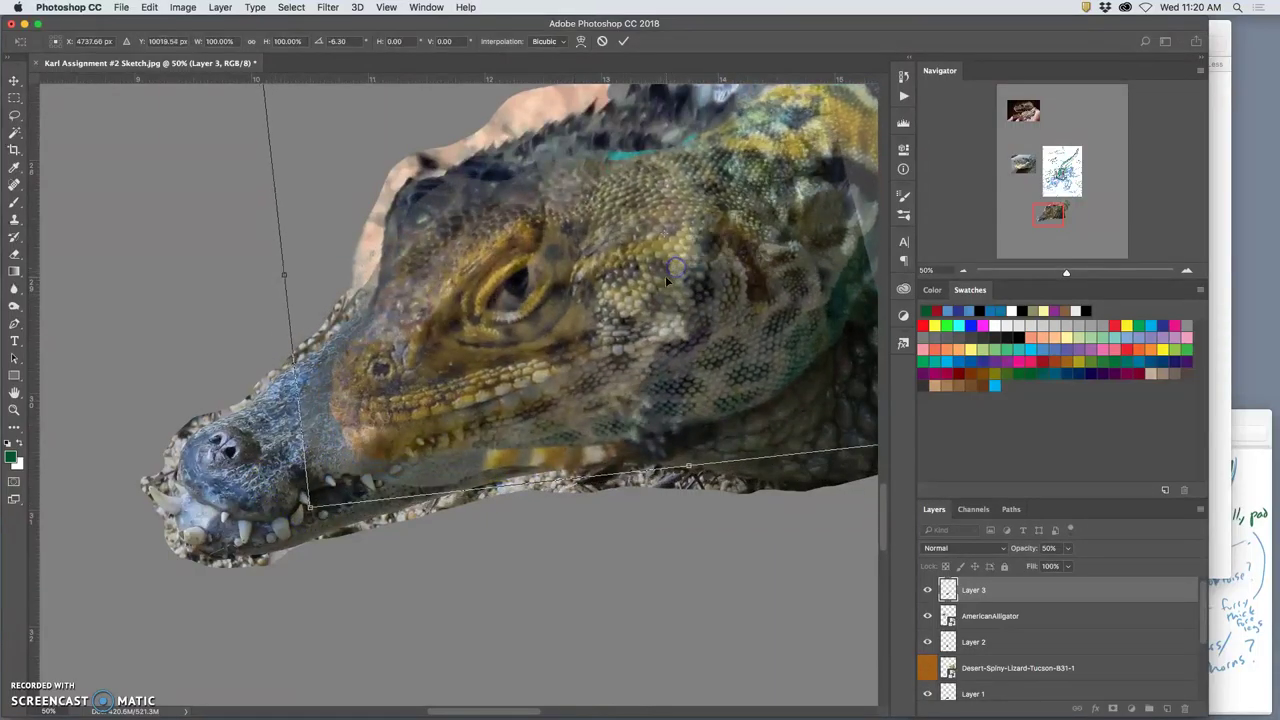
pyautogui.scroll(3, 664, 280)
pyautogui.hscroll(3, 664, 280)
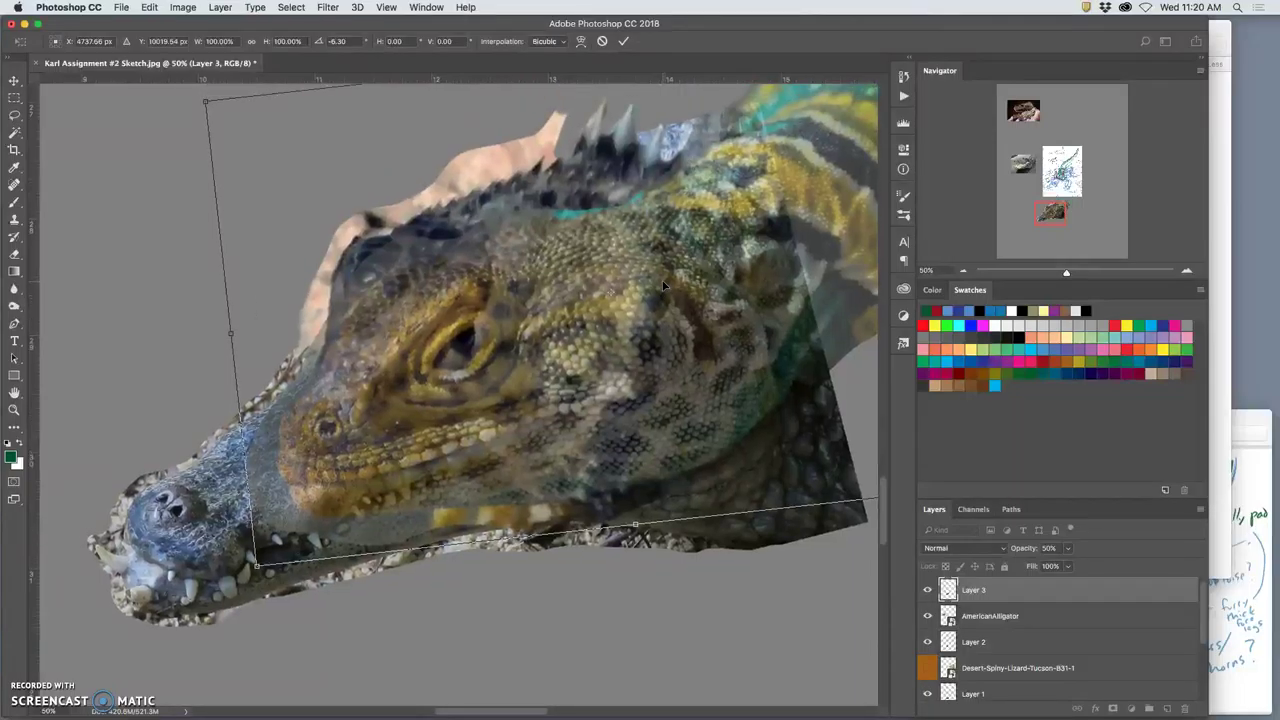
pyautogui.press('super+minus')
# Warp the lizard head and jaw to fit the crocodile snout, then commit
pyautogui.rightClick(591, 288)
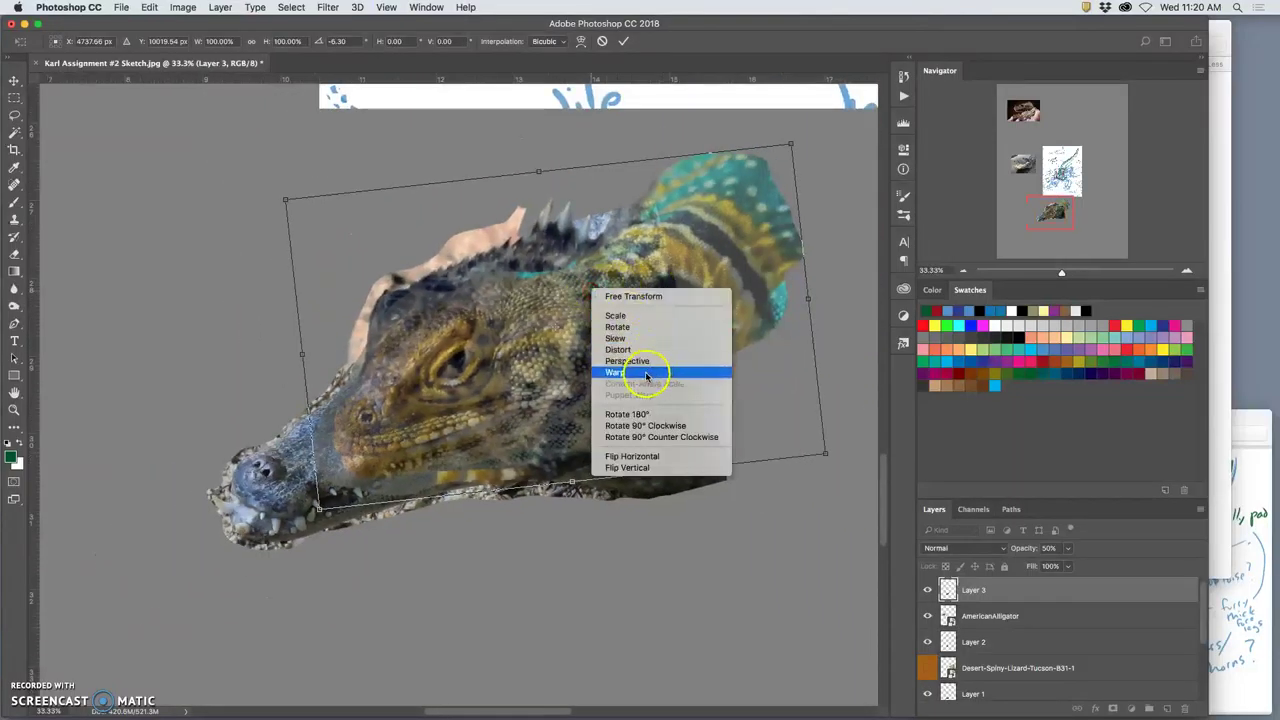
pyautogui.click(645, 376)
pyautogui.moveTo(529, 281); pyautogui.dragTo(404, 294)
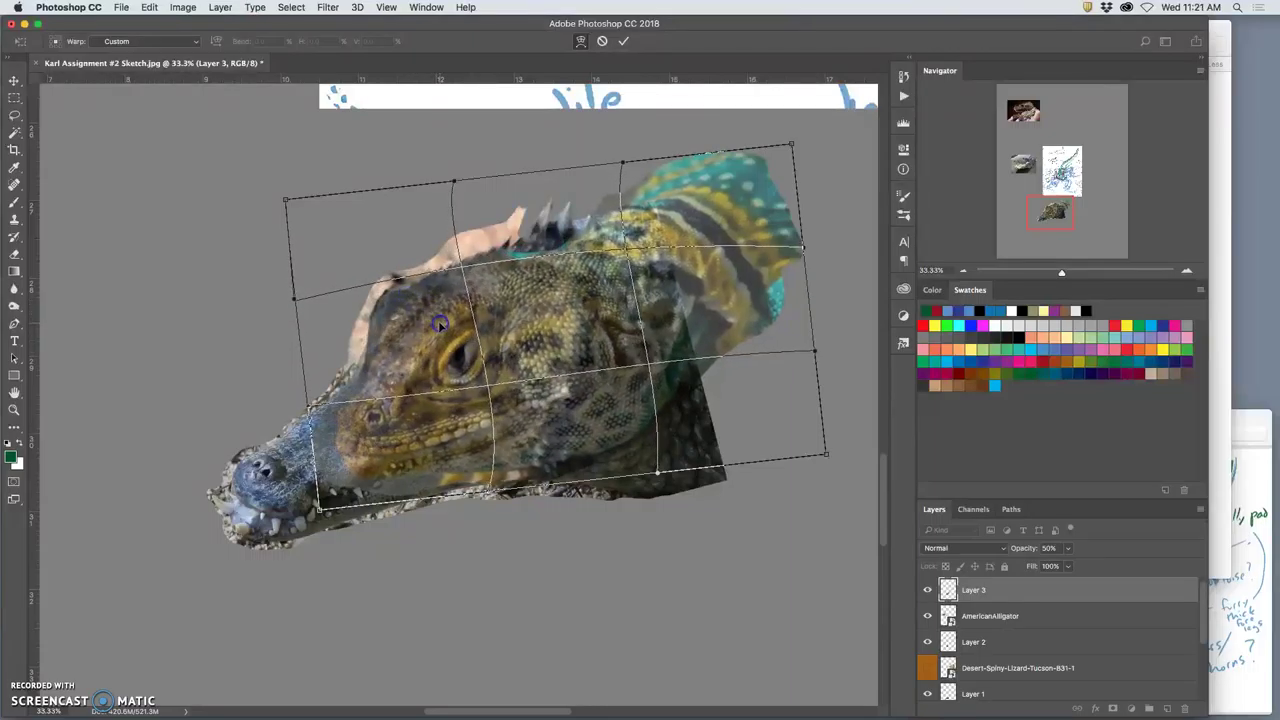
pyautogui.moveTo(350, 423)
pyautogui.mouseDown()
pyautogui.moveTo(323, 423)
pyautogui.moveTo(341, 418)
pyautogui.mouseUp()
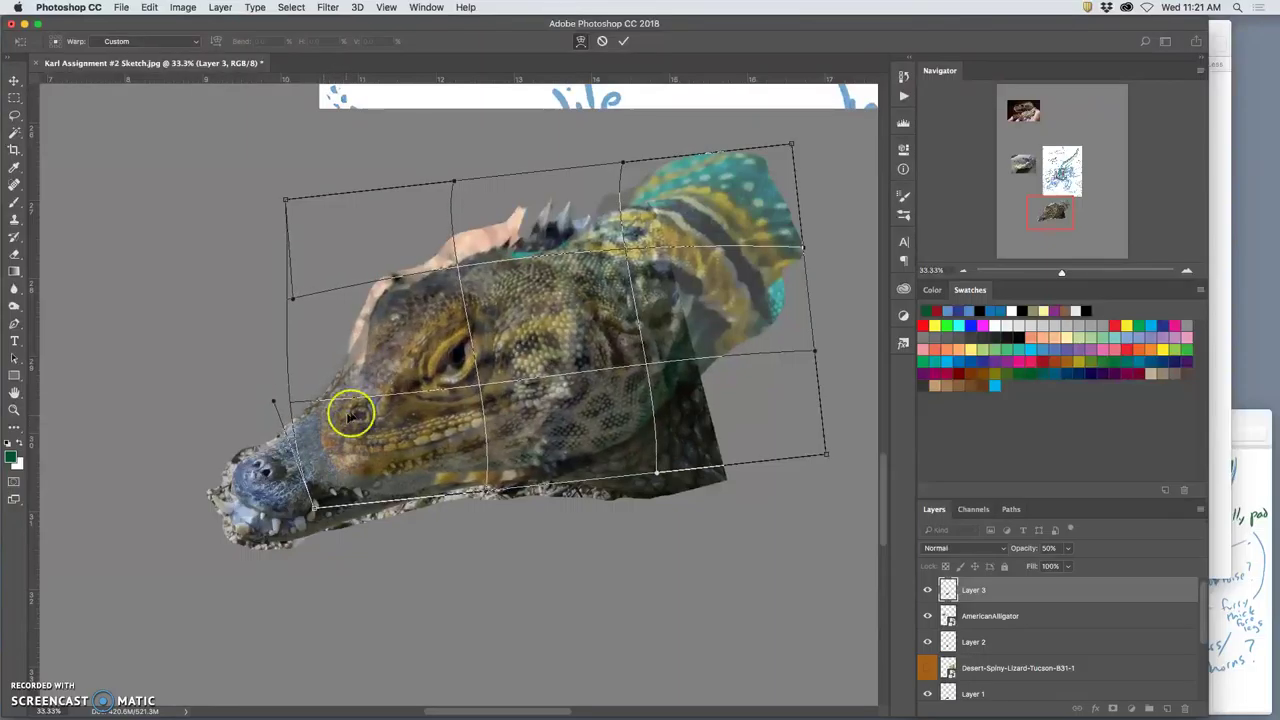
pyautogui.press('Return')
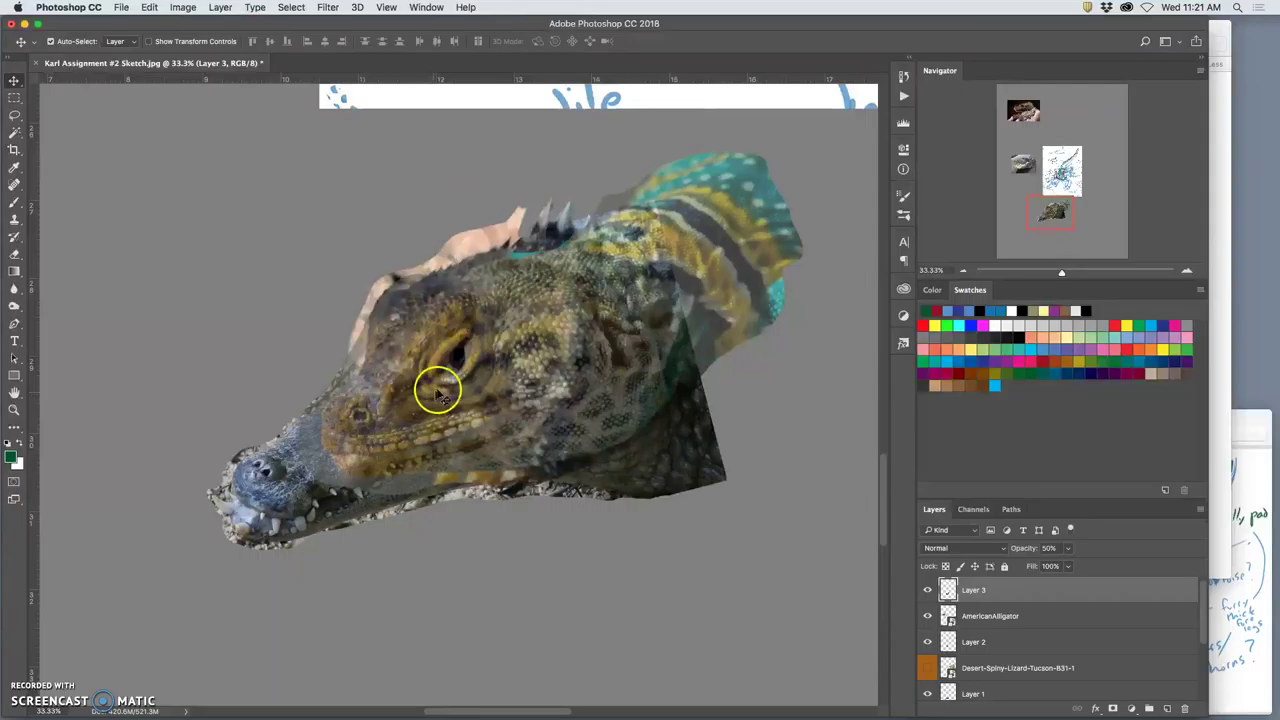
# Lasso the lizard's snout on Layer 3, drag it down-left onto the crocodile jaw, then deselect
pyautogui.click(14, 115)
pyautogui.moveTo(391, 324)
pyautogui.mouseDown()
pyautogui.moveTo(514, 400)
pyautogui.moveTo(529, 393)
pyautogui.mouseUp()
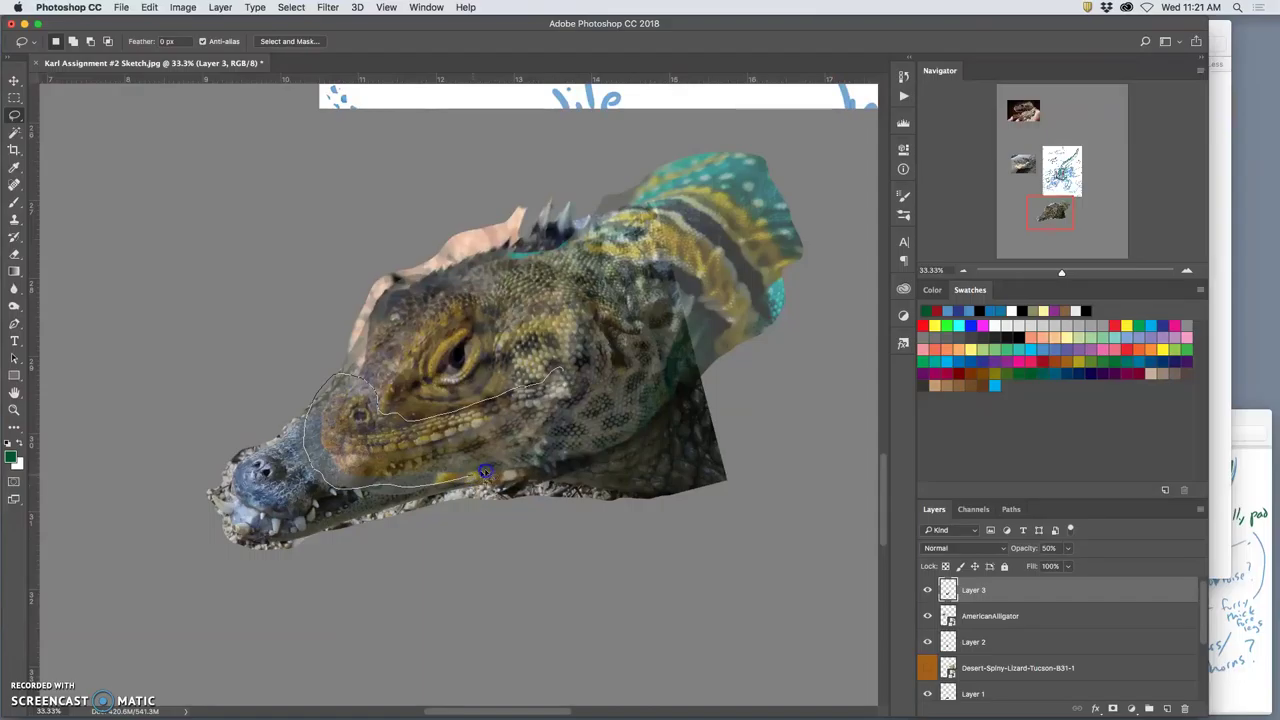
pyautogui.moveTo(588, 388); pyautogui.dragTo(588, 390)
pyautogui.click(14, 80)
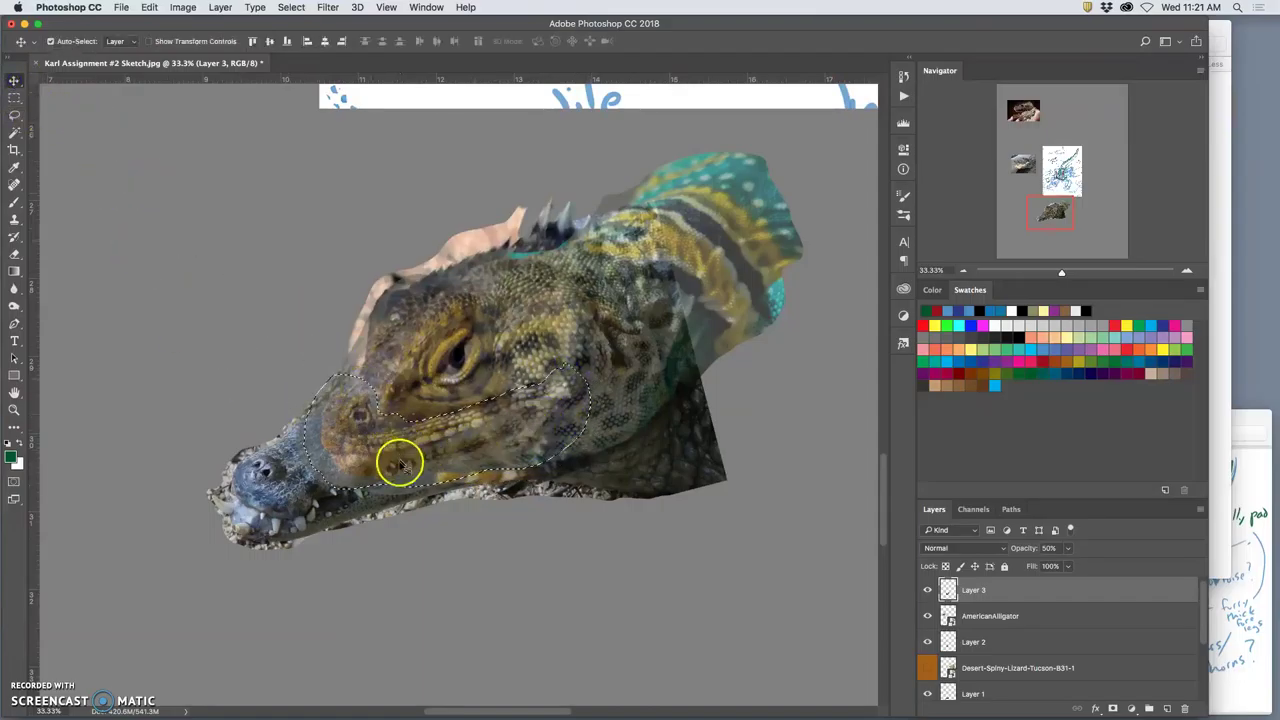
pyautogui.moveTo(397, 457); pyautogui.dragTo(301, 510)
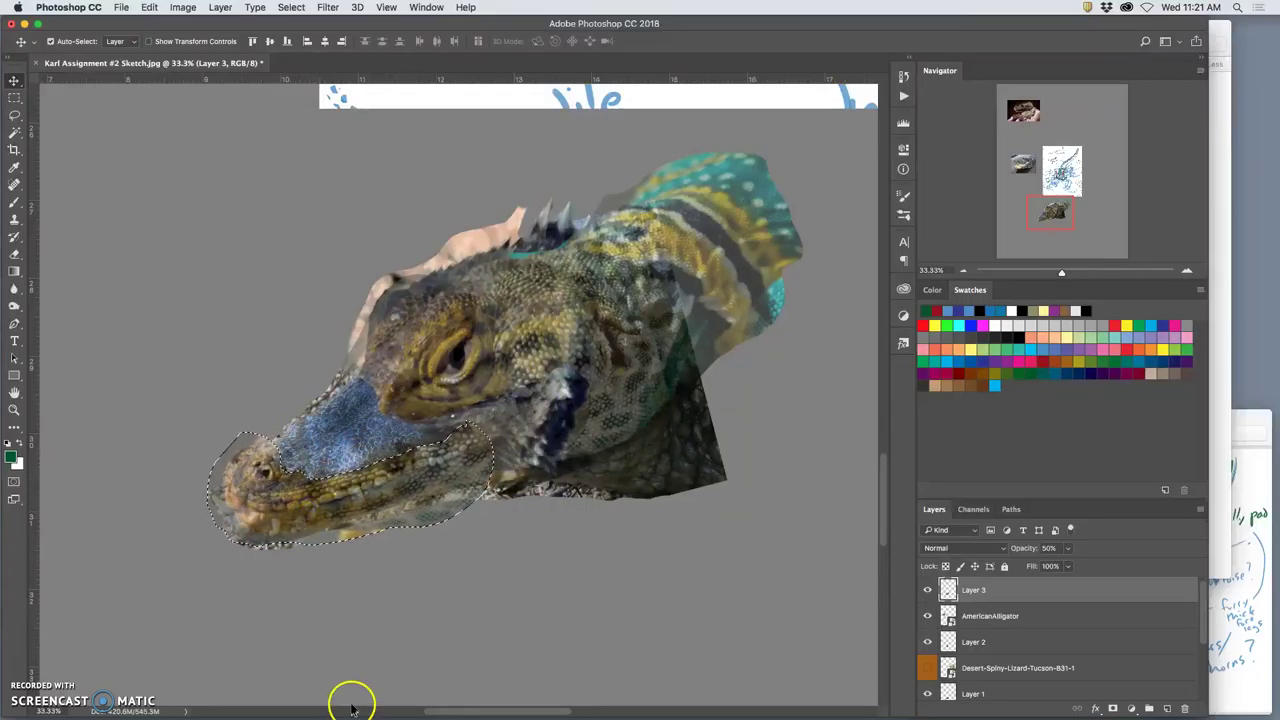
pyautogui.click(16, 118)
pyautogui.click(177, 251)
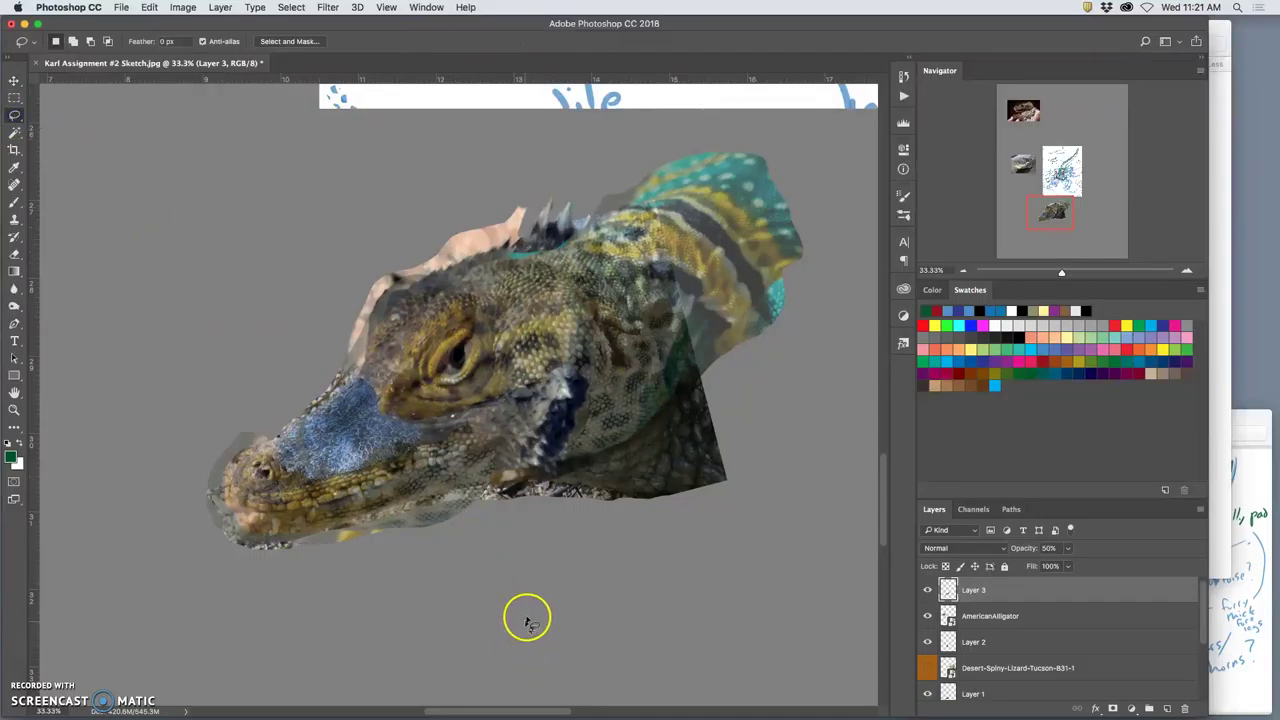